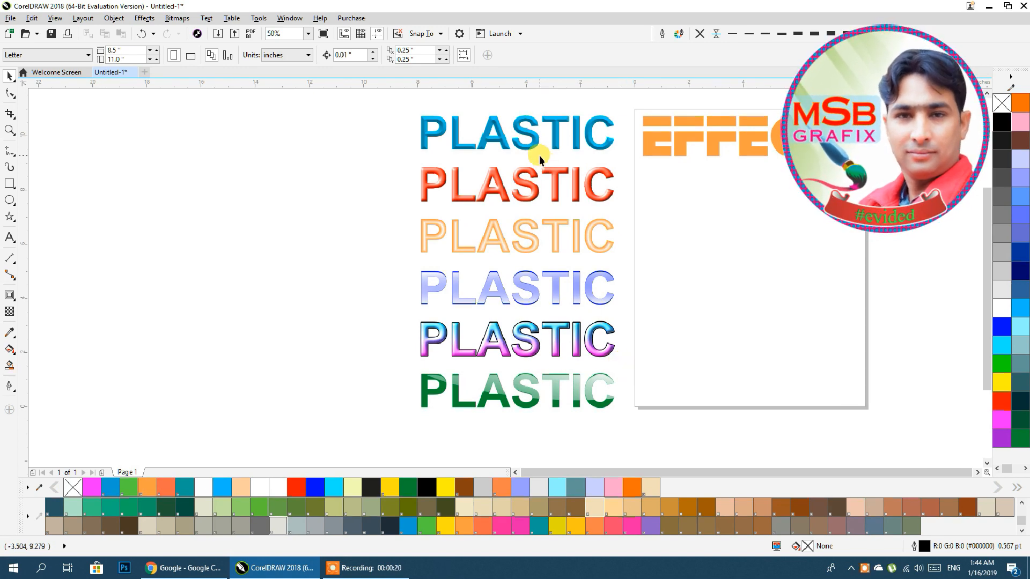
- Examine the six finished PLASTIC text samples beside the page up close, from the blue one to the green one
{"action": "scroll", "coordinate": [529, 172], "scroll_direction": "up", "scroll_amount": 2}
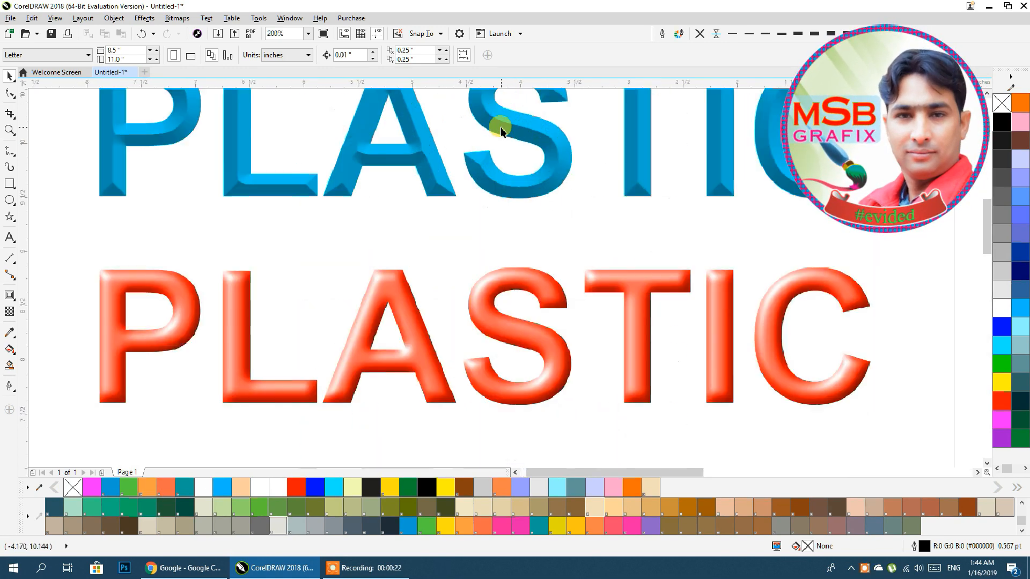
{"action": "scroll", "coordinate": [523, 272], "scroll_direction": "down", "scroll_amount": 3}
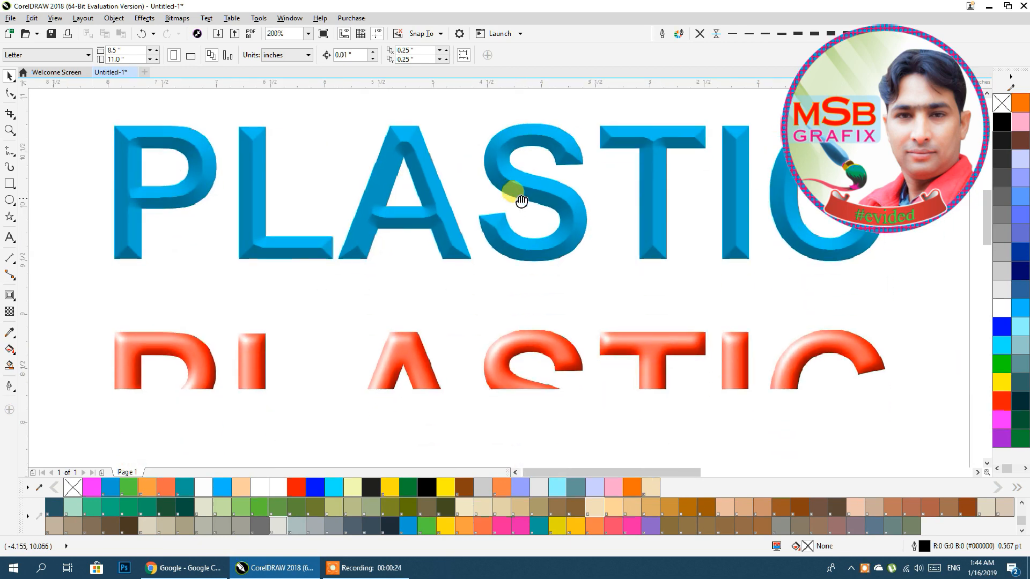
{"action": "scroll", "coordinate": [542, 234], "scroll_direction": "down", "scroll_amount": 8}
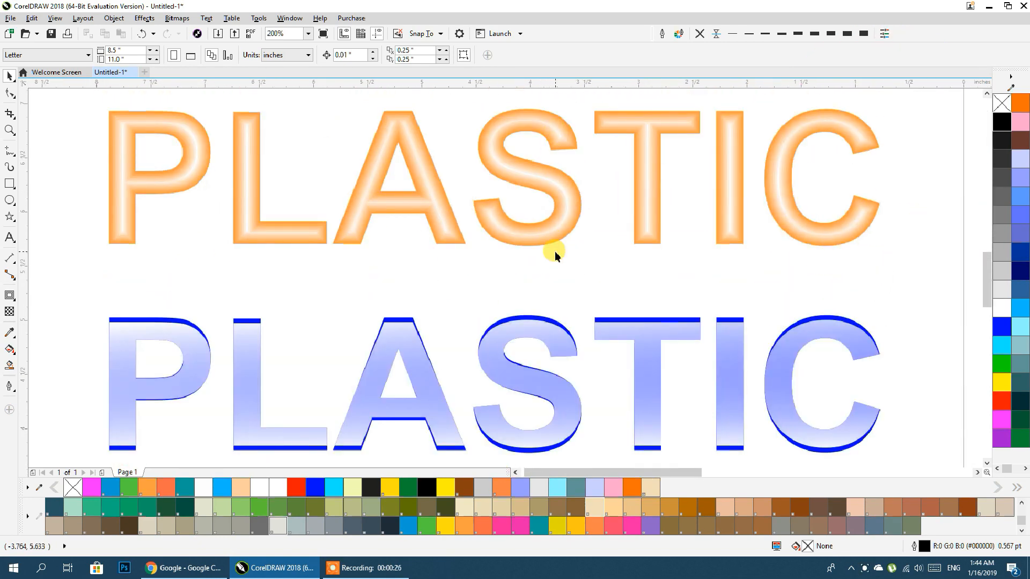
{"action": "scroll", "coordinate": [542, 121], "scroll_direction": "down", "scroll_amount": 6}
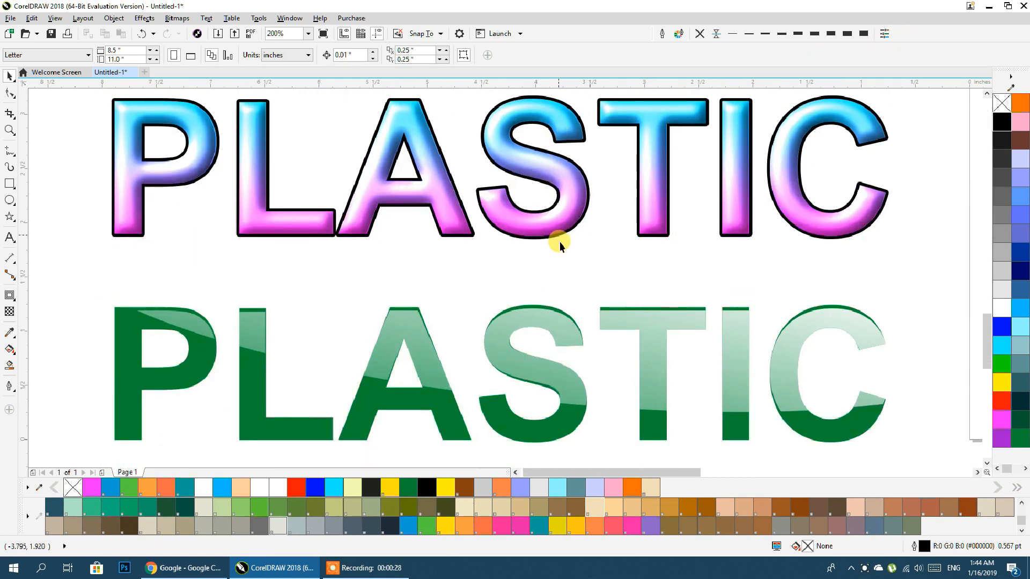
{"action": "scroll", "coordinate": [558, 266], "scroll_direction": "down", "scroll_amount": 5}
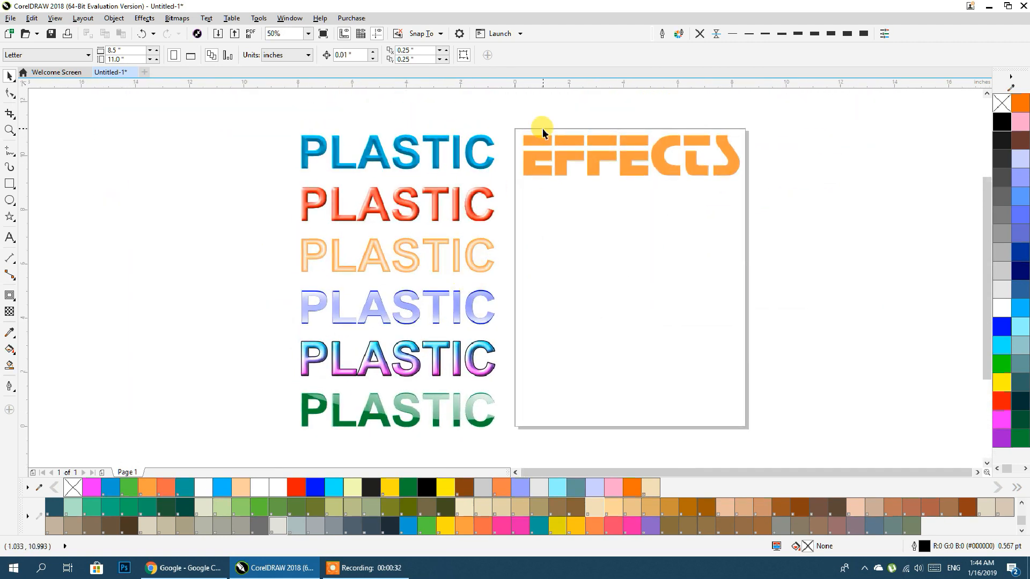
{"action": "scroll", "coordinate": [422, 159], "scroll_direction": "up", "scroll_amount": 2}
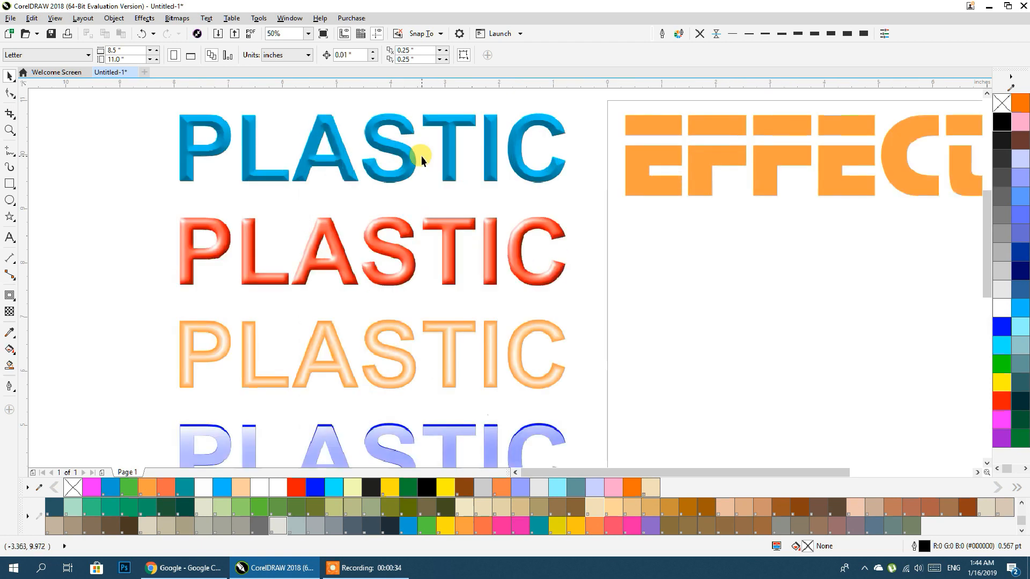
{"action": "scroll", "coordinate": [421, 160], "scroll_direction": "down", "scroll_amount": 2}
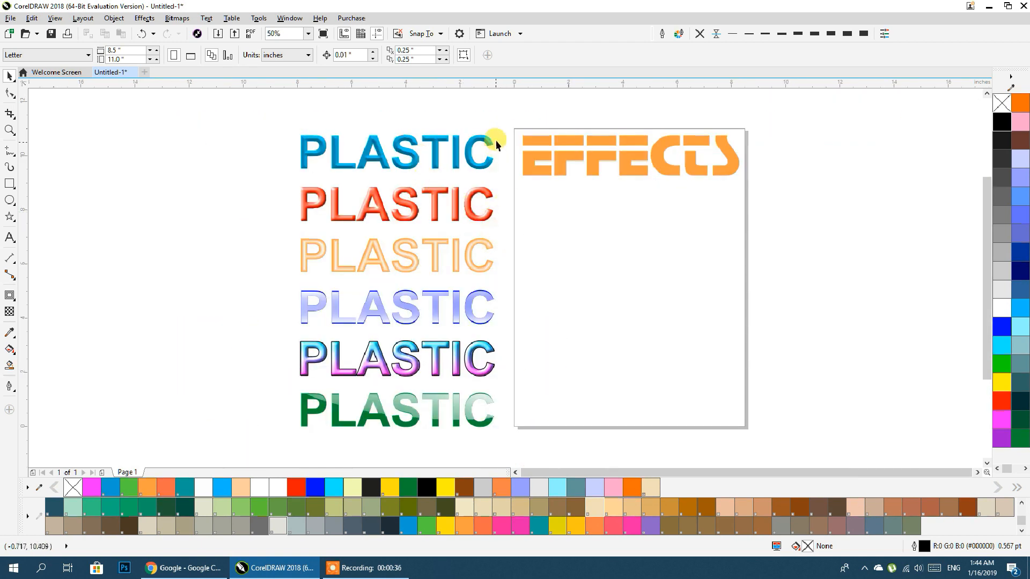
- Move the upper three PLASTIC samples about 2 inches left, away from the page
{"action": "left_click_drag", "start_coordinate": [480, 183], "coordinate": [287, 274]}
{"action": "left_click_drag", "start_coordinate": [352, 266], "coordinate": [246, 265]}
{"action": "left_click", "coordinate": [477, 259]}
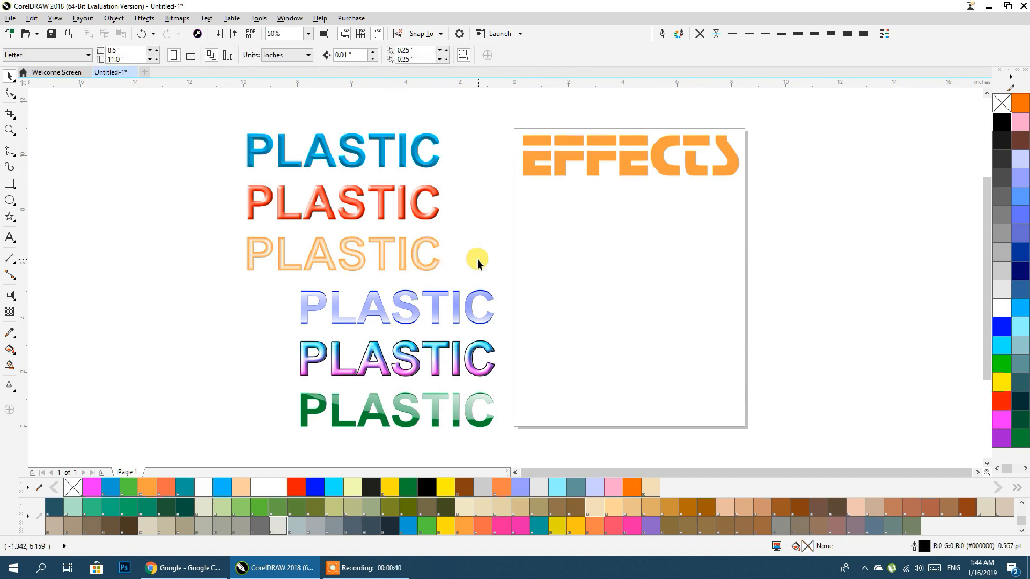
- Preview alternative fonts on the EFFECTS text at the top of the page and choose GAPS
{"action": "left_click", "coordinate": [539, 179]}
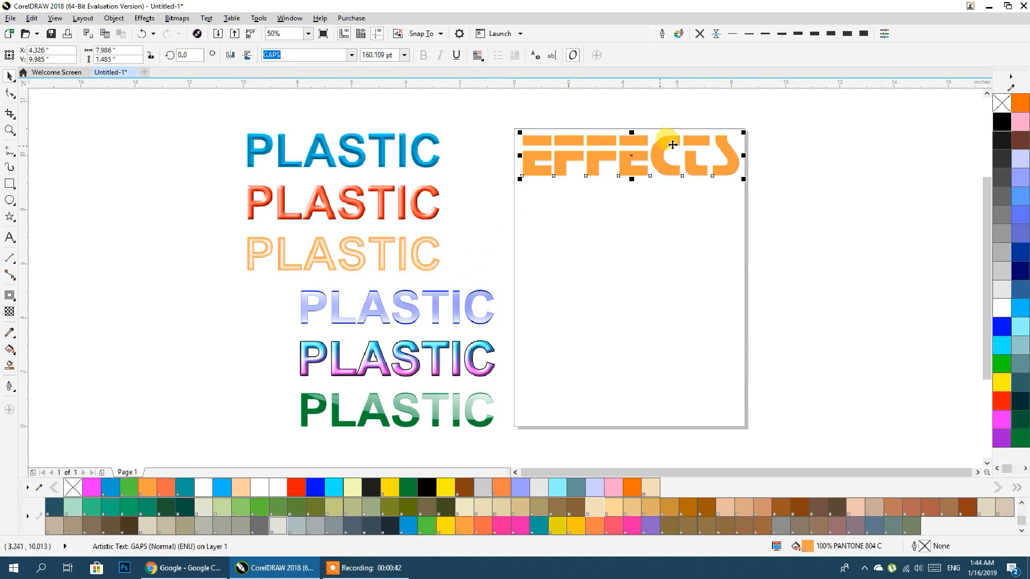
{"action": "scroll", "coordinate": [668, 139], "scroll_direction": "up", "scroll_amount": 2}
{"action": "double_click", "coordinate": [574, 169]}
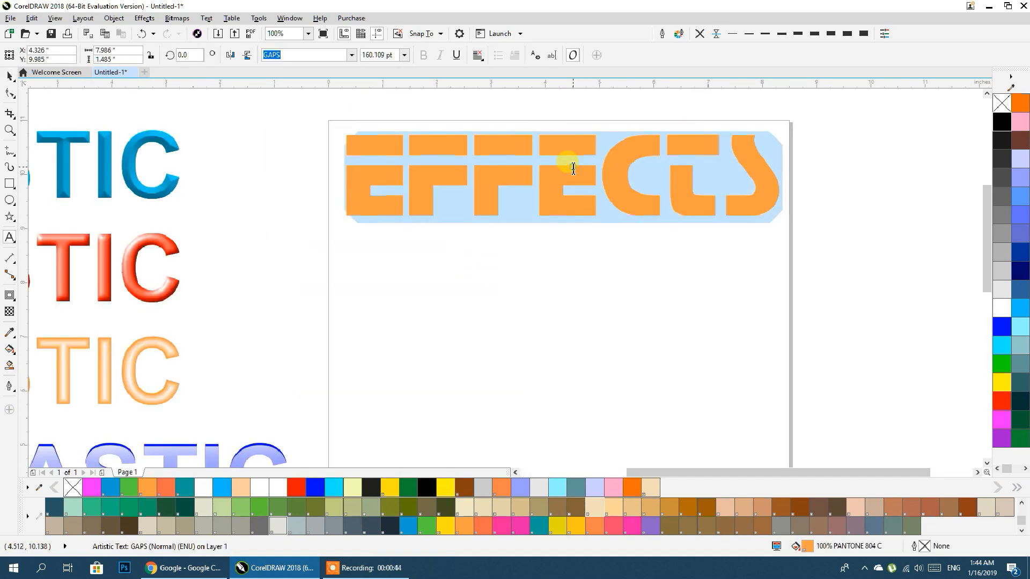
{"action": "left_click", "coordinate": [9, 76]}
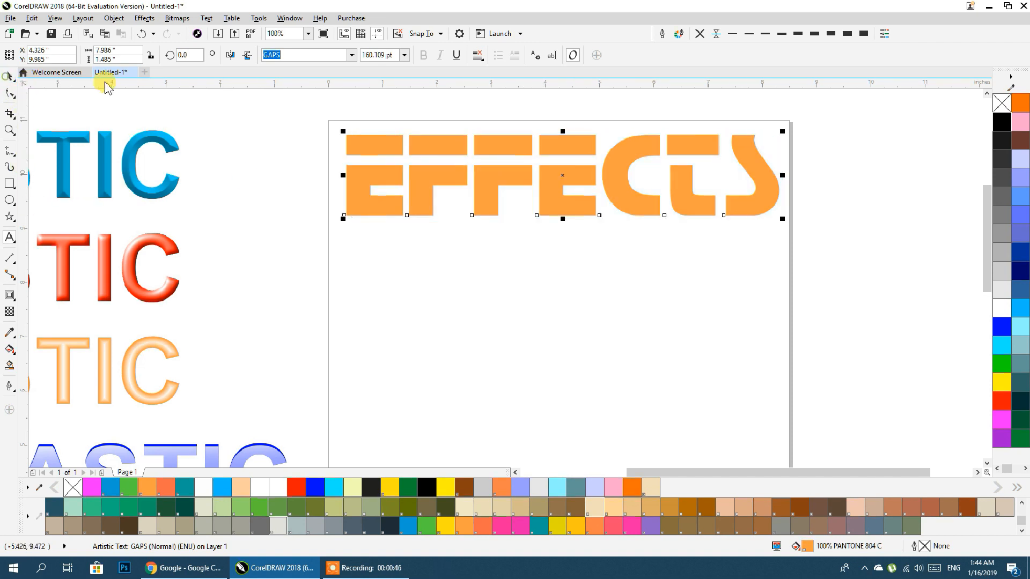
{"action": "left_click", "coordinate": [351, 55]}
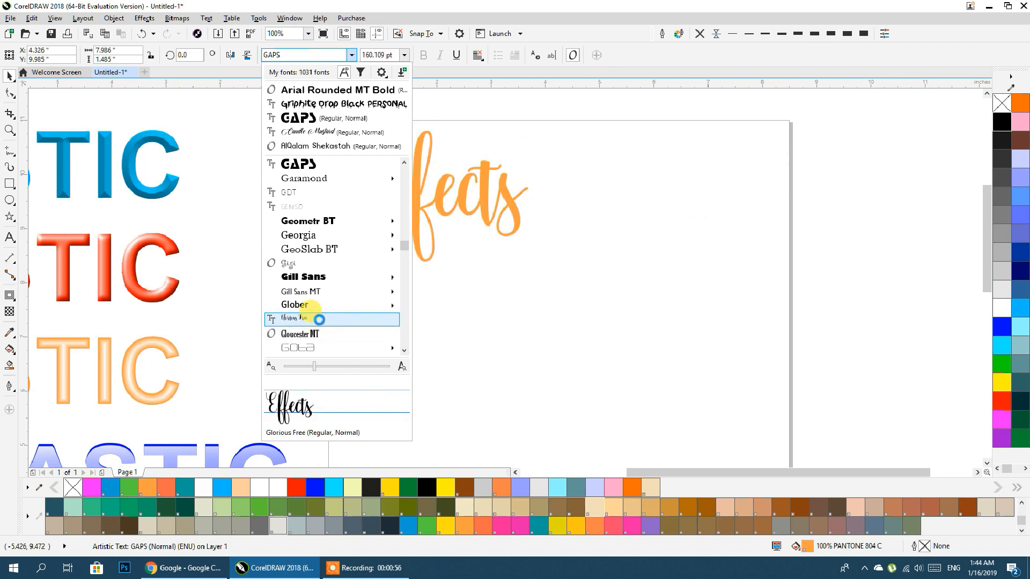
{"action": "scroll", "coordinate": [321, 250], "scroll_direction": "down", "scroll_amount": 2}
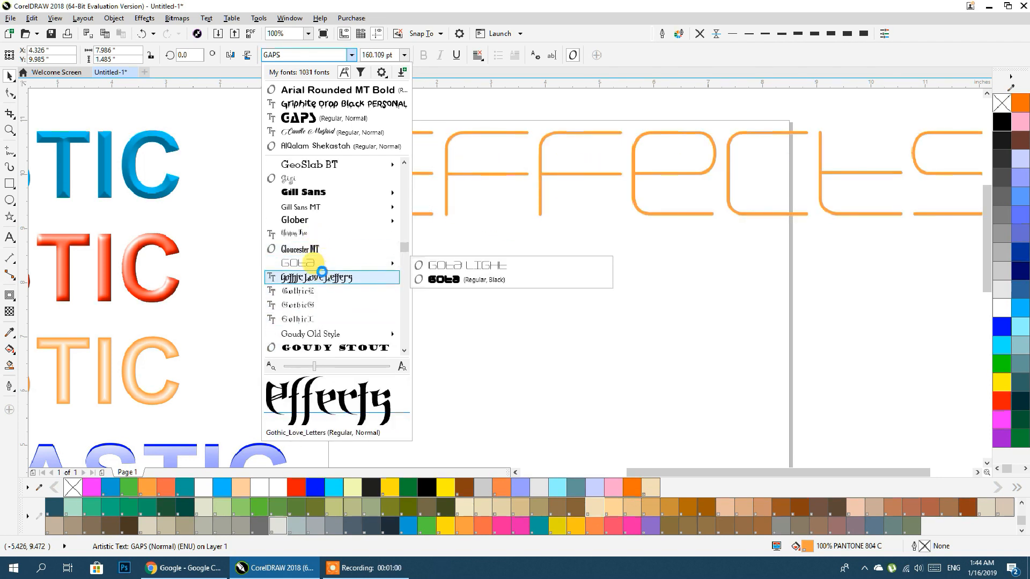
{"action": "mouse_move", "coordinate": [314, 198]}
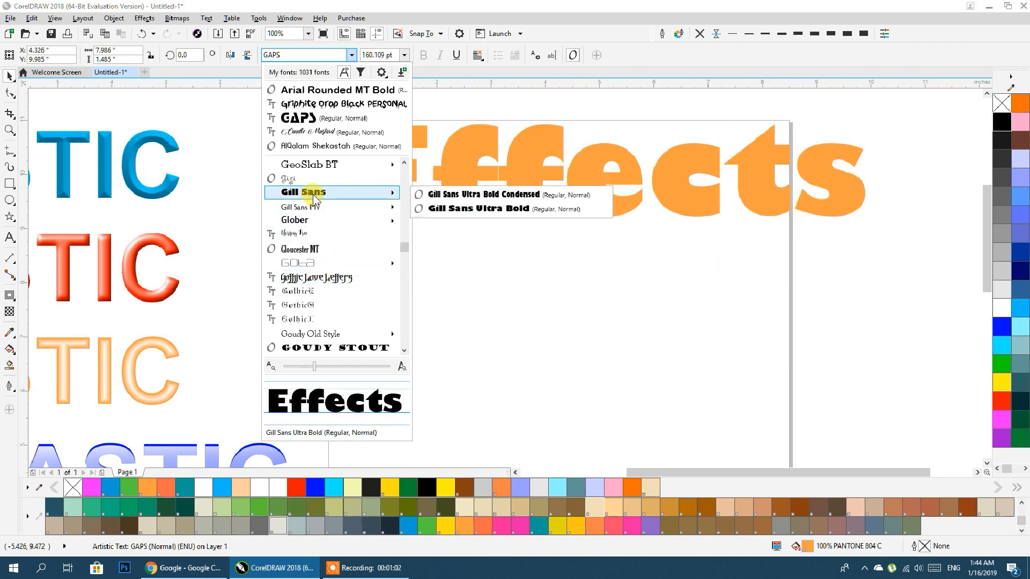
{"action": "scroll", "coordinate": [314, 198], "scroll_direction": "up", "scroll_amount": 2}
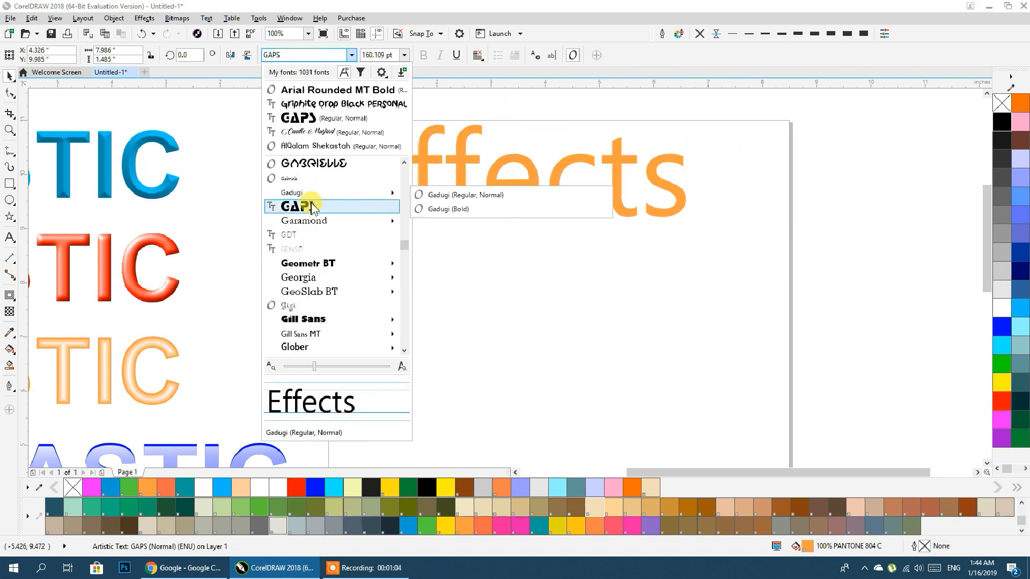
{"action": "left_click", "coordinate": [300, 202]}
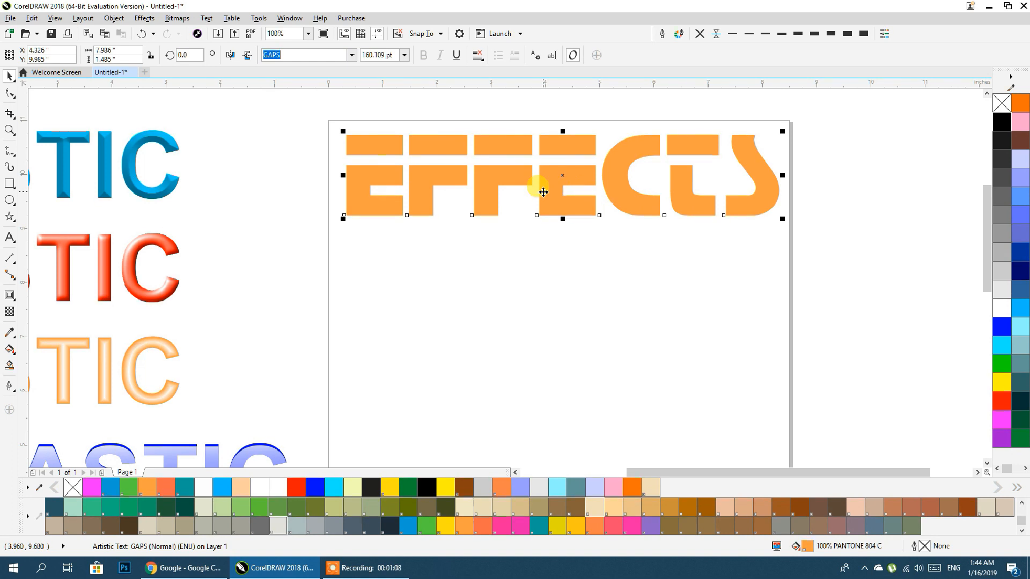
{"action": "left_click", "coordinate": [352, 54]}
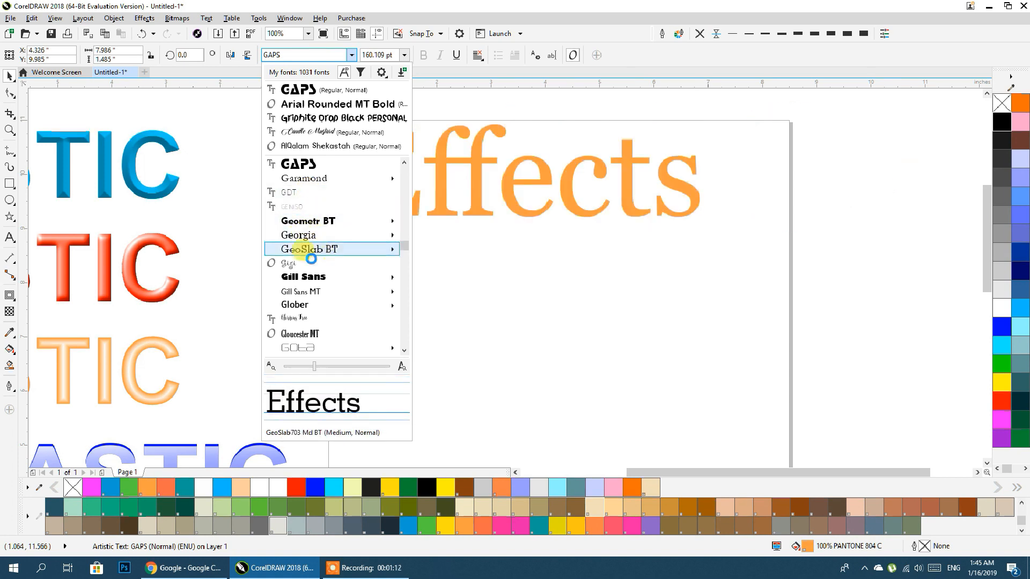
{"action": "scroll", "coordinate": [309, 263], "scroll_direction": "up", "scroll_amount": 1}
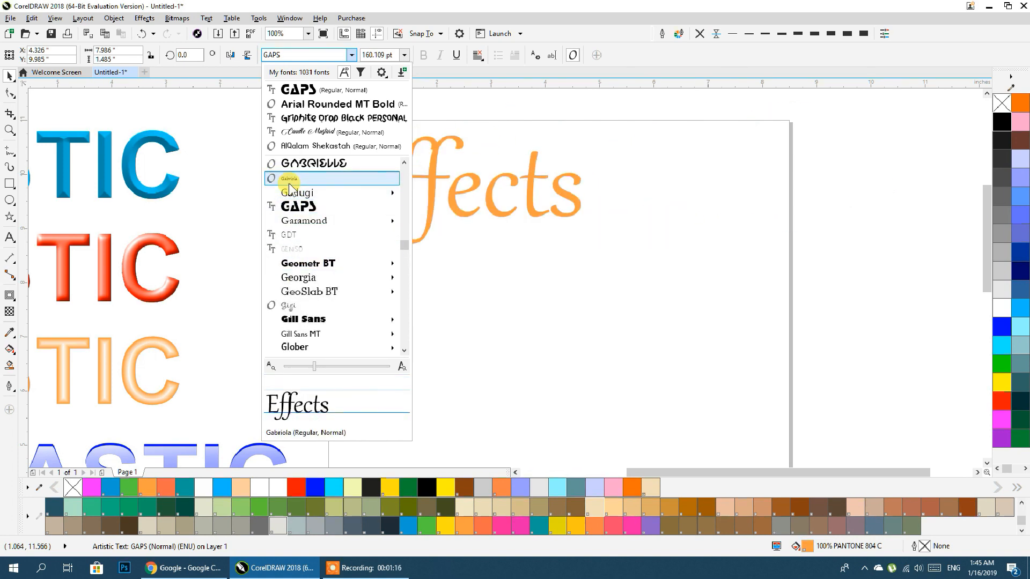
{"action": "left_click", "coordinate": [310, 206]}
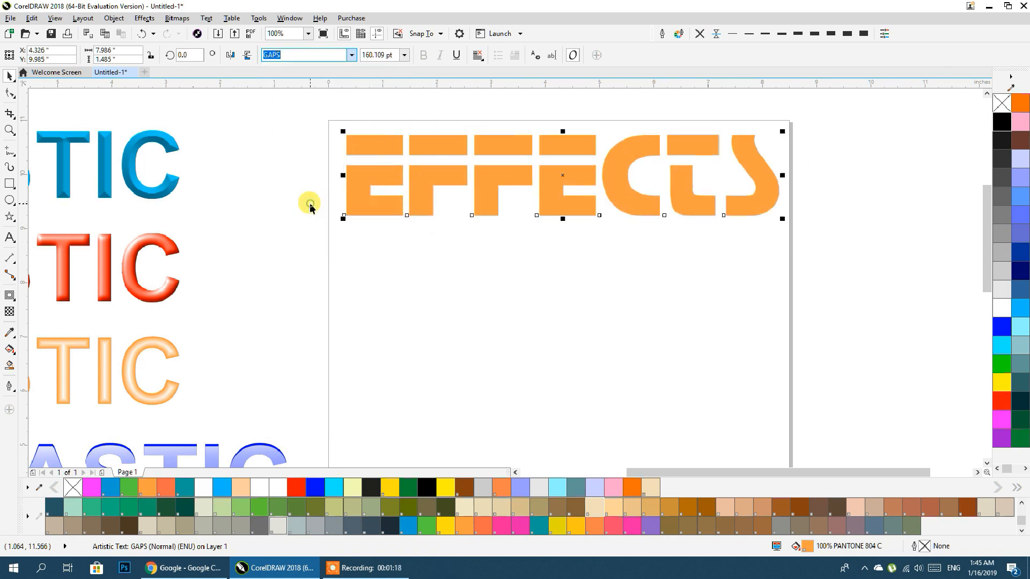
- Try a blue fill on the EFFECTS text and replace it with red
{"action": "left_click", "coordinate": [415, 210]}
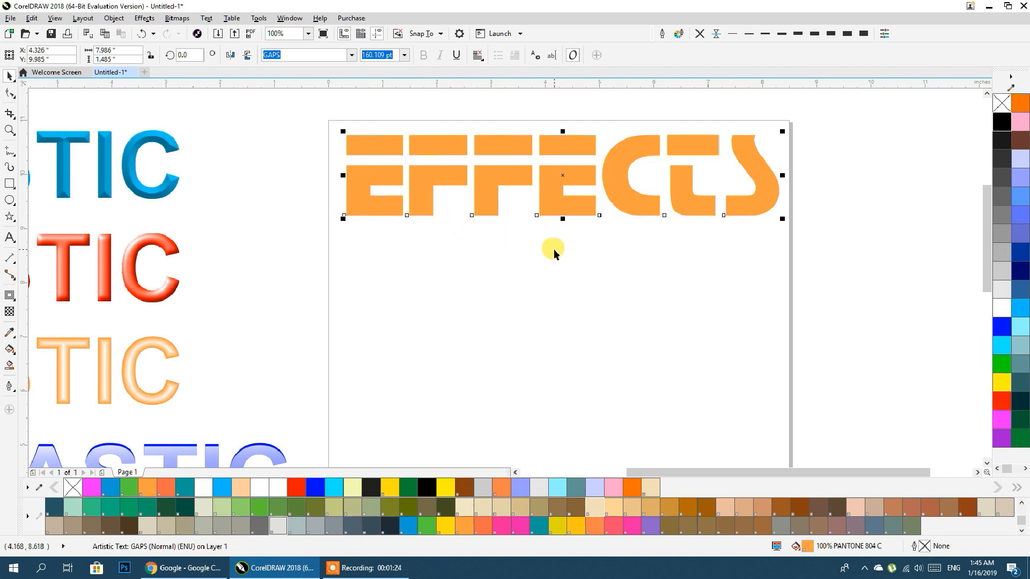
{"action": "left_click", "coordinate": [1001, 326]}
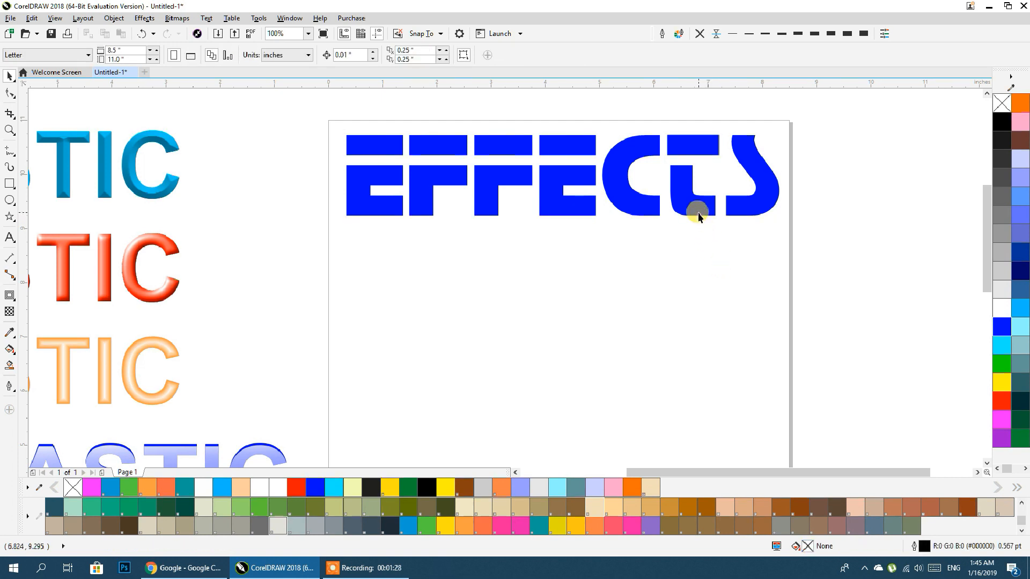
{"action": "left_click", "coordinate": [1002, 400]}
{"action": "left_click", "coordinate": [710, 310]}
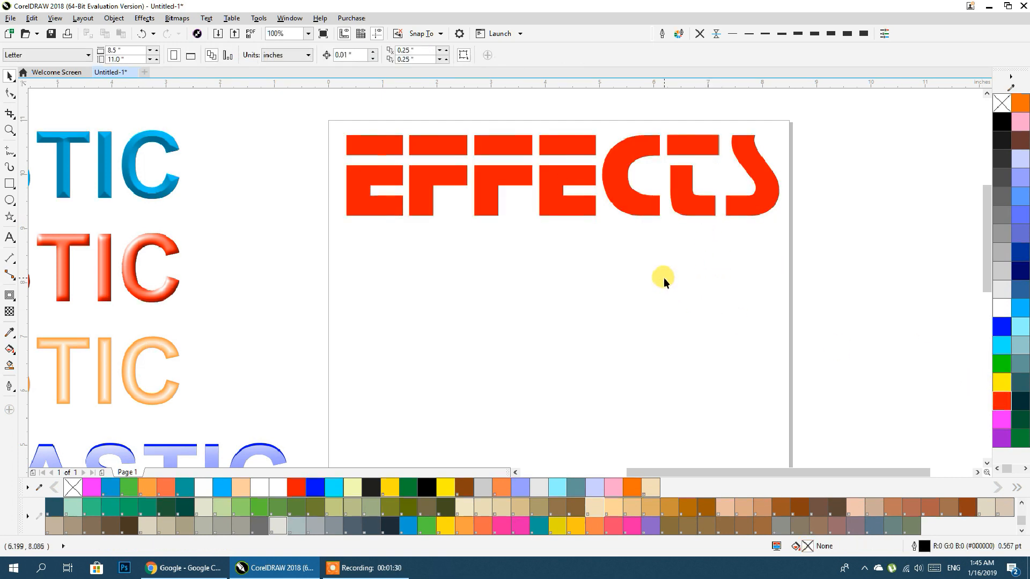
- Move all six PLASTIC samples farther left, well clear of the page
{"action": "scroll", "coordinate": [660, 282], "scroll_direction": "up", "scroll_amount": 1}
{"action": "scroll", "coordinate": [671, 227], "scroll_direction": "up", "scroll_amount": 1}
{"action": "scroll", "coordinate": [668, 224], "scroll_direction": "down", "scroll_amount": 1}
{"action": "scroll", "coordinate": [660, 271], "scroll_direction": "down", "scroll_amount": 2}
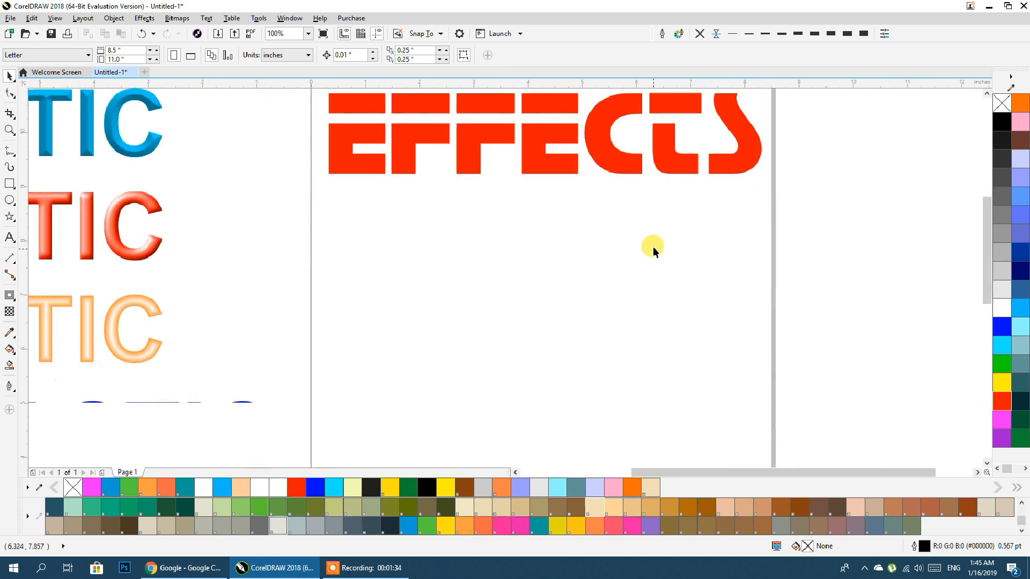
{"action": "scroll", "coordinate": [617, 167], "scroll_direction": "down", "scroll_amount": 1}
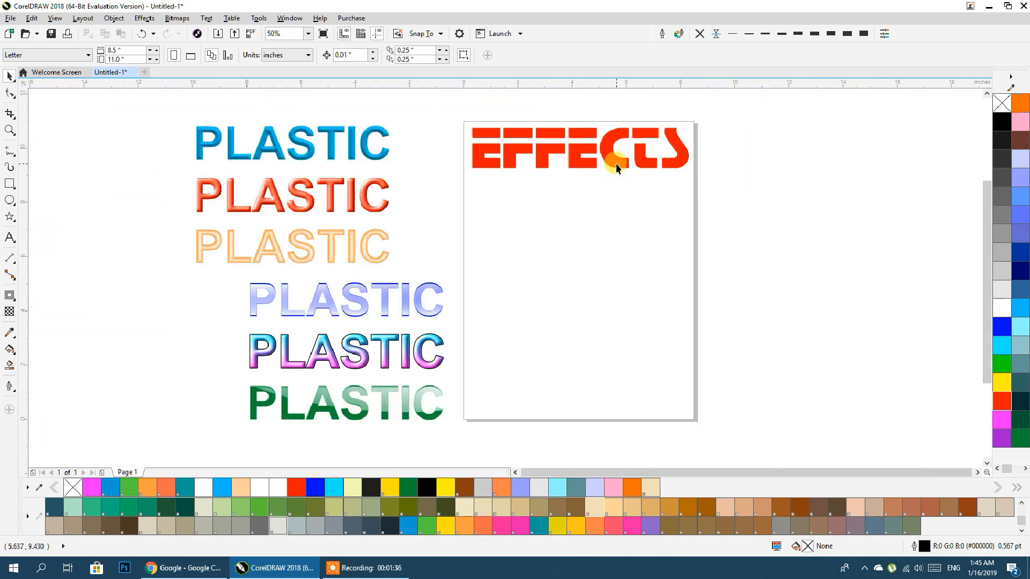
{"action": "scroll", "coordinate": [548, 180], "scroll_direction": "down", "scroll_amount": 1}
{"action": "left_click_drag", "start_coordinate": [502, 148], "coordinate": [368, 317]}
{"action": "left_click_drag", "start_coordinate": [465, 264], "coordinate": [247, 244]}
{"action": "scroll", "coordinate": [580, 180], "scroll_direction": "up", "scroll_amount": 1}
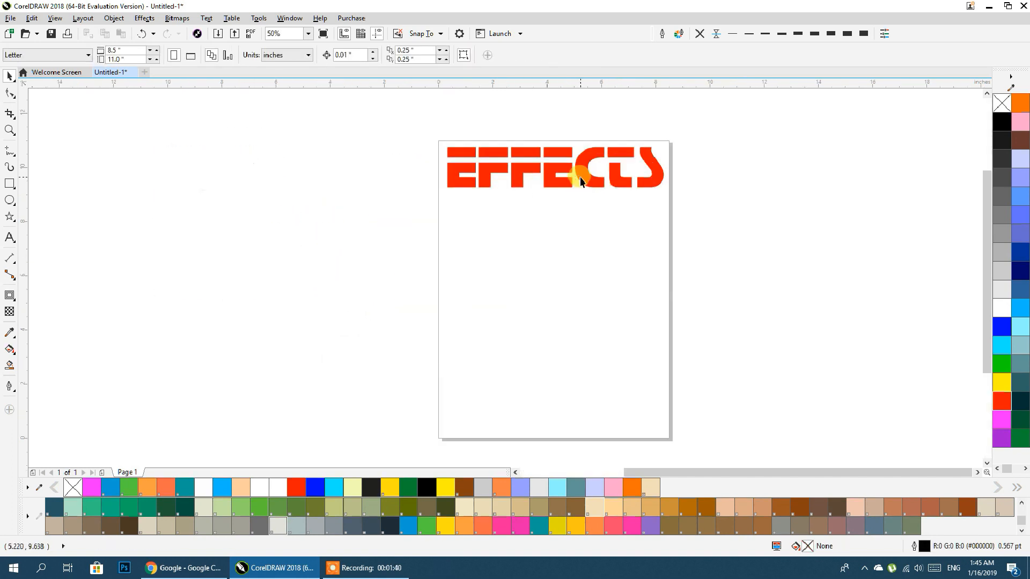
{"action": "left_click_drag", "start_coordinate": [581, 181], "coordinate": [581, 224]}
{"action": "right_click", "coordinate": [581, 224]}
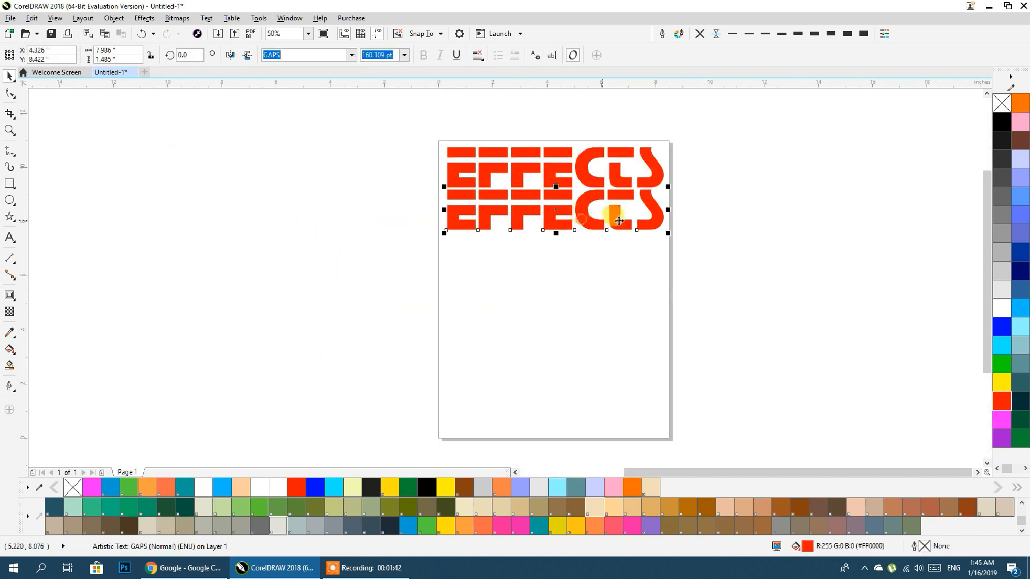
{"action": "key", "text": "ctrl+r"}
{"action": "key", "text": "ctrl+r"}
{"action": "key", "text": "ctrl+r"}
{"action": "key", "text": "ctrl+r"}
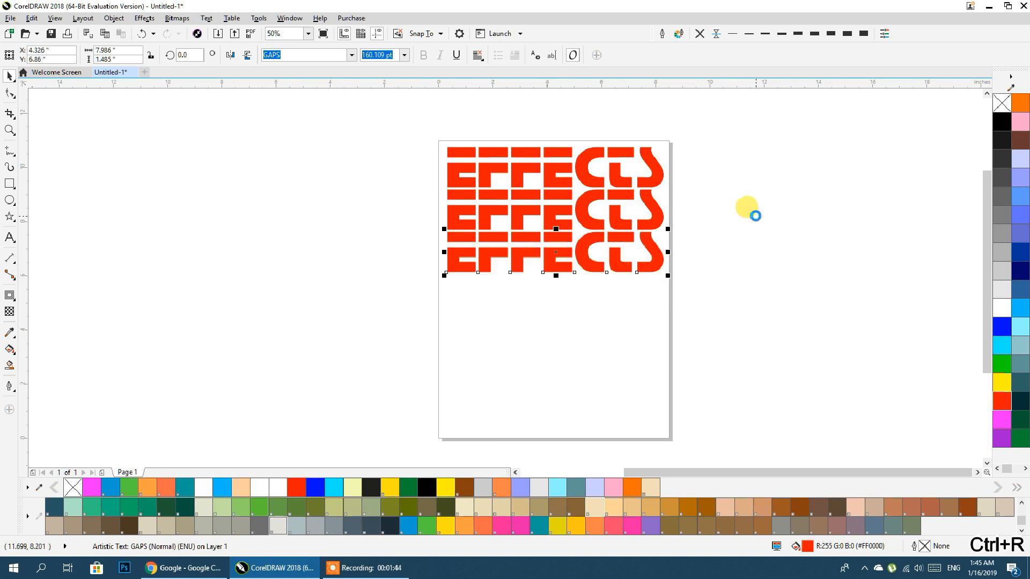
{"action": "left_click", "coordinate": [755, 216]}
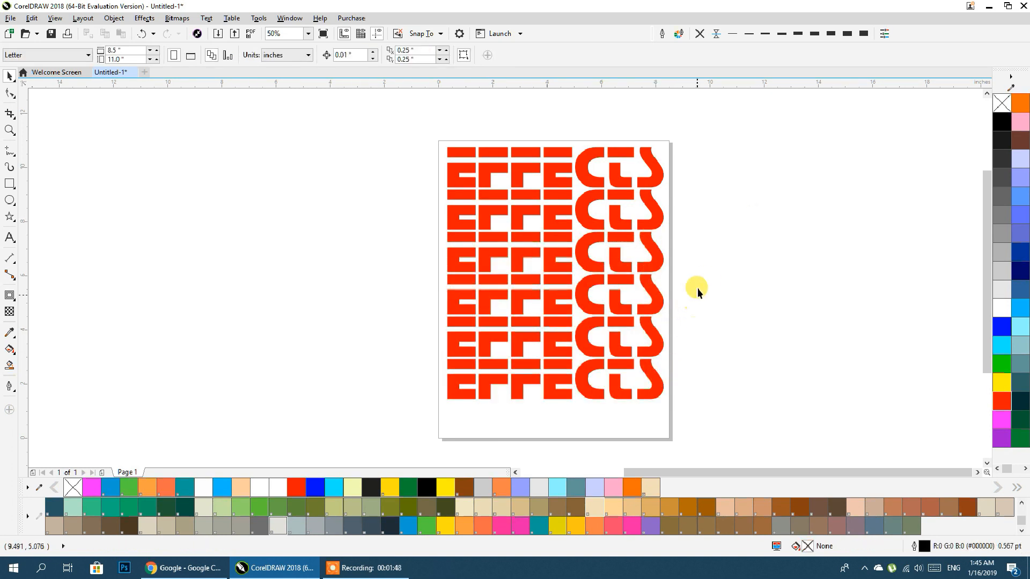
{"action": "key", "text": "ctrl+z"}
{"action": "key", "text": "ctrl+z"}
{"action": "key", "text": "ctrl+z"}
{"action": "key", "text": "ctrl+z"}
{"action": "key", "text": "ctrl+z"}
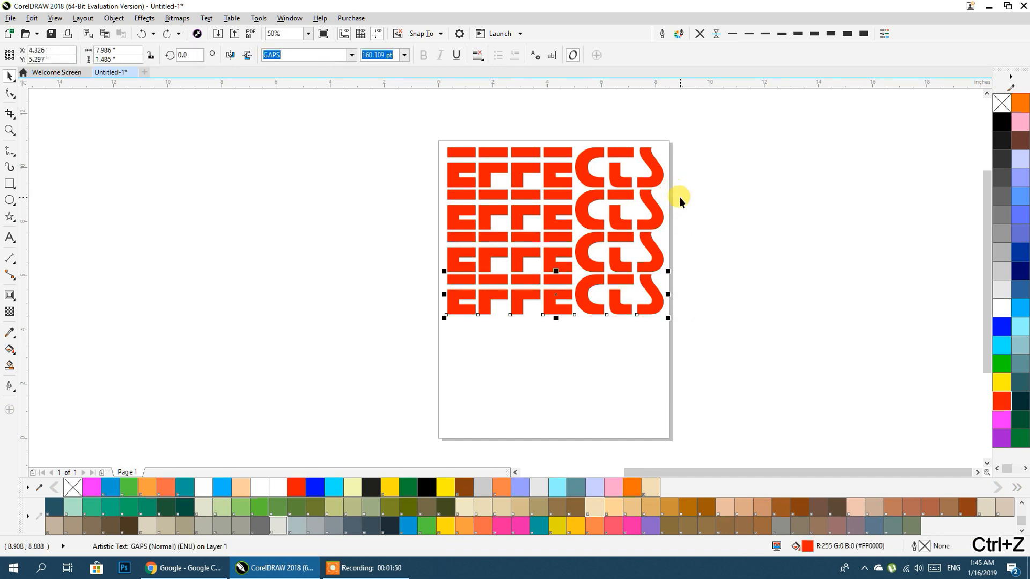
- Copy the red EFFECTS text straight down at even spacing of about 2 inches to make six rows
{"action": "left_click_drag", "start_coordinate": [616, 184], "coordinate": [618, 238]}
{"action": "right_click", "coordinate": [617, 238]}
{"action": "key", "text": "ctrl+r"}
{"action": "key", "text": "ctrl+r"}
{"action": "key", "text": "ctrl+r"}
{"action": "key", "text": "ctrl+r"}
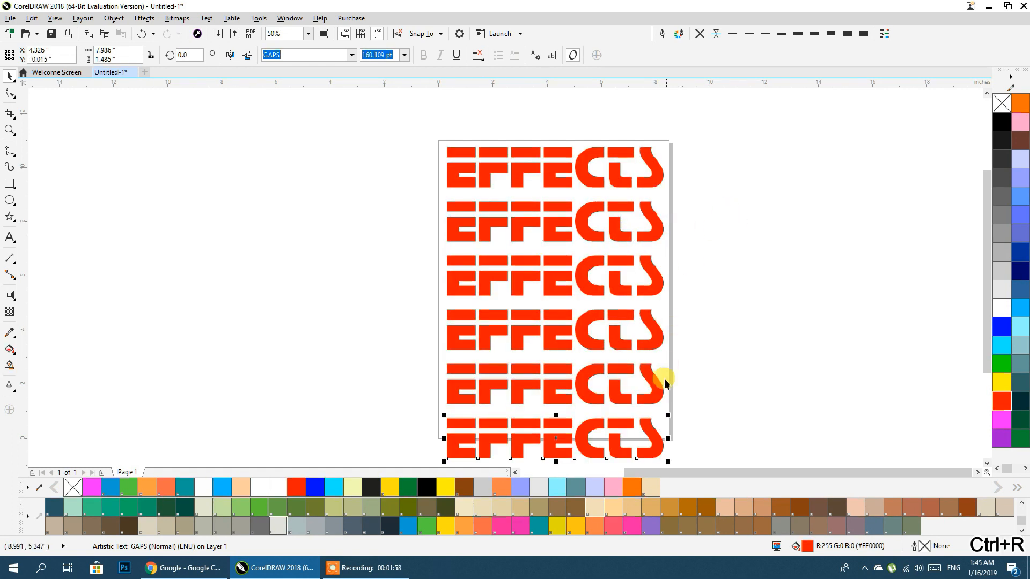
{"action": "scroll", "coordinate": [651, 241], "scroll_direction": "down", "scroll_amount": 1}
{"action": "left_click_drag", "start_coordinate": [708, 172], "coordinate": [504, 414]}
{"action": "scroll", "coordinate": [657, 284], "scroll_direction": "up", "scroll_amount": 1}
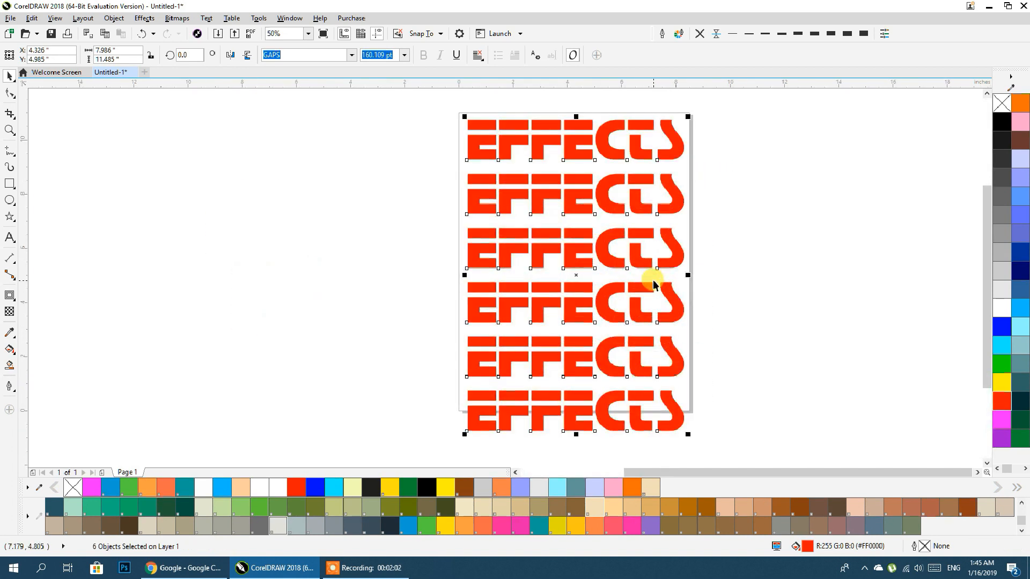
{"action": "left_click", "coordinate": [771, 292]}
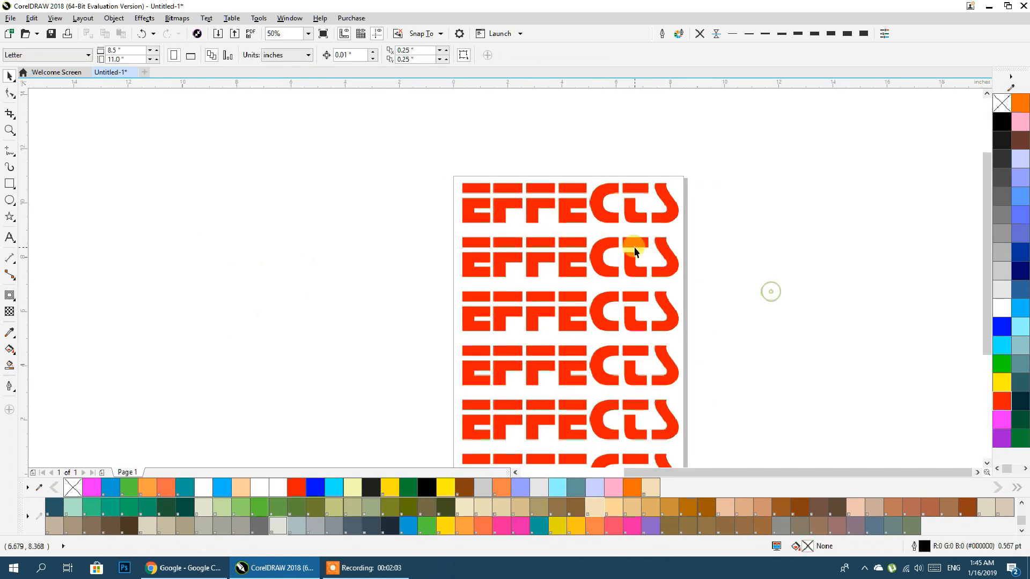
- Try a soft-edge bevel with a 0.167-inch distance on the top EFFECTS text and undo it
{"action": "left_click", "coordinate": [605, 209]}
{"action": "scroll", "coordinate": [593, 195], "scroll_direction": "up", "scroll_amount": 1}
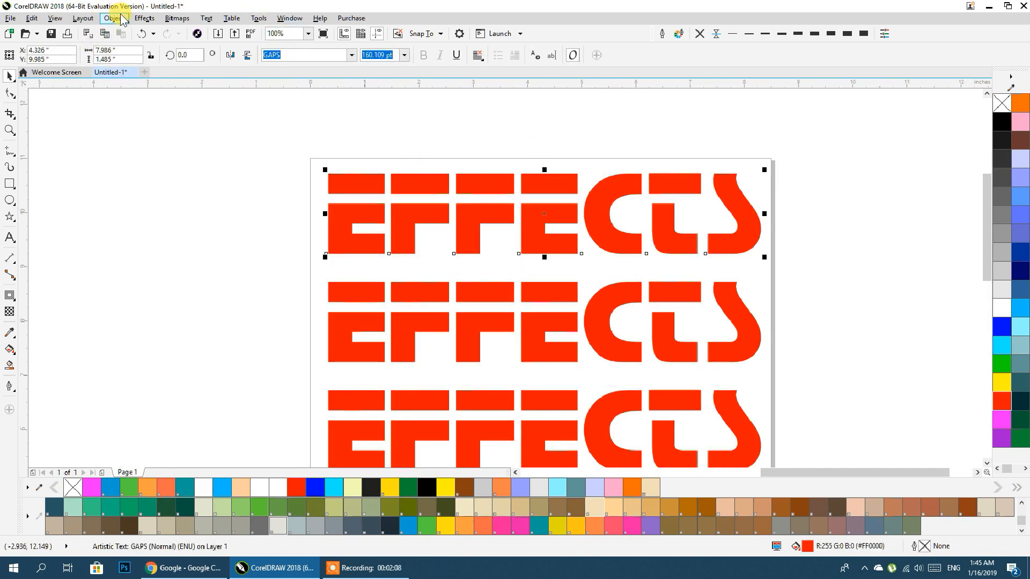
{"action": "left_click", "coordinate": [144, 18]}
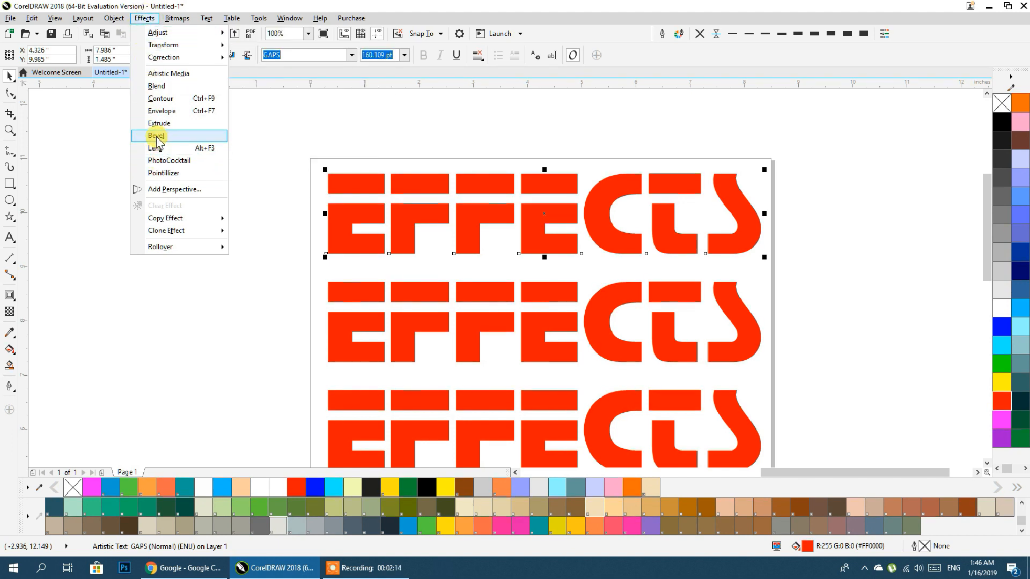
{"action": "left_click", "coordinate": [156, 136]}
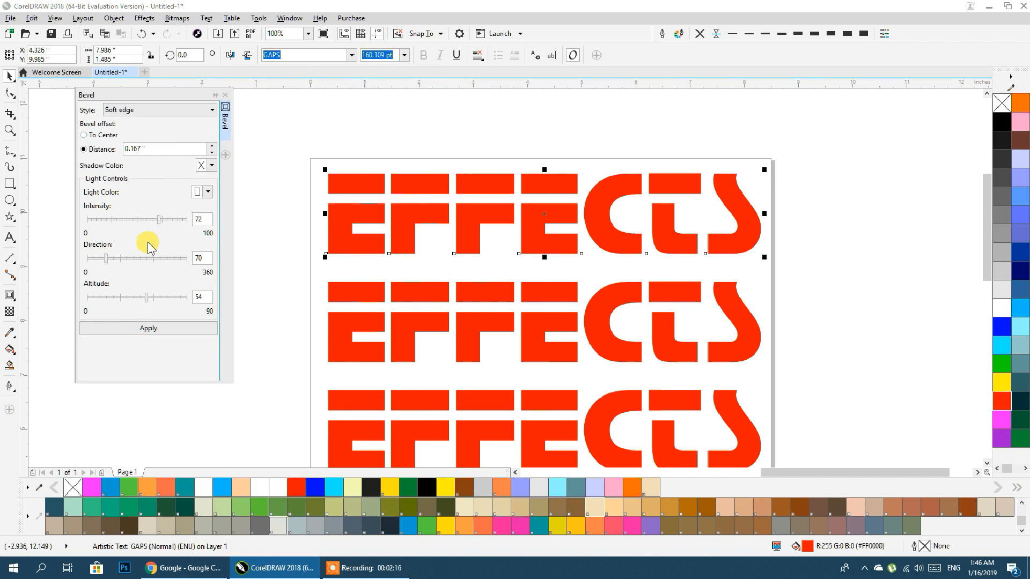
{"action": "left_click", "coordinate": [143, 327]}
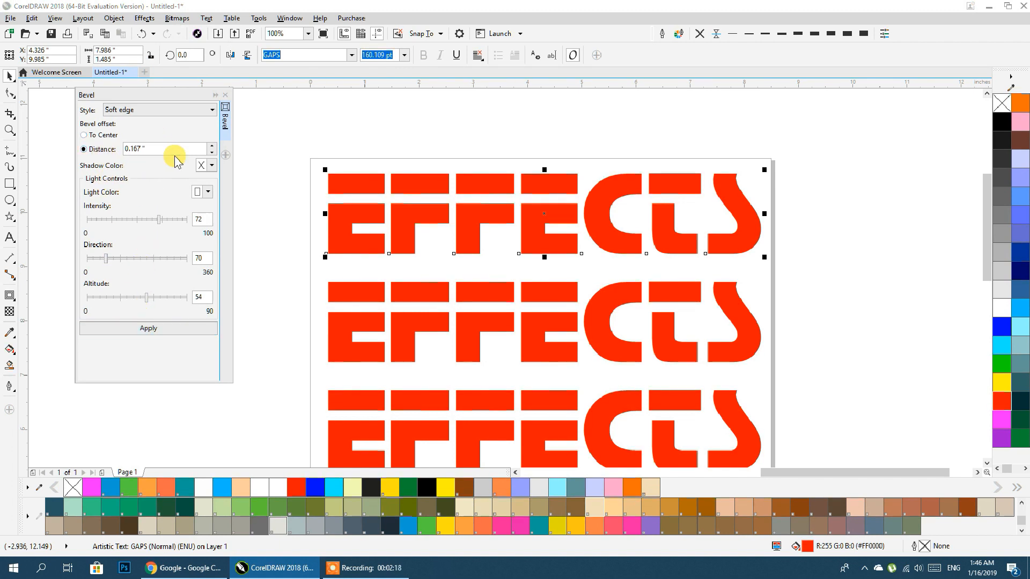
{"action": "left_click", "coordinate": [134, 150]}
{"action": "left_click", "coordinate": [141, 329]}
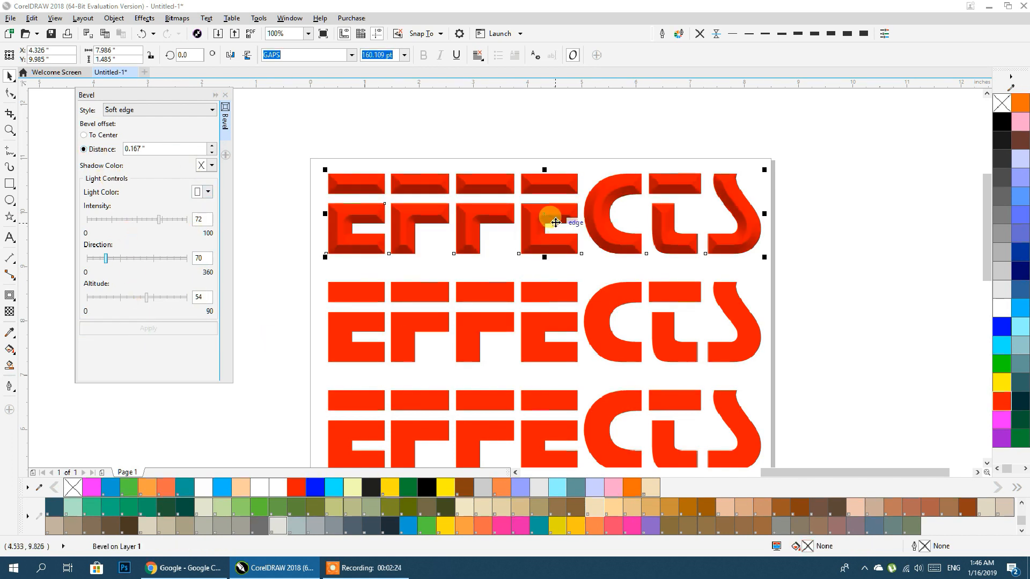
{"action": "left_click", "coordinate": [221, 93]}
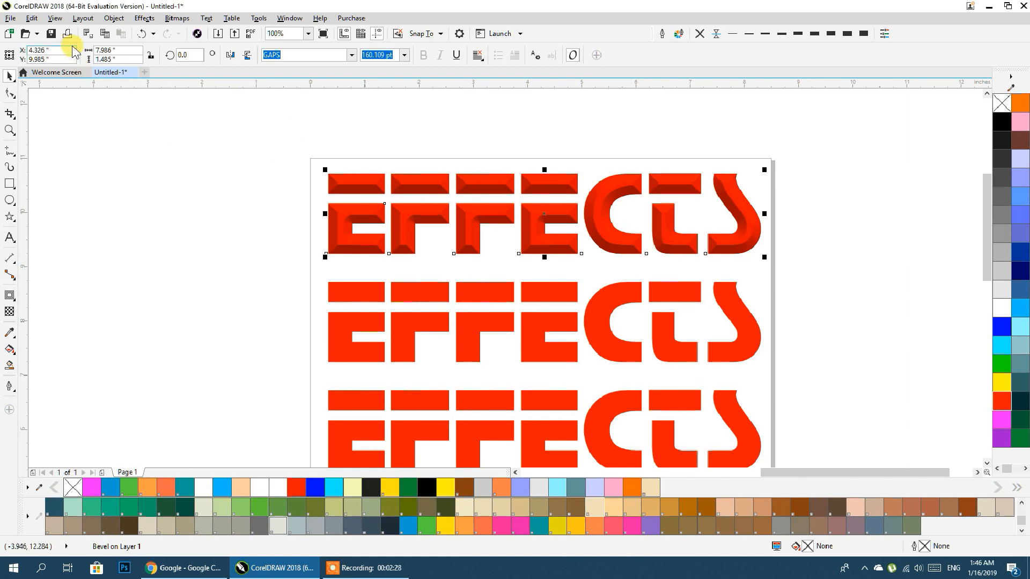
{"action": "left_click", "coordinate": [141, 34]}
- Set the document's measurement units to pixels
{"action": "left_click", "coordinate": [255, 106]}
{"action": "left_click", "coordinate": [307, 56]}
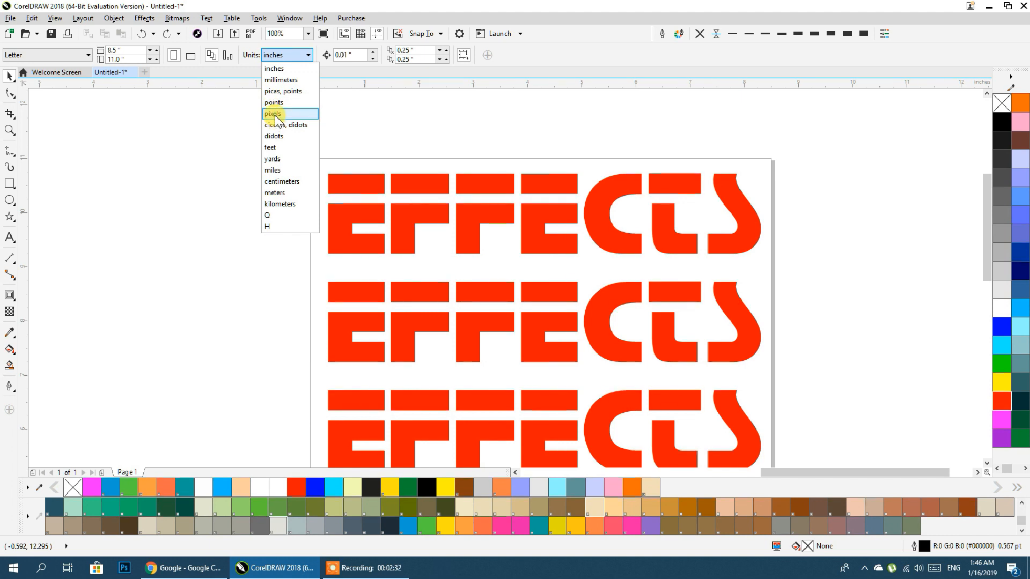
{"action": "left_click", "coordinate": [274, 113]}
{"action": "left_click", "coordinate": [280, 55]}
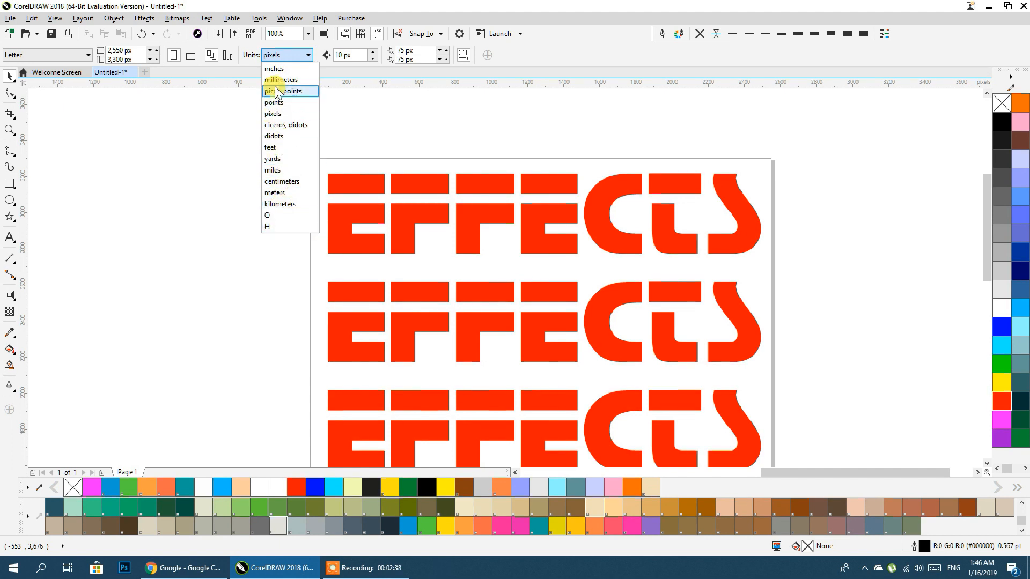
{"action": "left_click", "coordinate": [281, 116]}
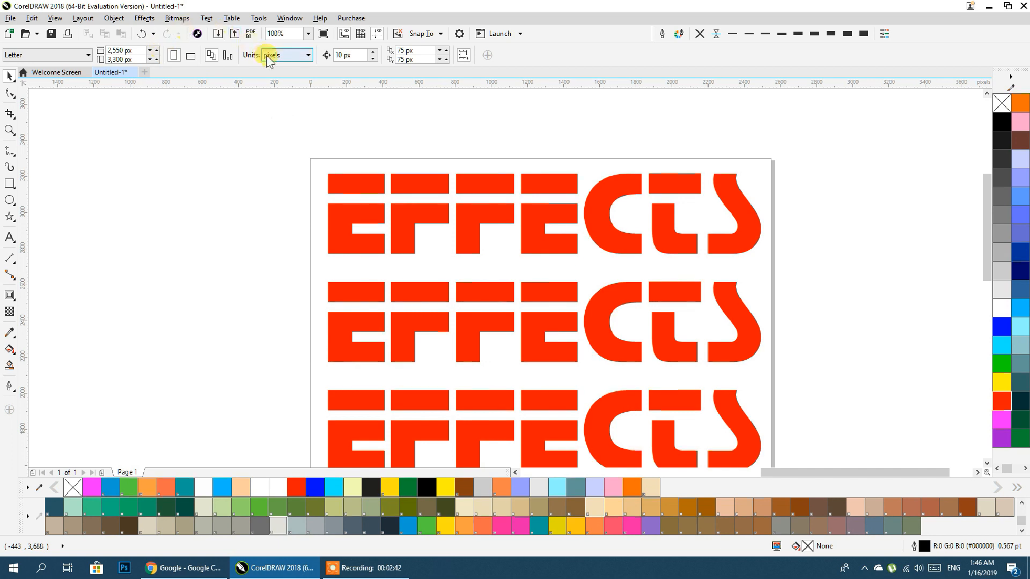
- Apply a soft-edge bevel with a 100 px distance to the EFFECTS text in the top row
{"action": "left_click", "coordinate": [350, 182]}
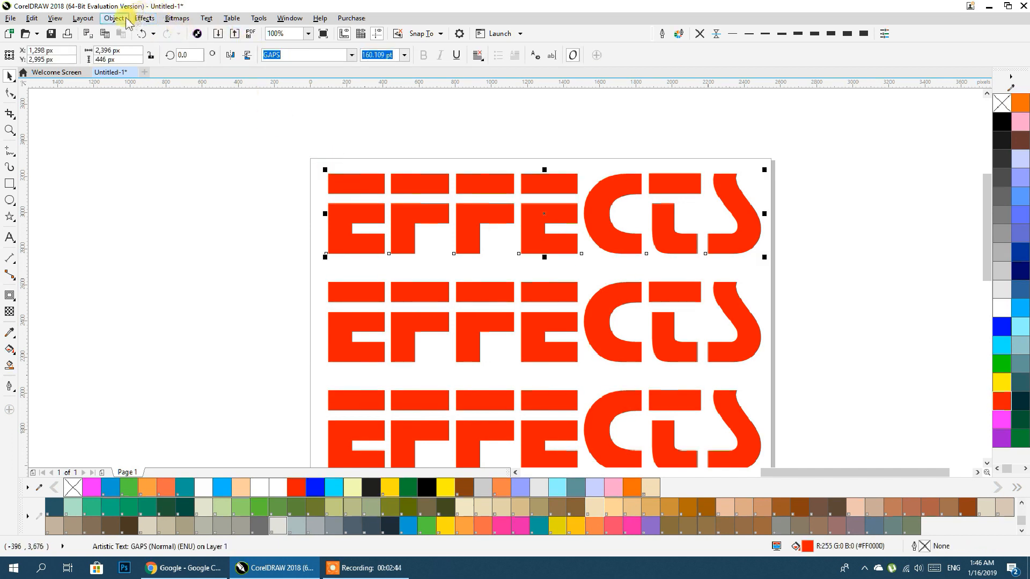
{"action": "left_click", "coordinate": [145, 18]}
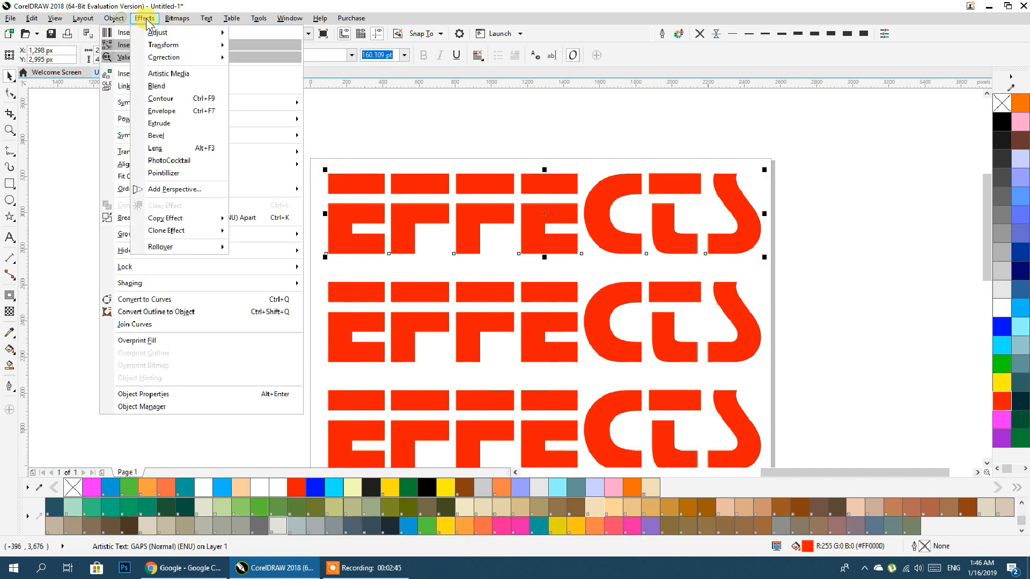
{"action": "left_click", "coordinate": [159, 136]}
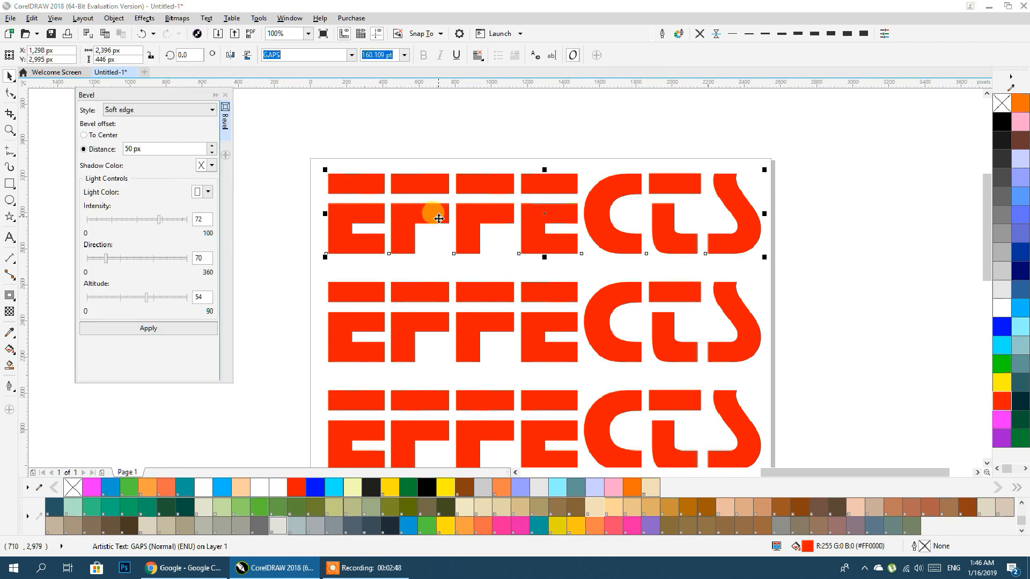
{"action": "left_click", "coordinate": [142, 148]}
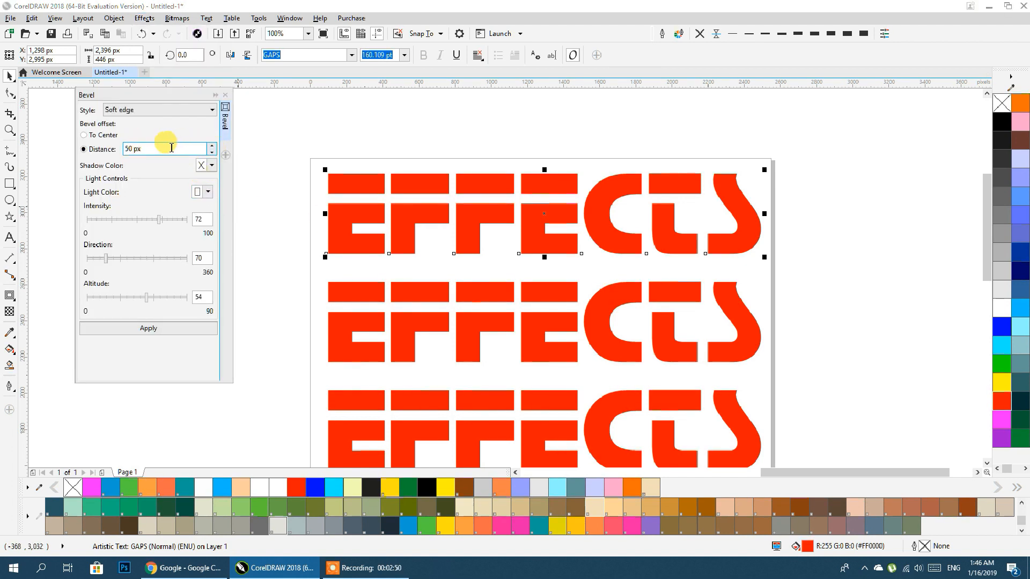
{"action": "left_click_drag", "start_coordinate": [166, 146], "coordinate": [59, 154]}
{"action": "type", "text": "100"}
{"action": "left_click", "coordinate": [197, 327]}
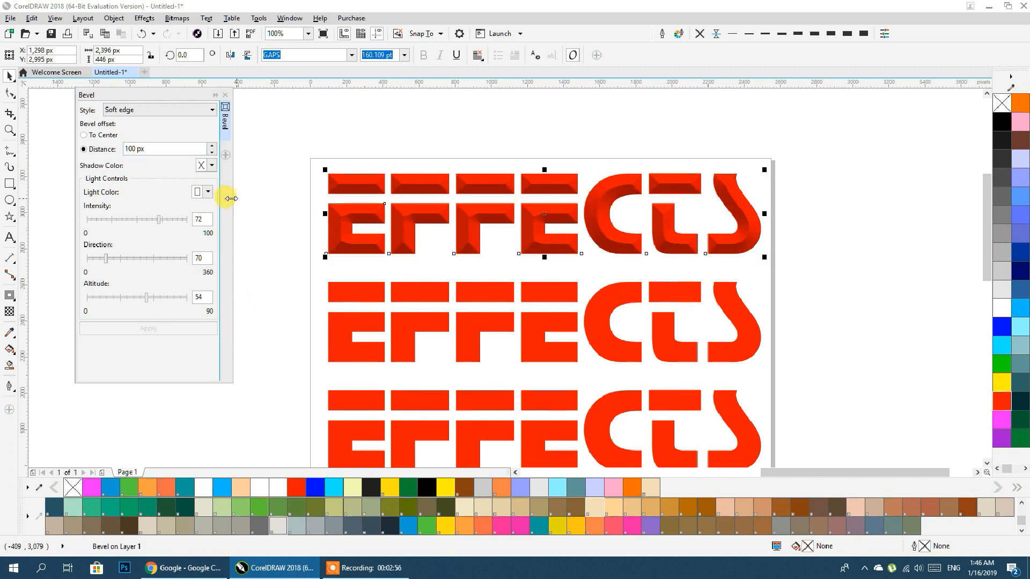
- Preview other palette colors on the beveled top-row EFFECTS text, fill it with green, and close the bevel settings
{"action": "left_click", "coordinate": [255, 198]}
{"action": "left_click", "coordinate": [406, 212]}
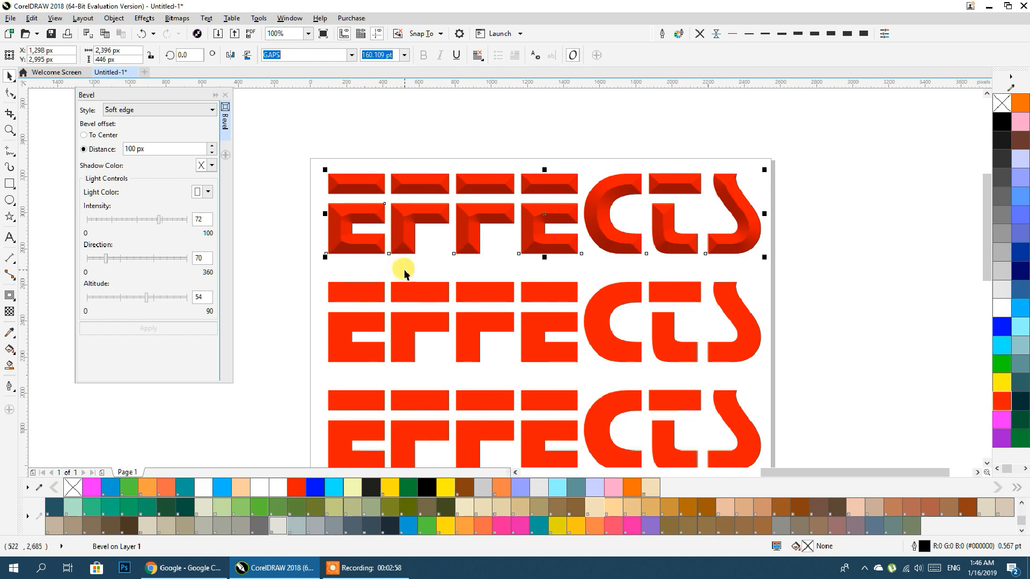
{"action": "left_click", "coordinate": [999, 329]}
{"action": "left_click", "coordinate": [1002, 345]}
{"action": "left_click", "coordinate": [1003, 365]}
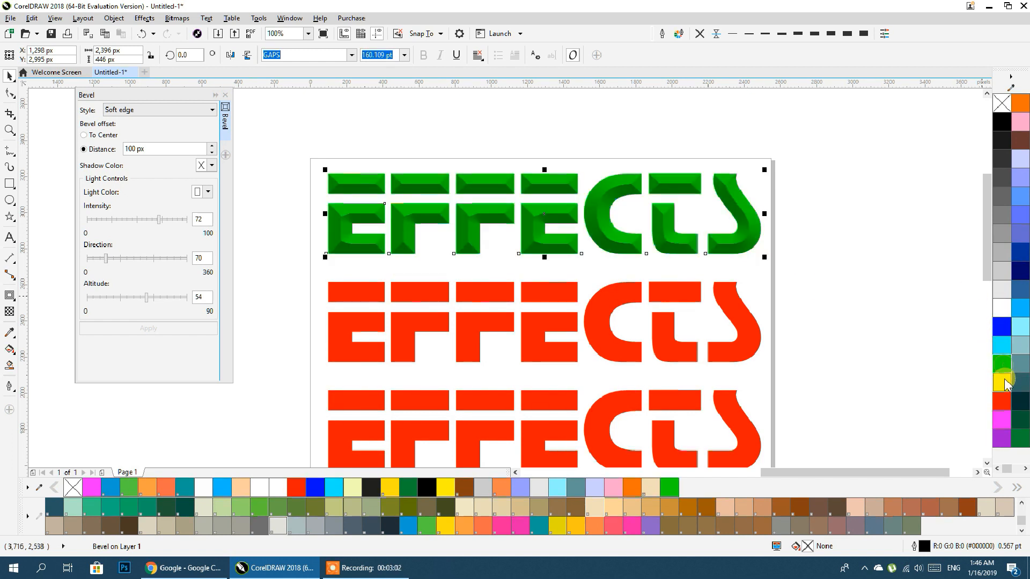
{"action": "left_click", "coordinate": [1004, 377]}
{"action": "left_click", "coordinate": [1002, 367]}
{"action": "left_click", "coordinate": [922, 332]}
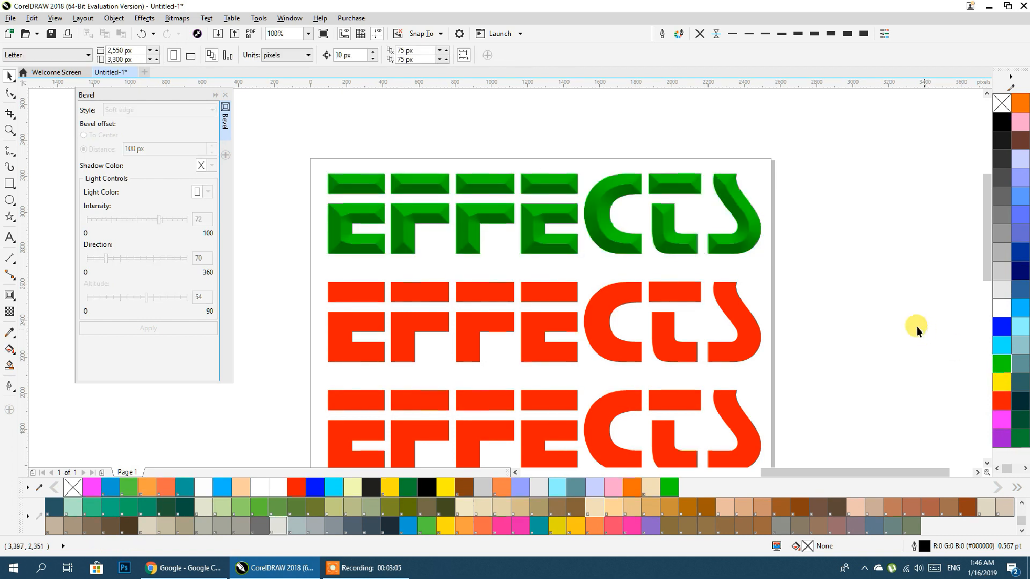
{"action": "left_click", "coordinate": [224, 97]}
- Select the red EFFECTS text in the second row
{"action": "scroll", "coordinate": [351, 173], "scroll_direction": "down", "scroll_amount": 3}
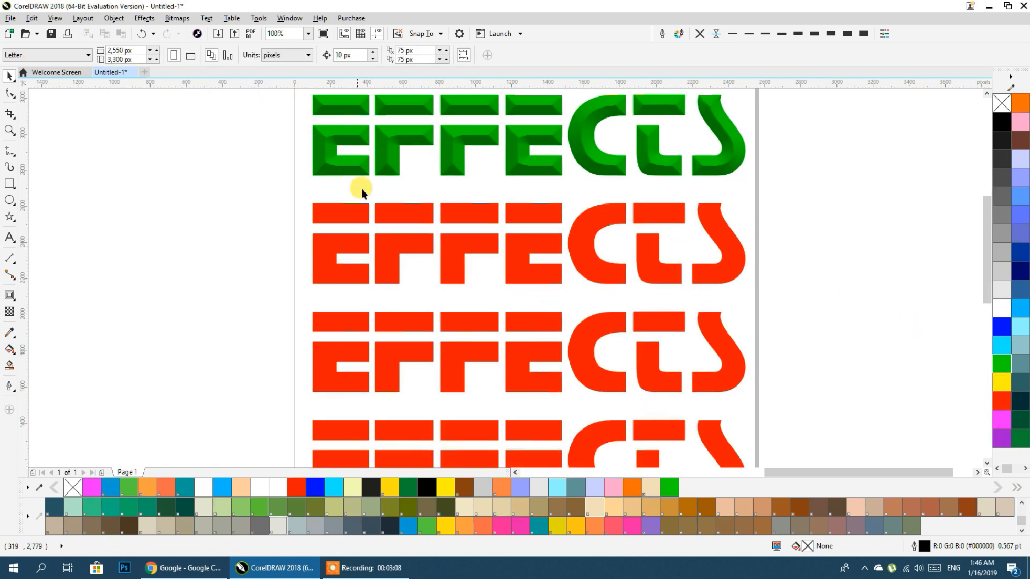
{"action": "left_click_drag", "start_coordinate": [370, 212], "coordinate": [378, 249]}
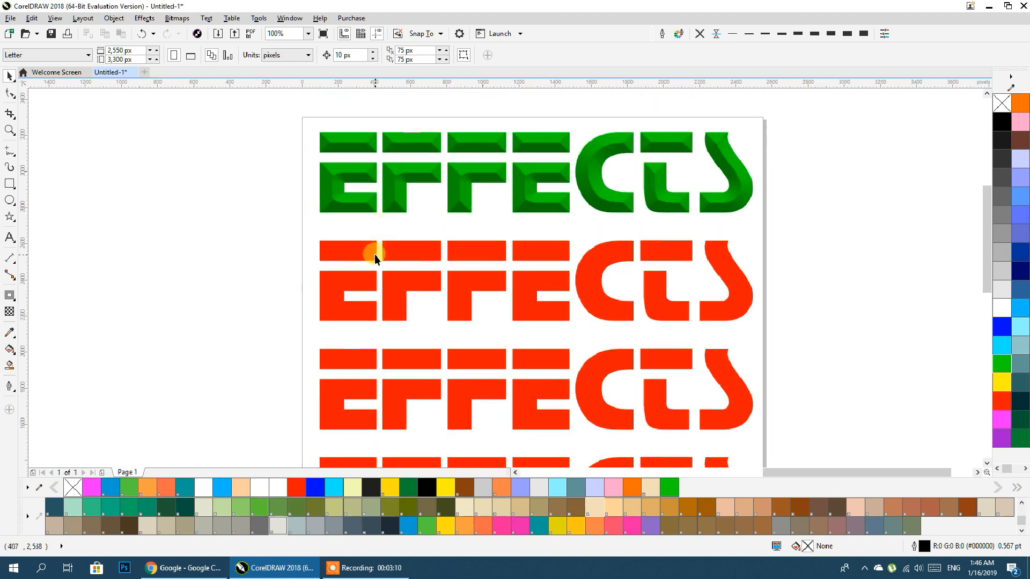
{"action": "left_click", "coordinate": [375, 255]}
{"action": "scroll", "coordinate": [368, 272], "scroll_direction": "up", "scroll_amount": 2}
{"action": "left_click_drag", "start_coordinate": [368, 275], "coordinate": [211, 274]}
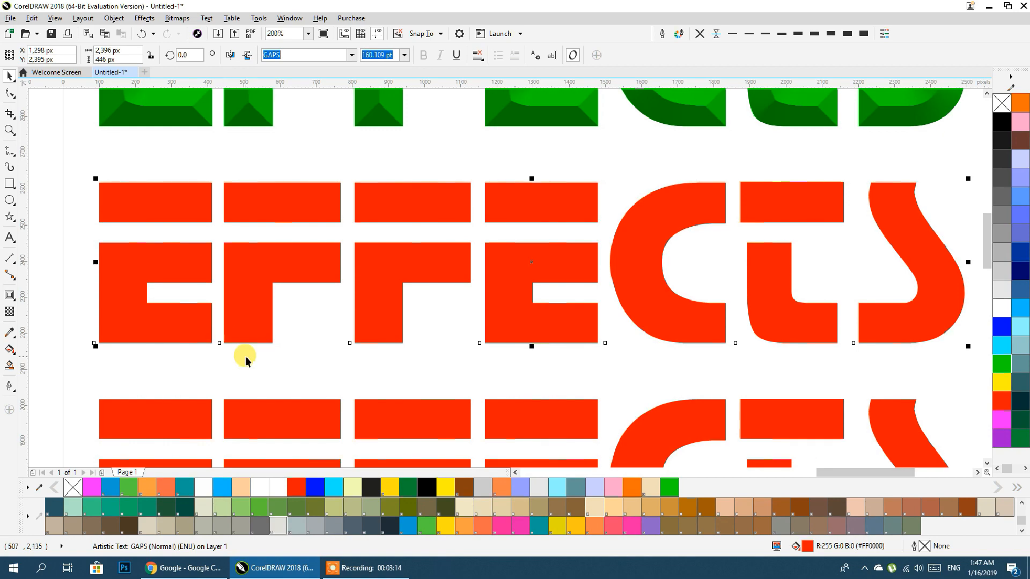
- Switch to Chrome and look through the uploaded videos on the MSB GRAFIX YouTube channel
{"action": "left_click", "coordinate": [184, 568]}
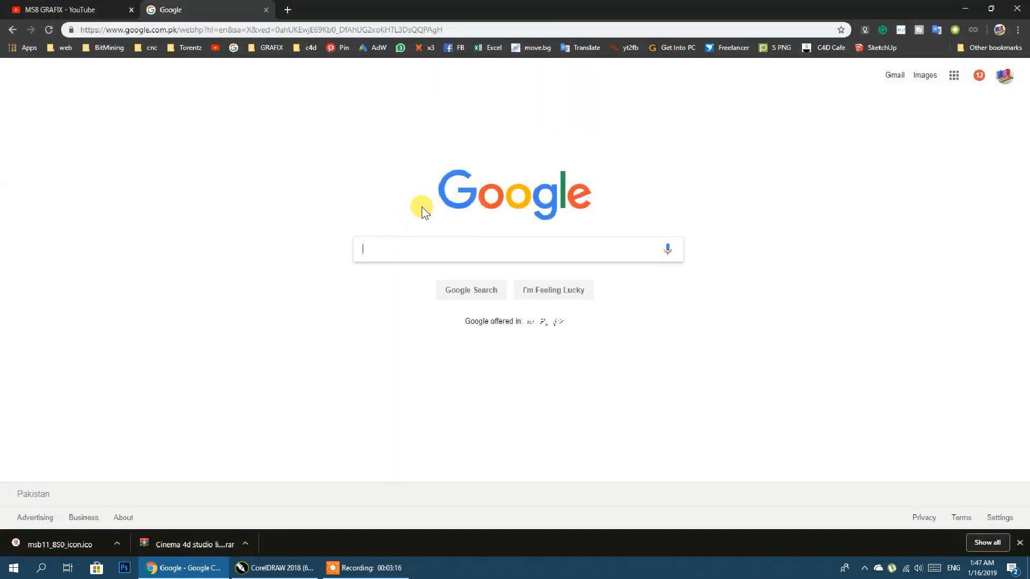
{"action": "left_click", "coordinate": [109, 8]}
{"action": "scroll", "coordinate": [499, 270], "scroll_direction": "down", "scroll_amount": 2}
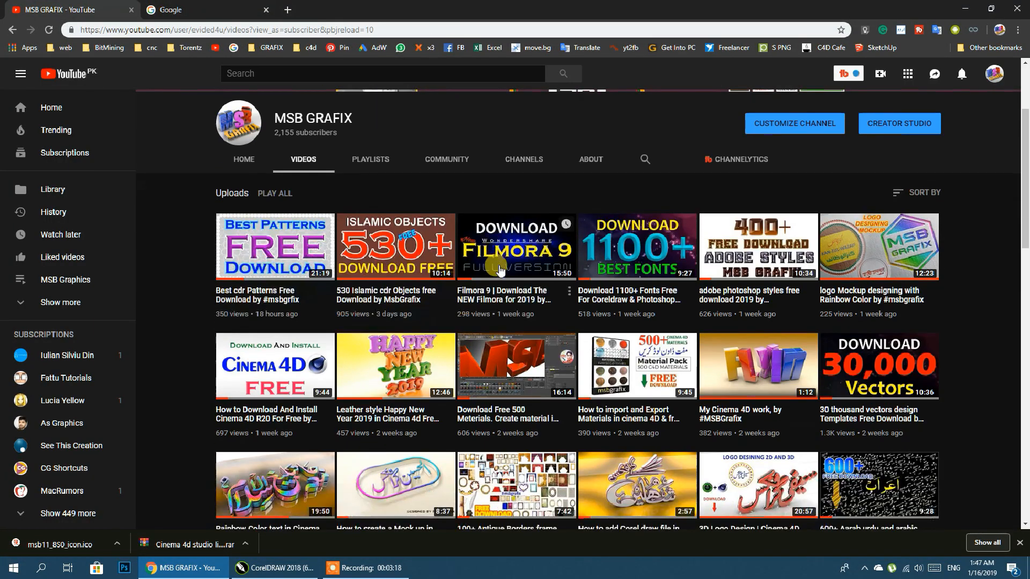
{"action": "scroll", "coordinate": [499, 268], "scroll_direction": "up", "scroll_amount": 3}
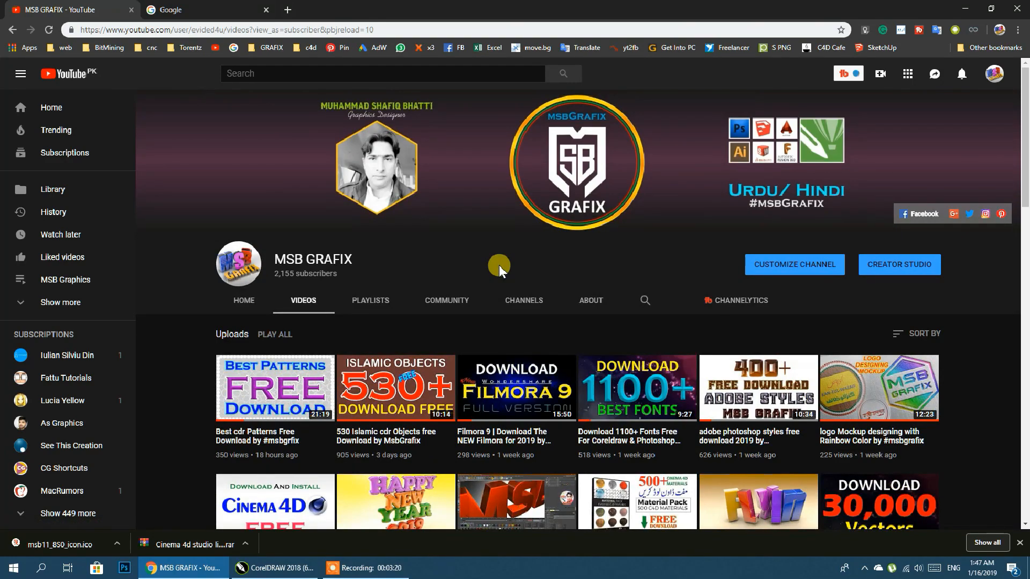
{"action": "scroll", "coordinate": [499, 265], "scroll_direction": "down", "scroll_amount": 4}
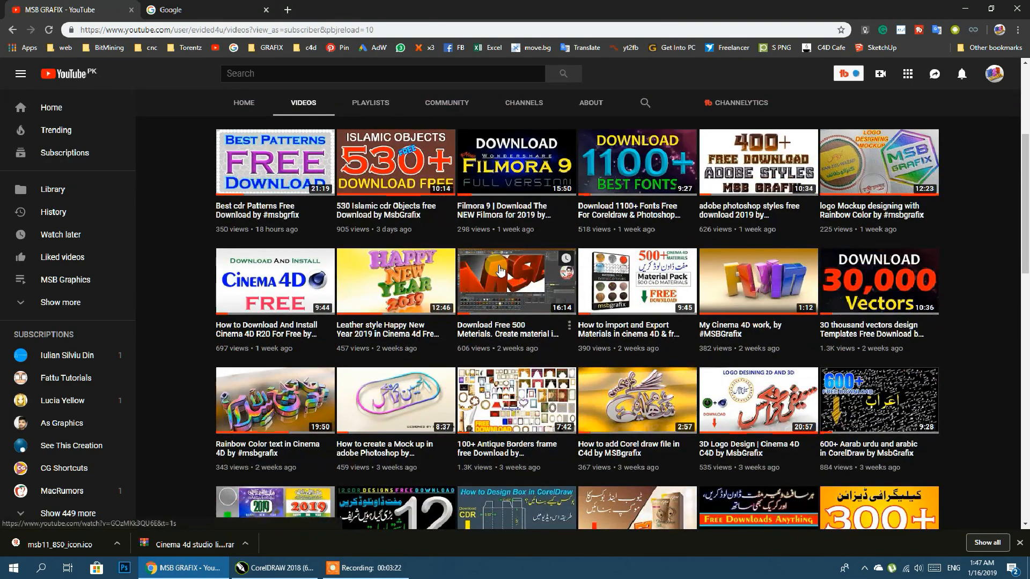
{"action": "scroll", "coordinate": [499, 265], "scroll_direction": "up", "scroll_amount": 4}
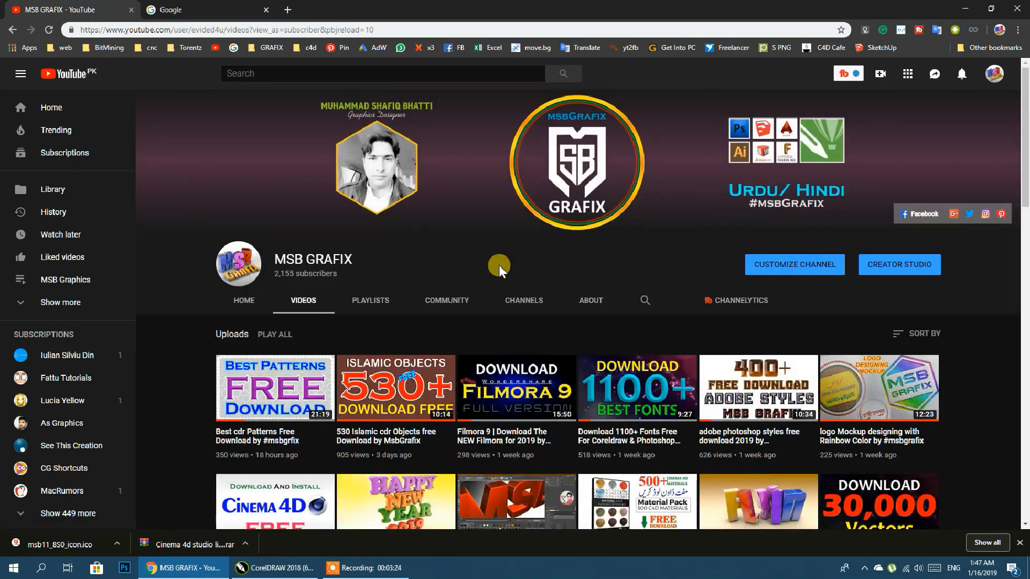
{"action": "scroll", "coordinate": [499, 270], "scroll_direction": "down", "scroll_amount": 4}
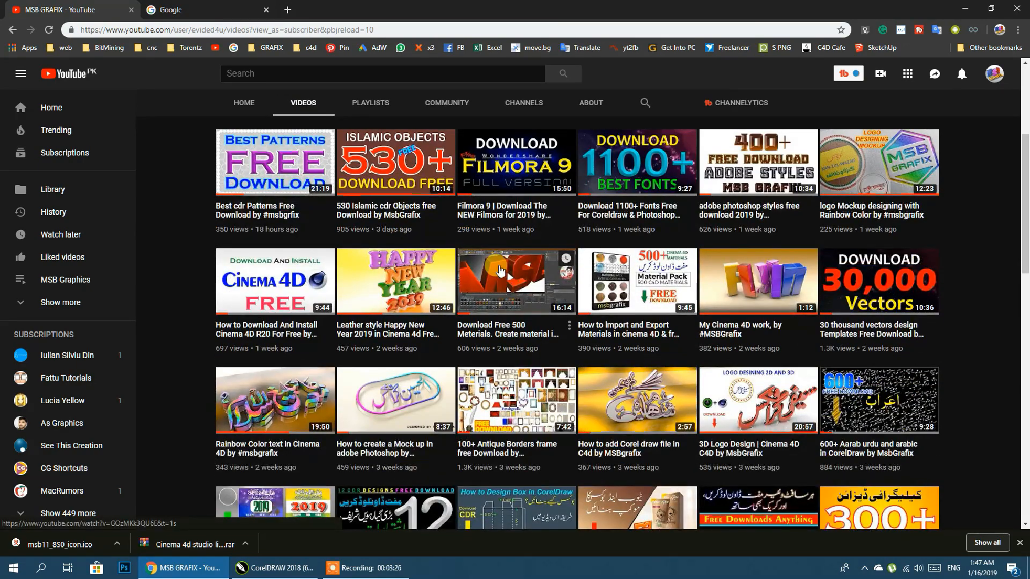
- Open the YouTube home page in a new tab and search for #msbgrafix
{"action": "right_click", "coordinate": [59, 75]}
{"action": "left_click", "coordinate": [82, 84]}
{"action": "left_click", "coordinate": [209, 9]}
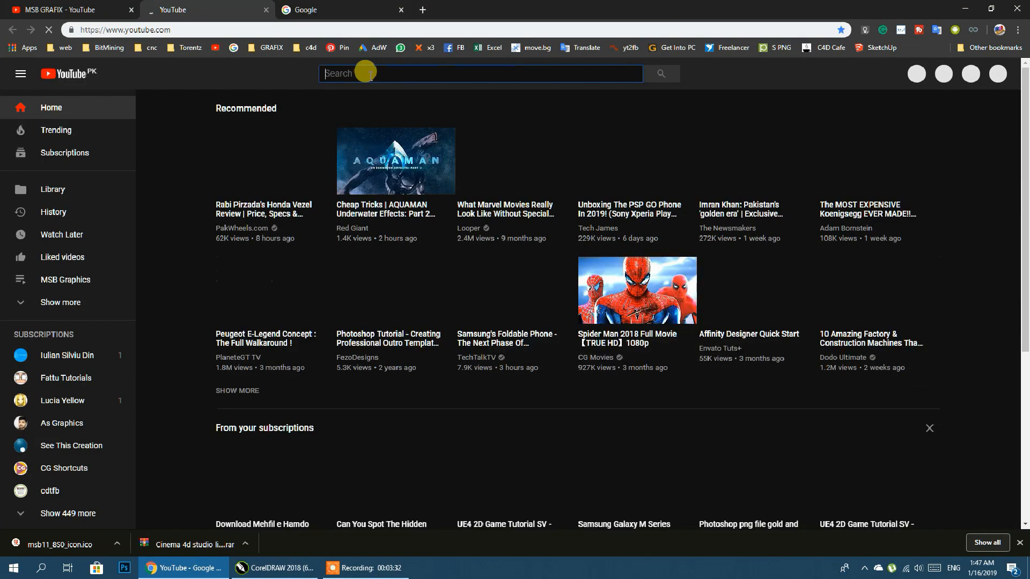
{"action": "left_click", "coordinate": [365, 72]}
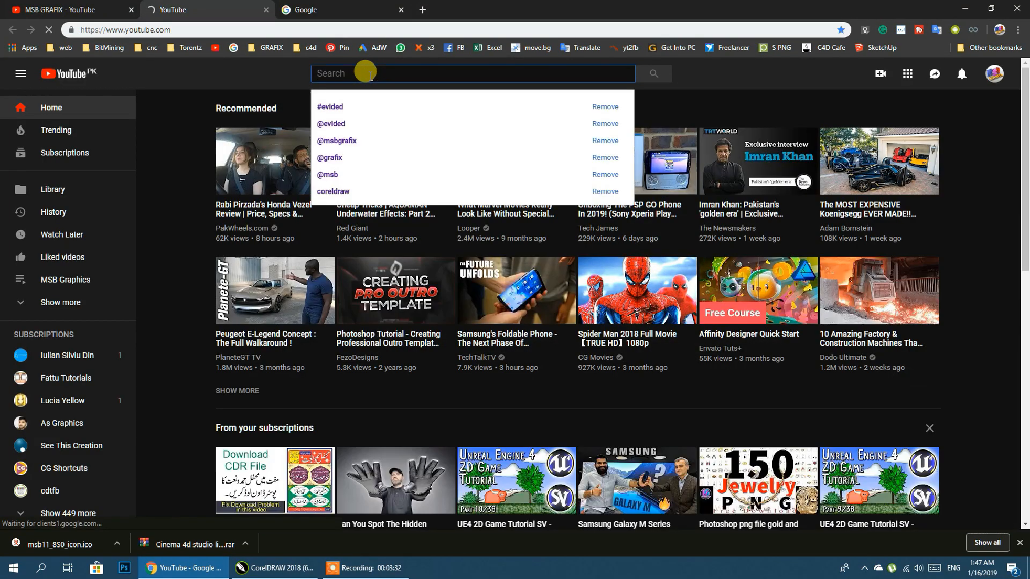
{"action": "type", "text": "@"}
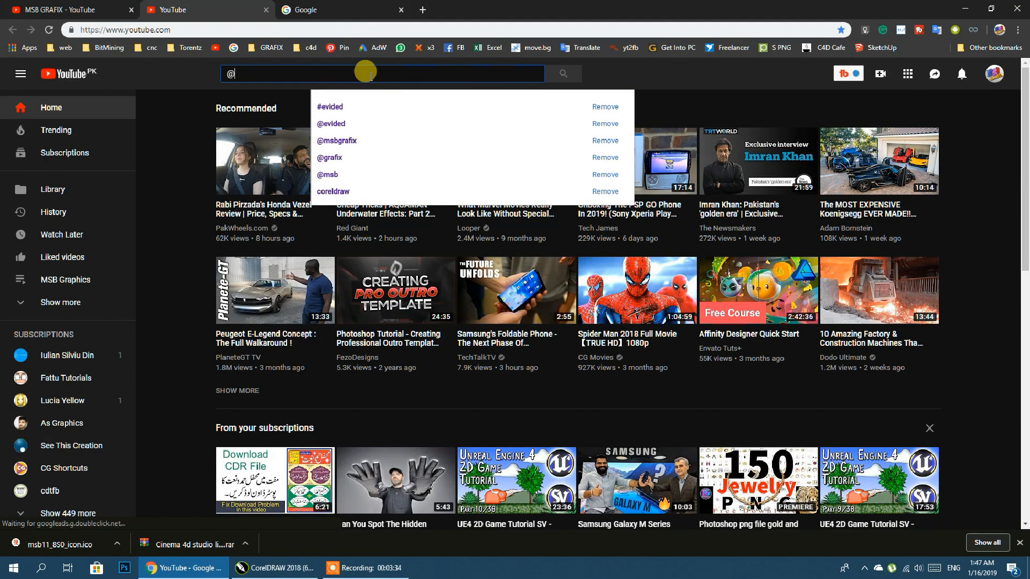
{"action": "key", "text": "BackSpace"}
{"action": "type", "text": "#"}
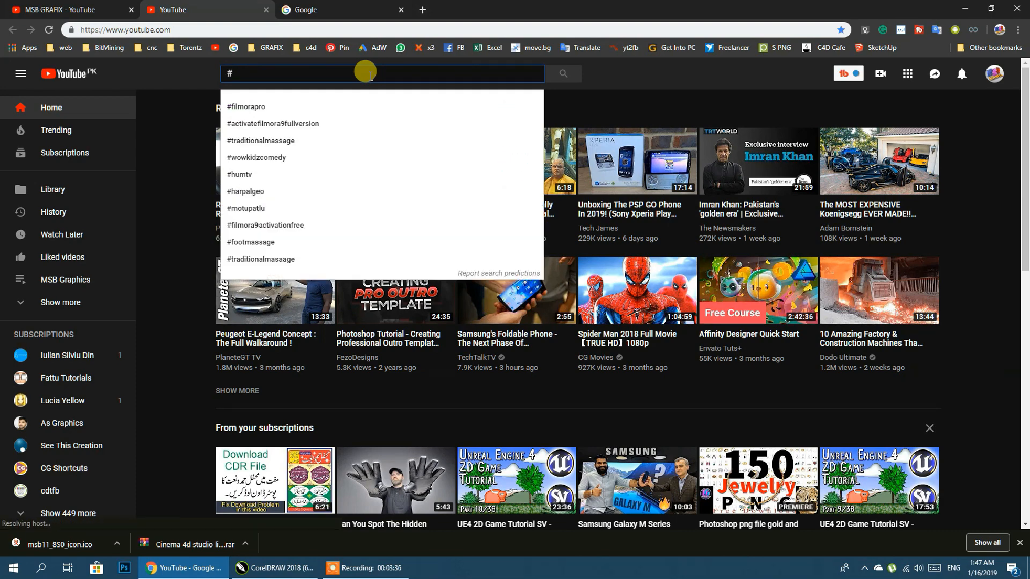
{"action": "type", "text": "sb"}
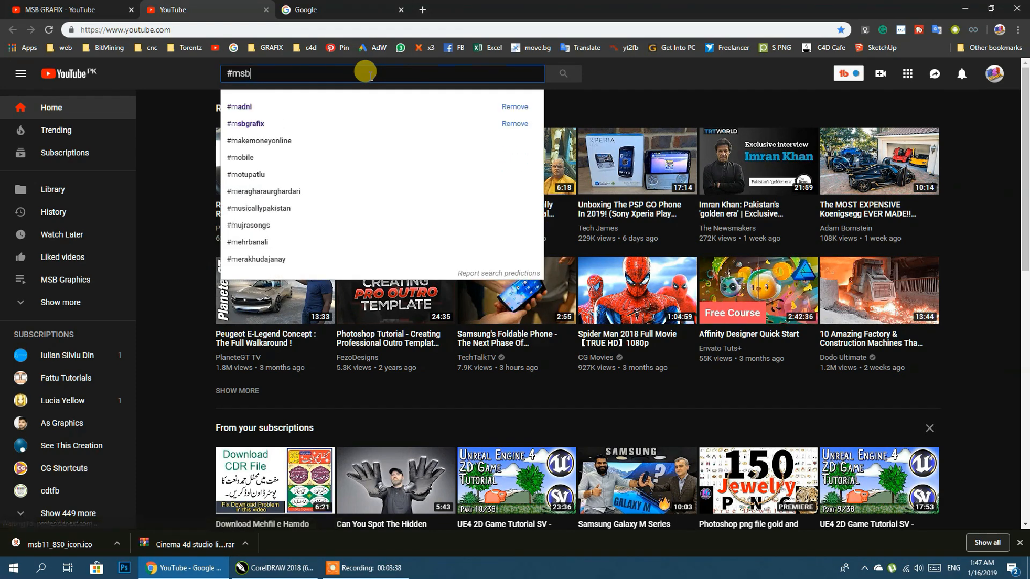
{"action": "key", "text": "Down"}
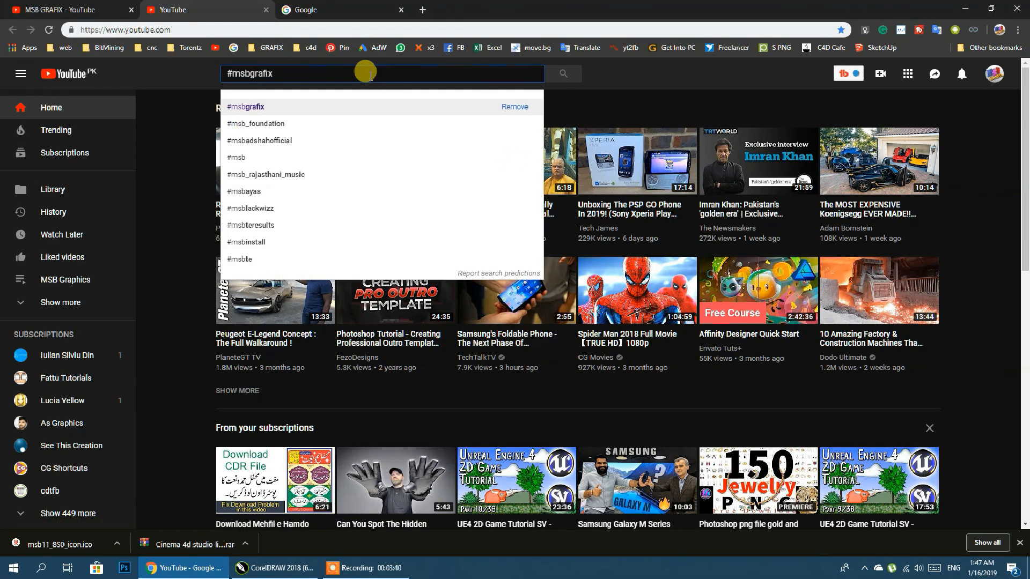
{"action": "key", "text": "Return"}
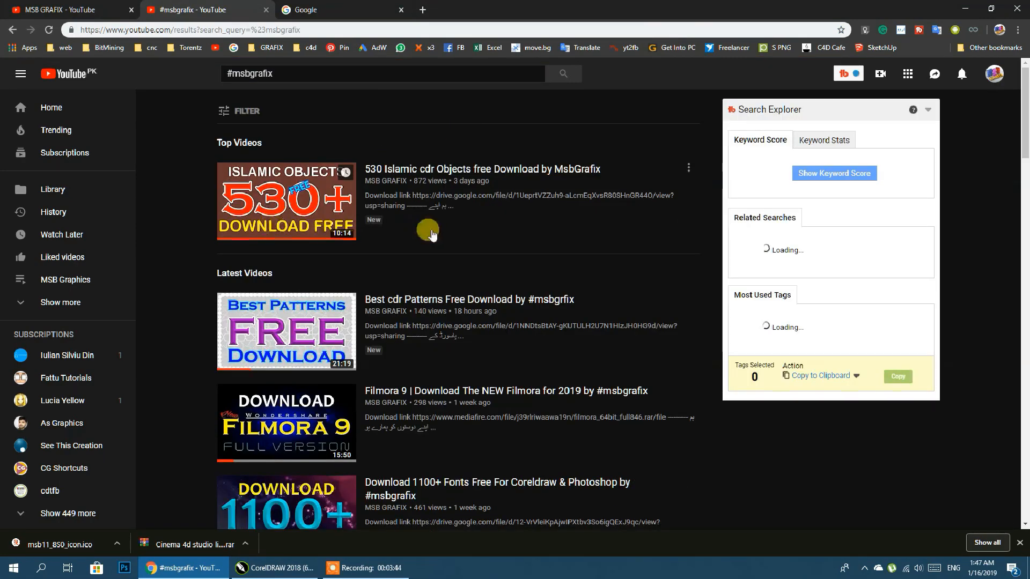
- Look through the #msbgrafix search results and open the video "530 Islamic cdr Objects free Download by MsbGrafix"
{"action": "scroll", "coordinate": [433, 234], "scroll_direction": "down", "scroll_amount": 7}
{"action": "scroll", "coordinate": [427, 229], "scroll_direction": "up", "scroll_amount": 7}
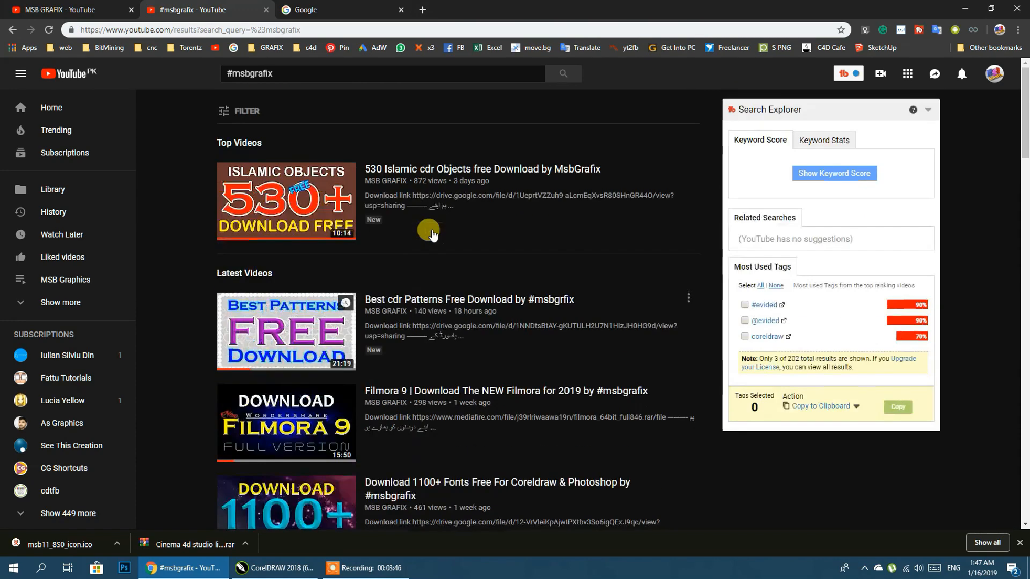
{"action": "left_click", "coordinate": [420, 171]}
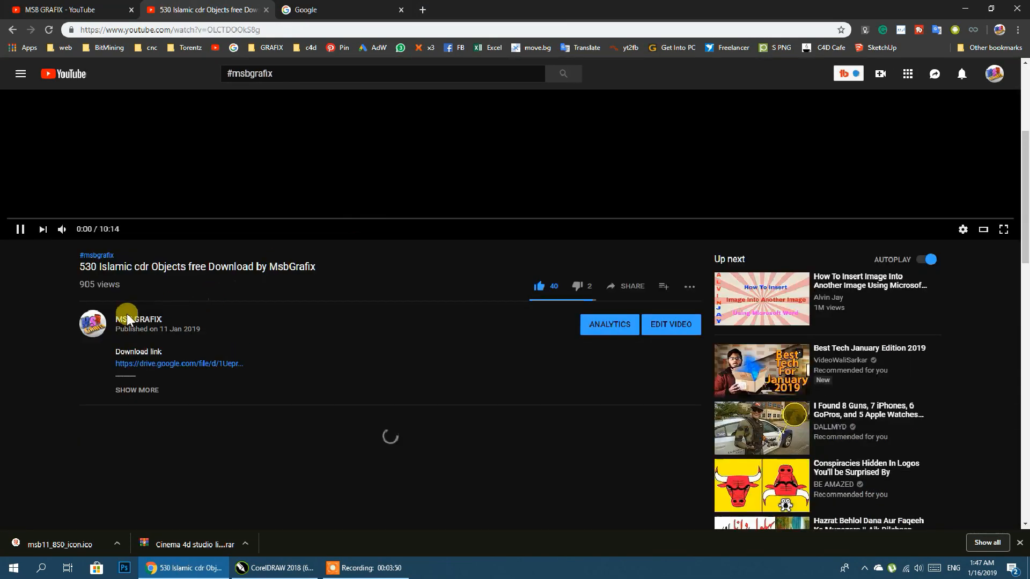
- Open the MSB GRAFIX channel page from the video and pause its featured video
{"action": "left_click", "coordinate": [93, 328]}
{"action": "left_click", "coordinate": [143, 320]}
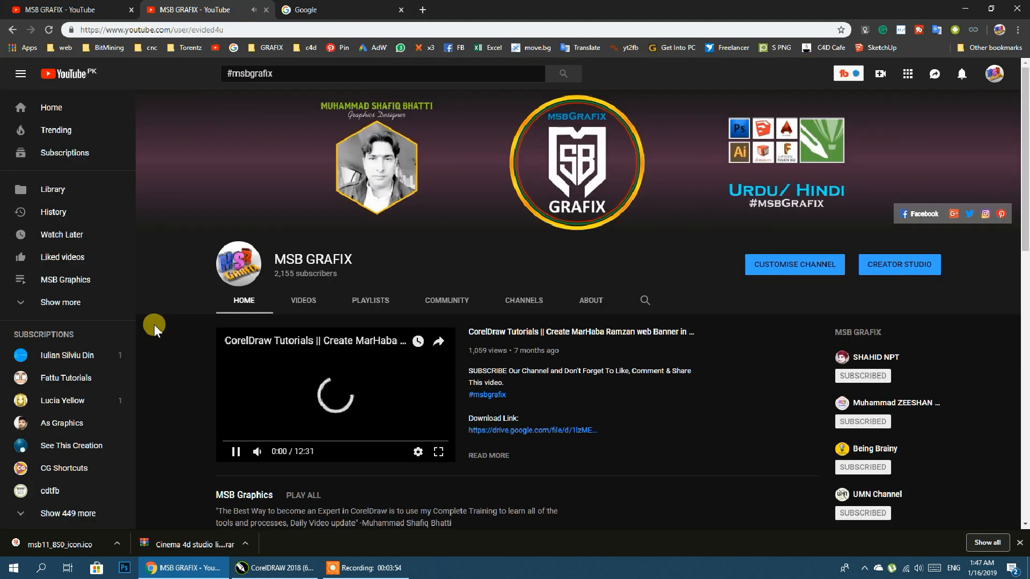
{"action": "left_click", "coordinate": [235, 451]}
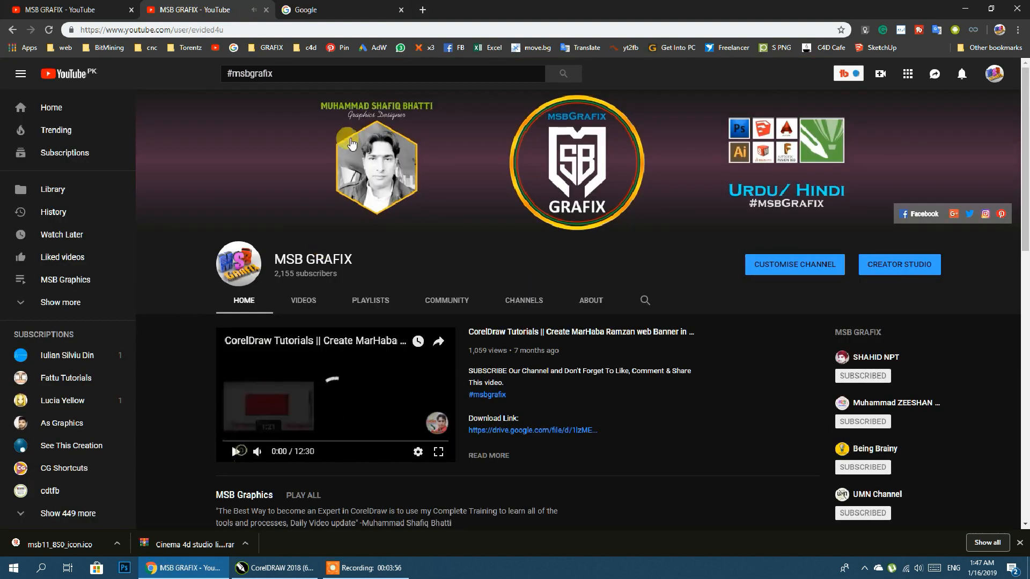
- Search Google for #msbgrafix in the already open Google tab and open the MSB GRAFIX YouTube channel from the results
{"action": "left_click", "coordinate": [330, 9]}
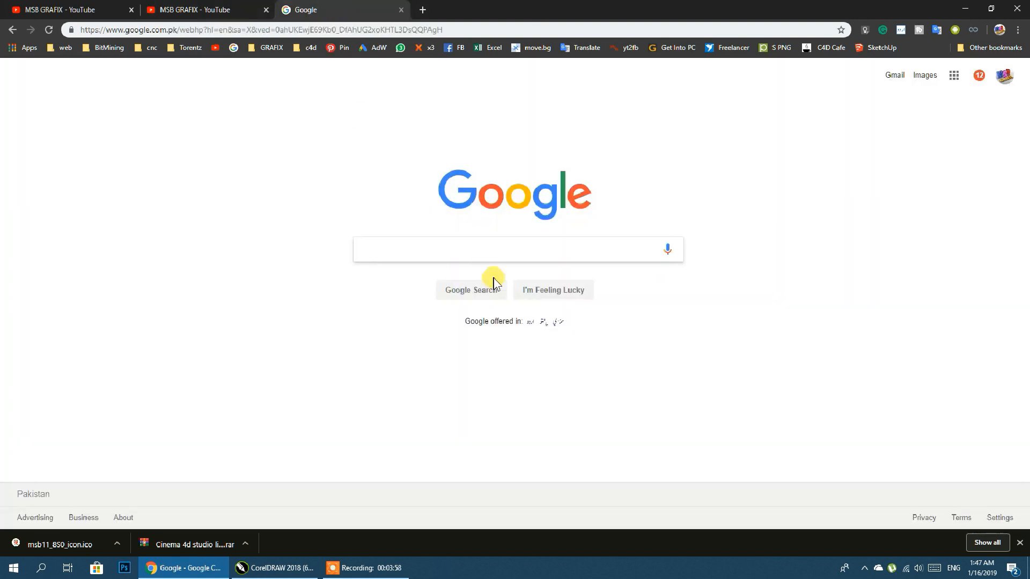
{"action": "type", "text": "#"}
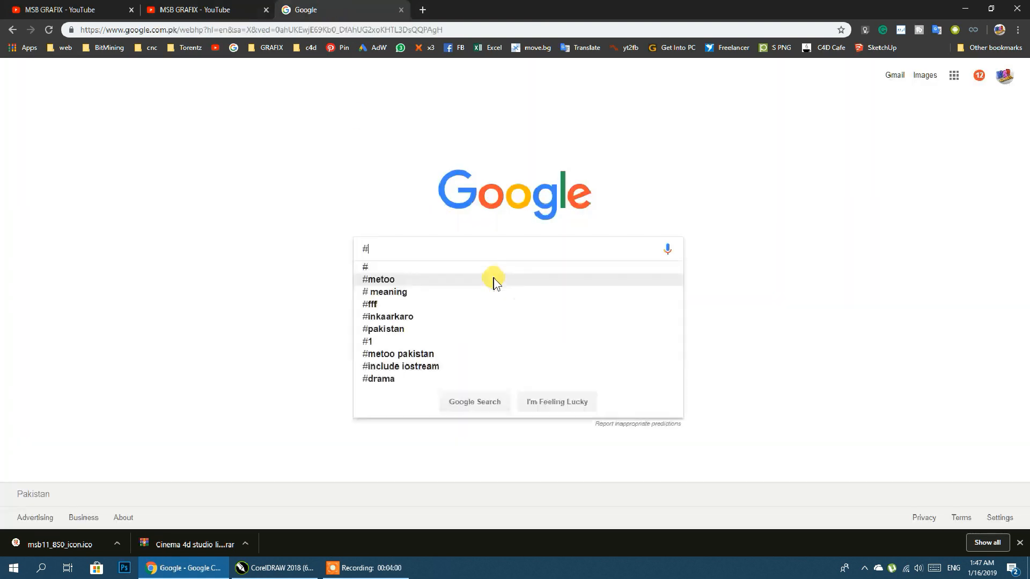
{"action": "type", "text": "ms"}
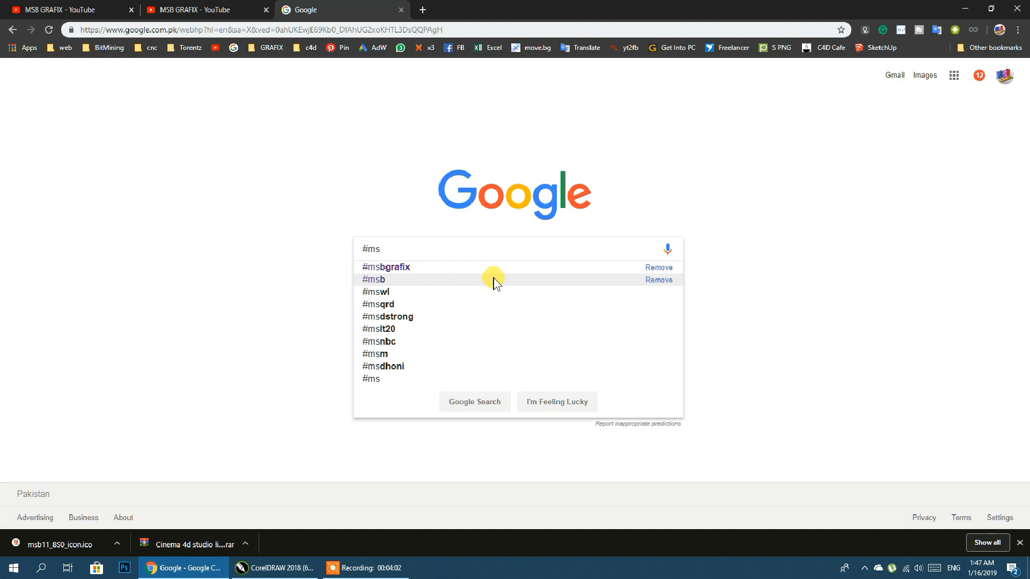
{"action": "type", "text": "bgrafix"}
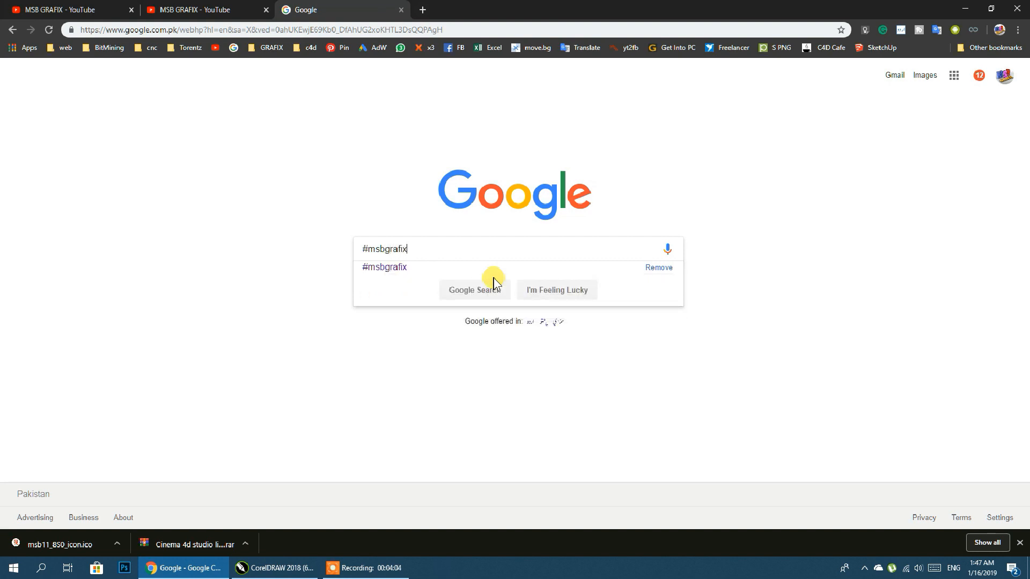
{"action": "left_click", "coordinate": [493, 285]}
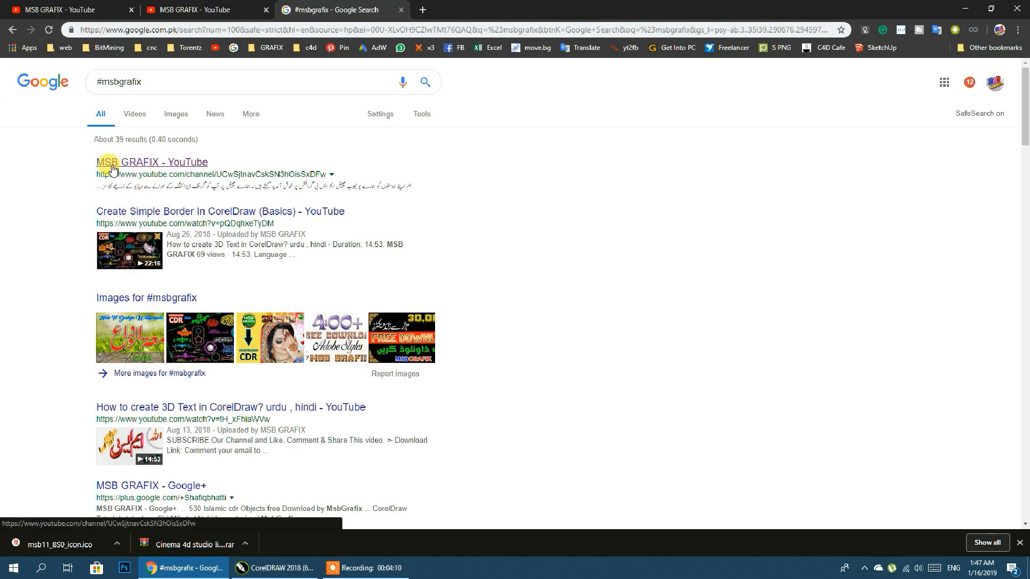
{"action": "left_click", "coordinate": [193, 166]}
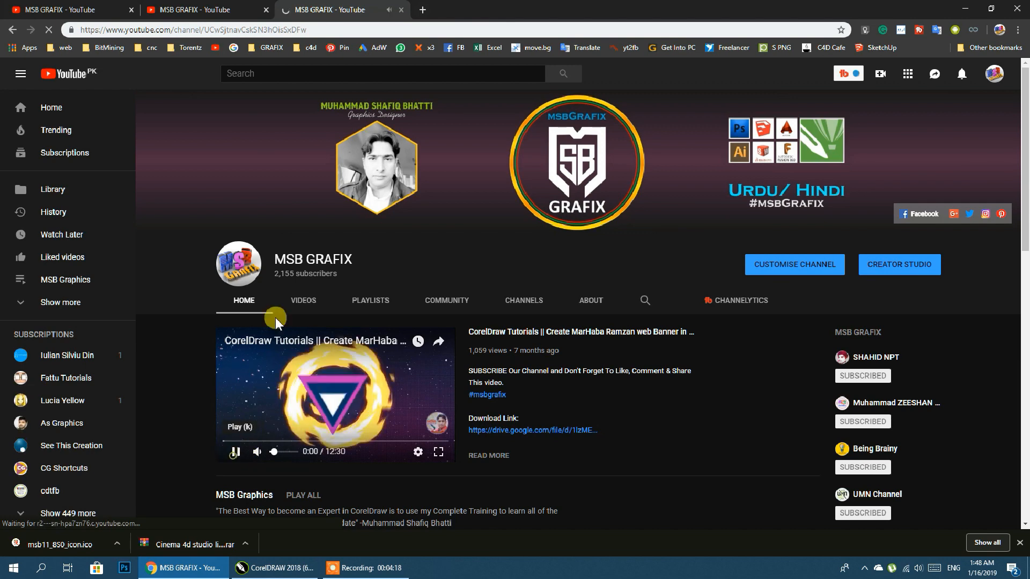
- Close the two extra MSB GRAFIX channel tabs and return to the CorelDRAW drawing
{"action": "middle_click", "coordinate": [334, 8]}
{"action": "middle_click", "coordinate": [169, 8]}
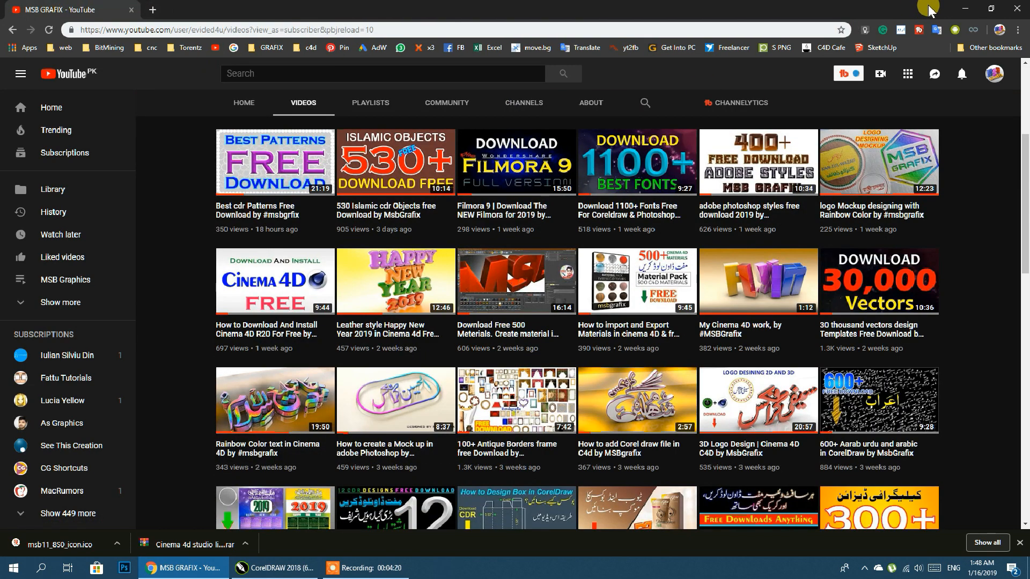
{"action": "left_click", "coordinate": [965, 8]}
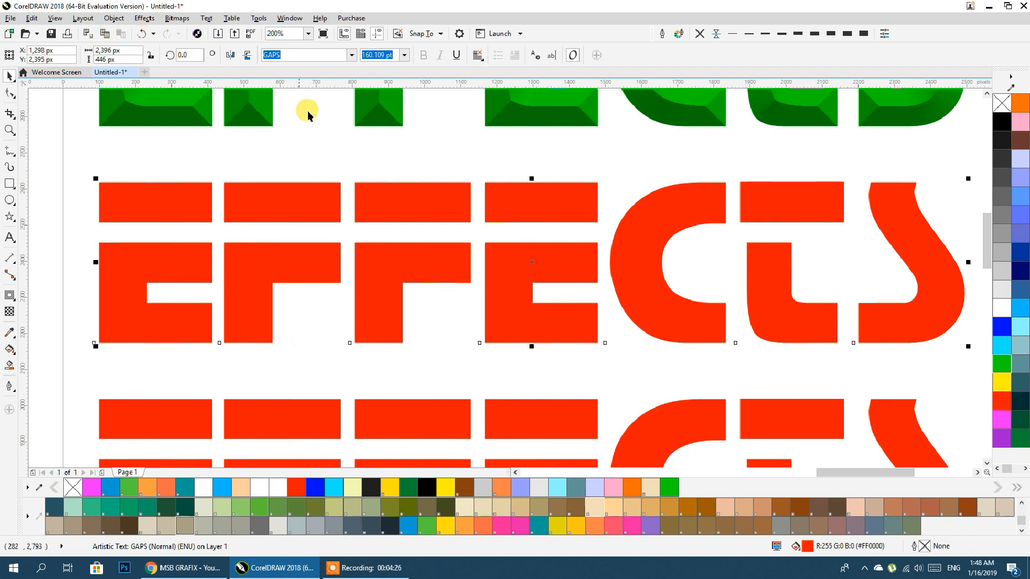
- Convert the red second-row EFFECTS text to a 200 dpi RGB bitmap with transparent background and open it in Corel PHOTO-PAINT
{"action": "left_click", "coordinate": [177, 21]}
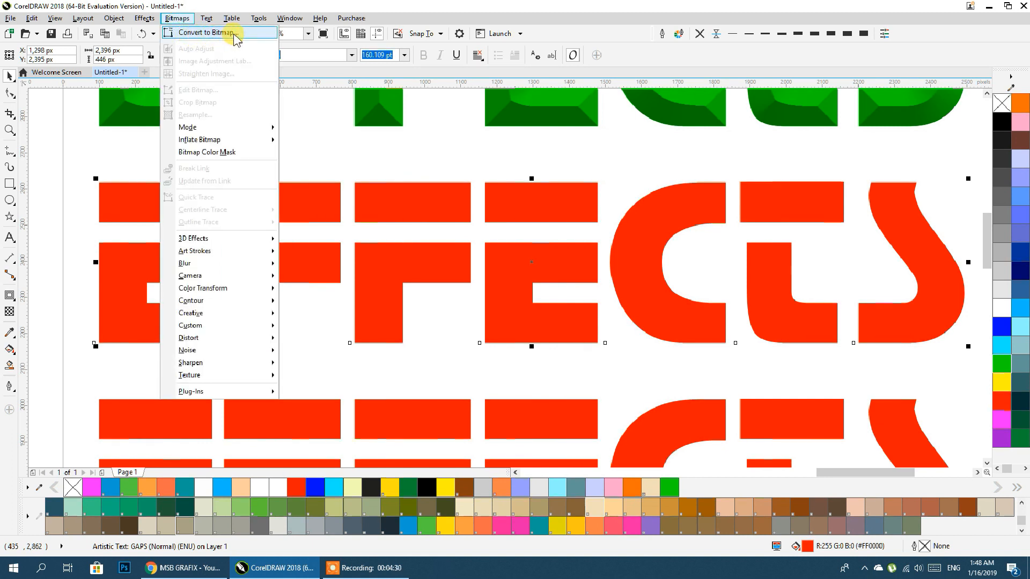
{"action": "left_click", "coordinate": [203, 33]}
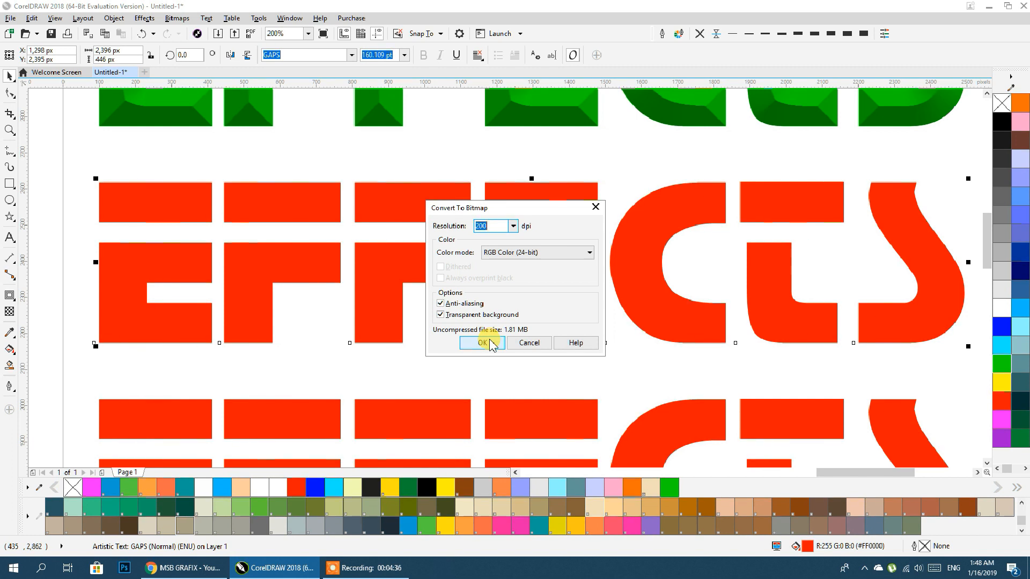
{"action": "left_click", "coordinate": [482, 343]}
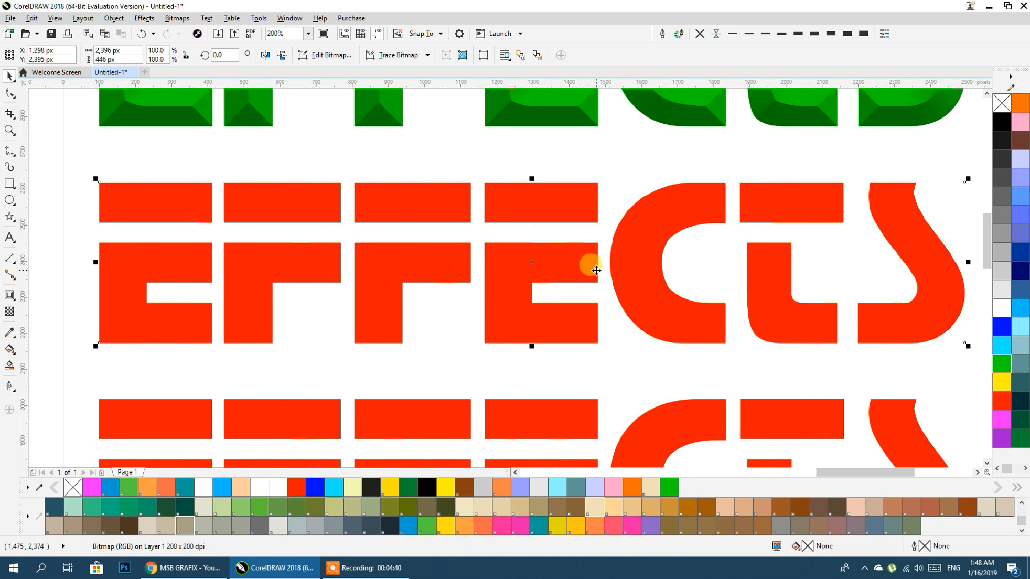
{"action": "left_click", "coordinate": [331, 58]}
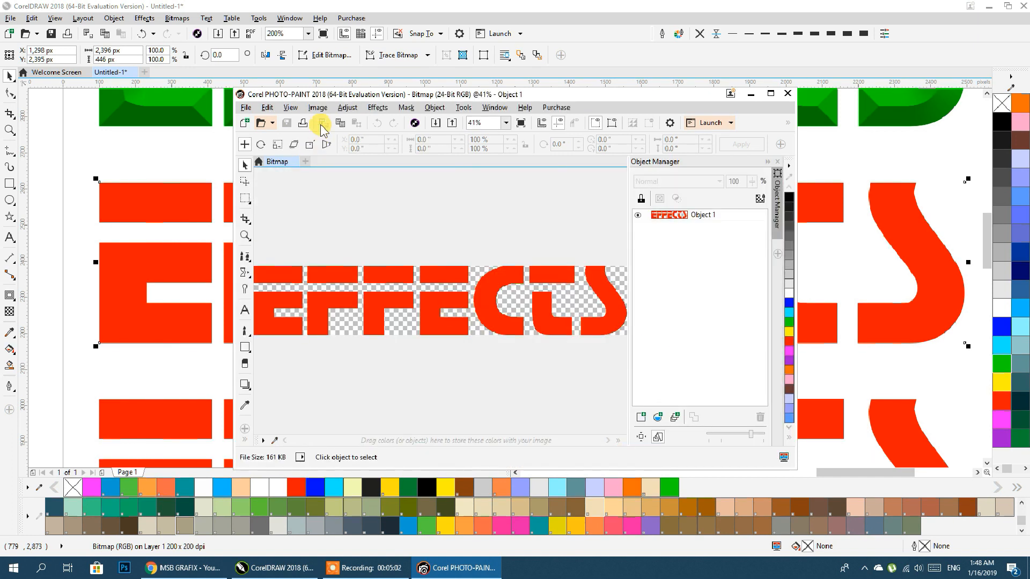
- Apply the Plastic texture effect to the red bitmap with highlight 97, depth 6, smoothness 94 and white light from 315
{"action": "left_click", "coordinate": [377, 107]}
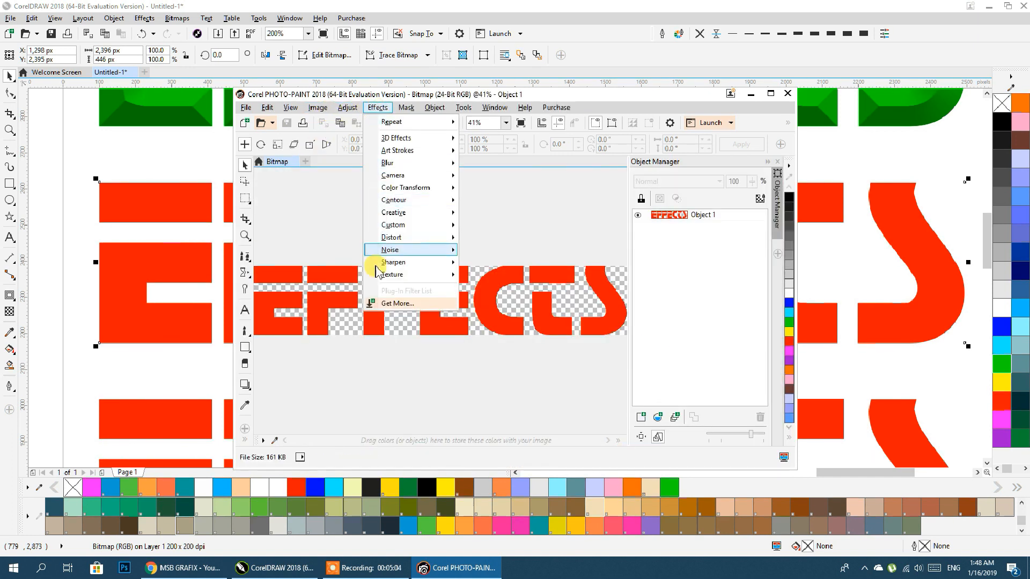
{"action": "mouse_move", "coordinate": [424, 275]}
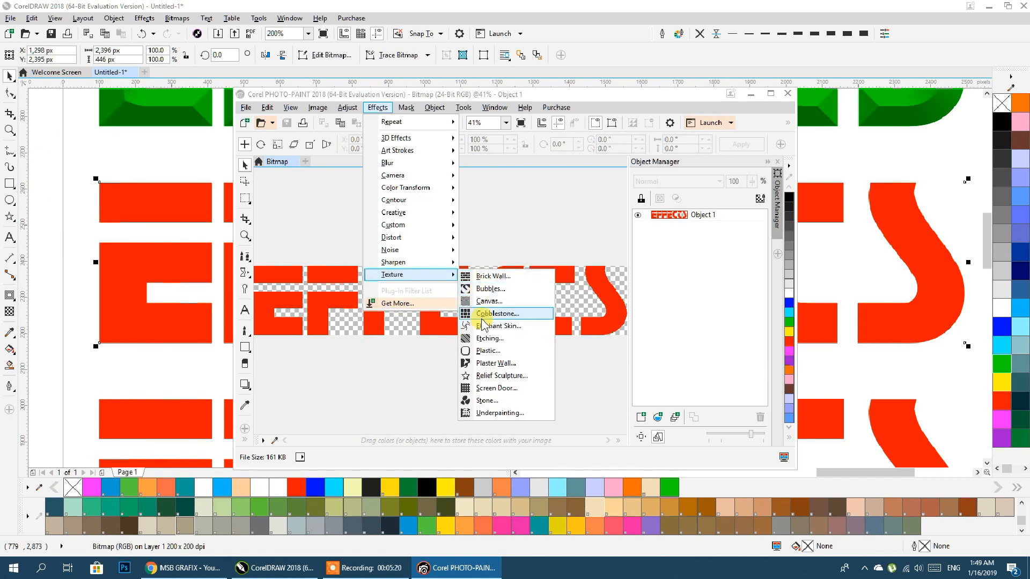
{"action": "left_click", "coordinate": [486, 352]}
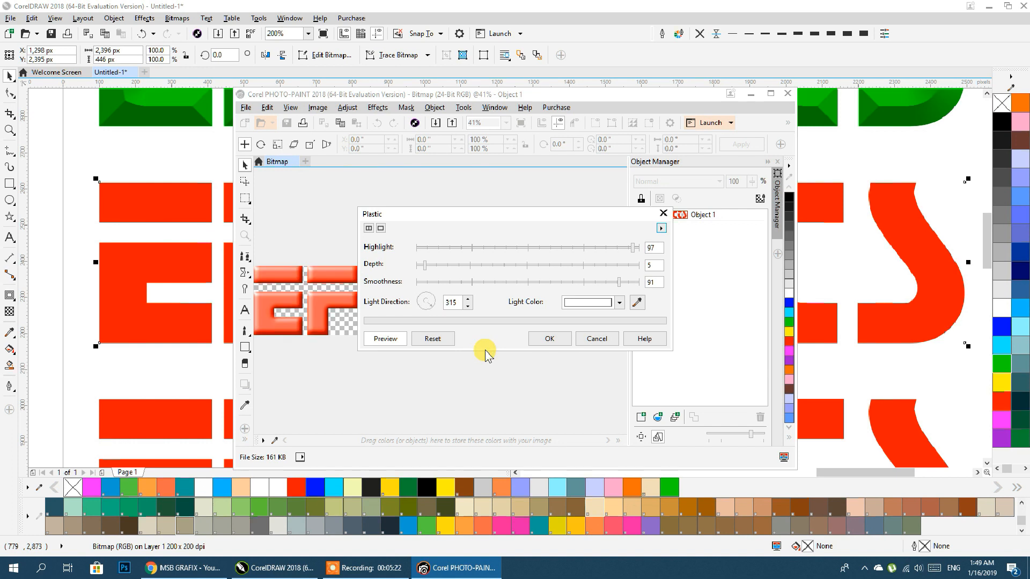
{"action": "left_click_drag", "start_coordinate": [486, 194], "coordinate": [818, 113]}
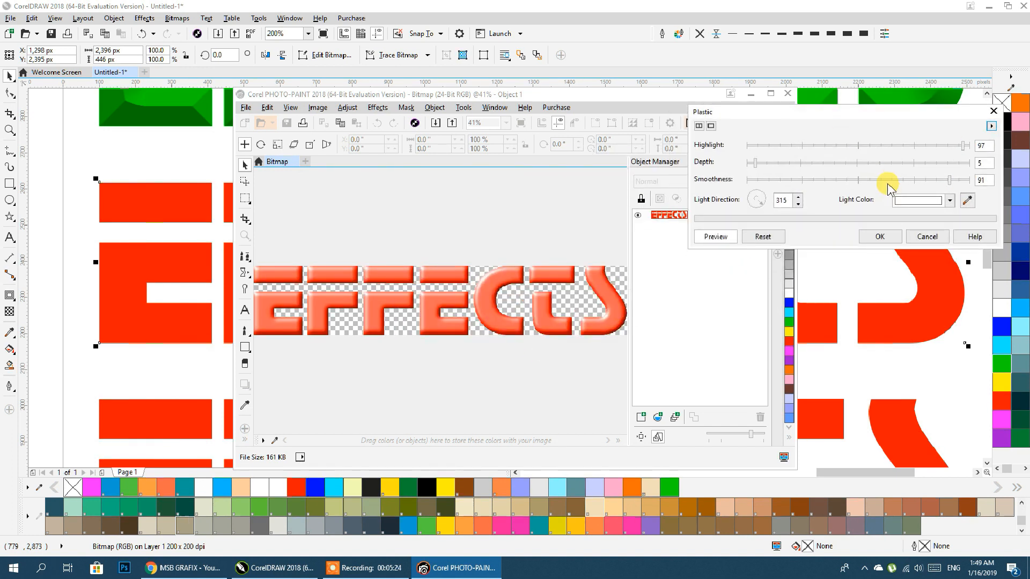
{"action": "left_click", "coordinate": [957, 182]}
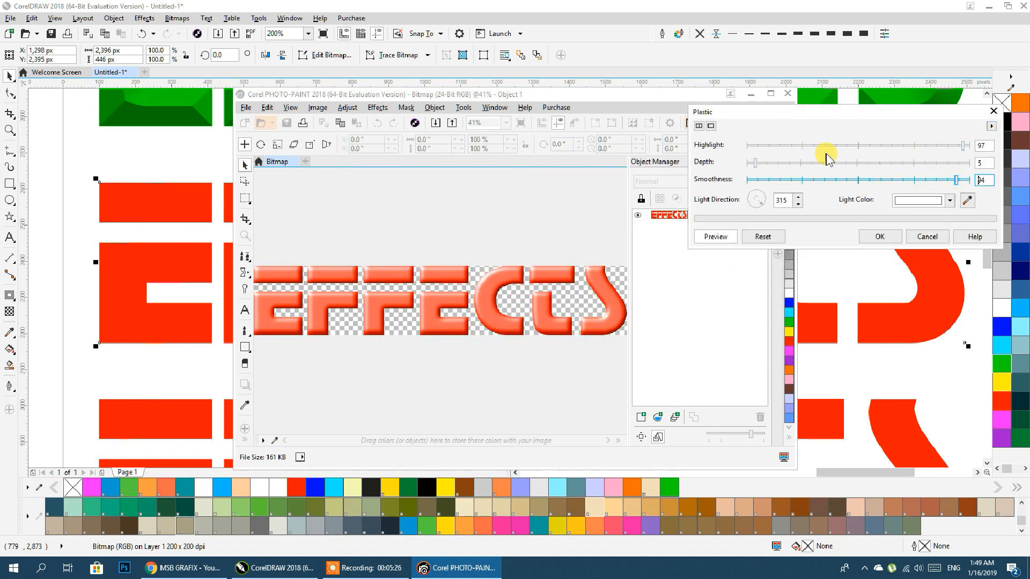
{"action": "left_click", "coordinate": [753, 163]}
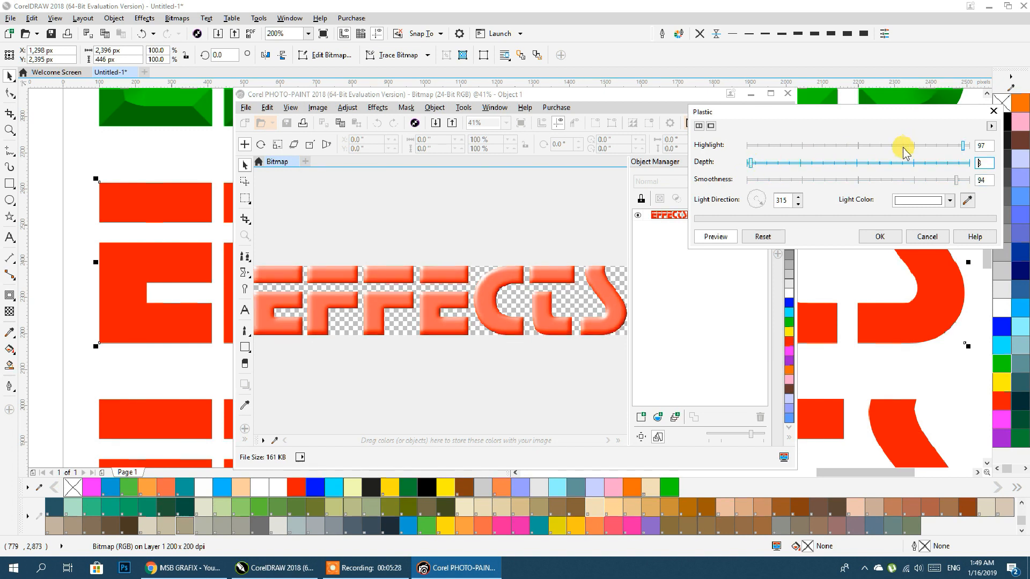
{"action": "mouse_move", "coordinate": [753, 163]}
{"action": "left_mouse_down"}
{"action": "mouse_move", "coordinate": [764, 168]}
{"action": "mouse_move", "coordinate": [757, 164]}
{"action": "left_mouse_up"}
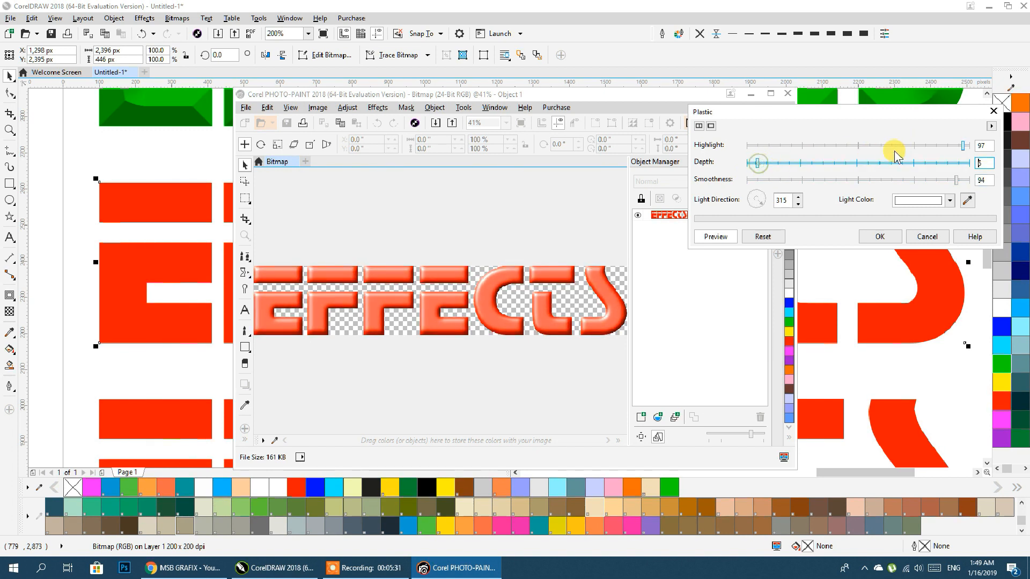
{"action": "left_click", "coordinate": [964, 147]}
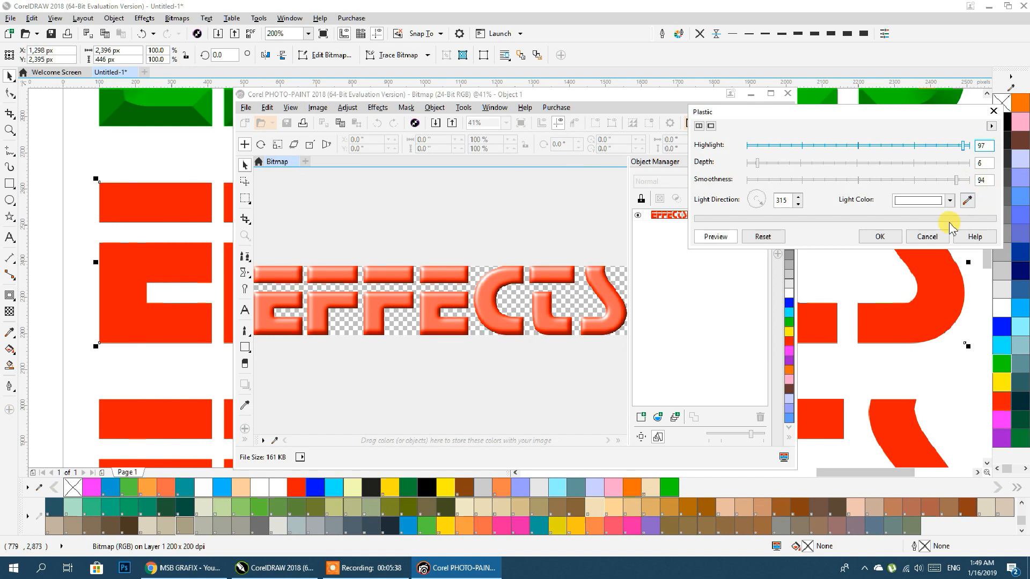
{"action": "left_click", "coordinate": [879, 237]}
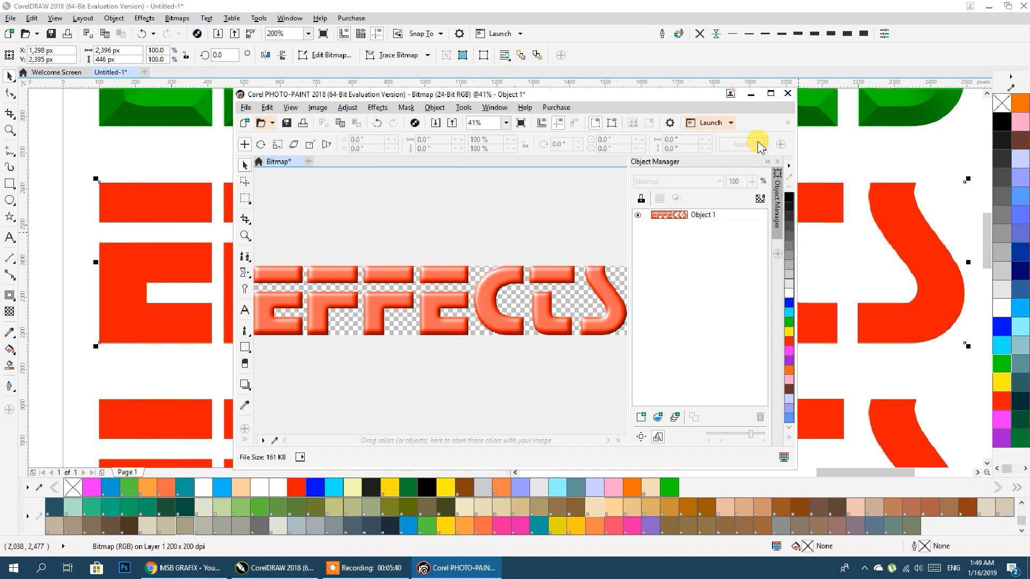
- Save the plastic-textured bitmap back to the drawing and close Corel PHOTO-PAINT
{"action": "left_click", "coordinate": [287, 124]}
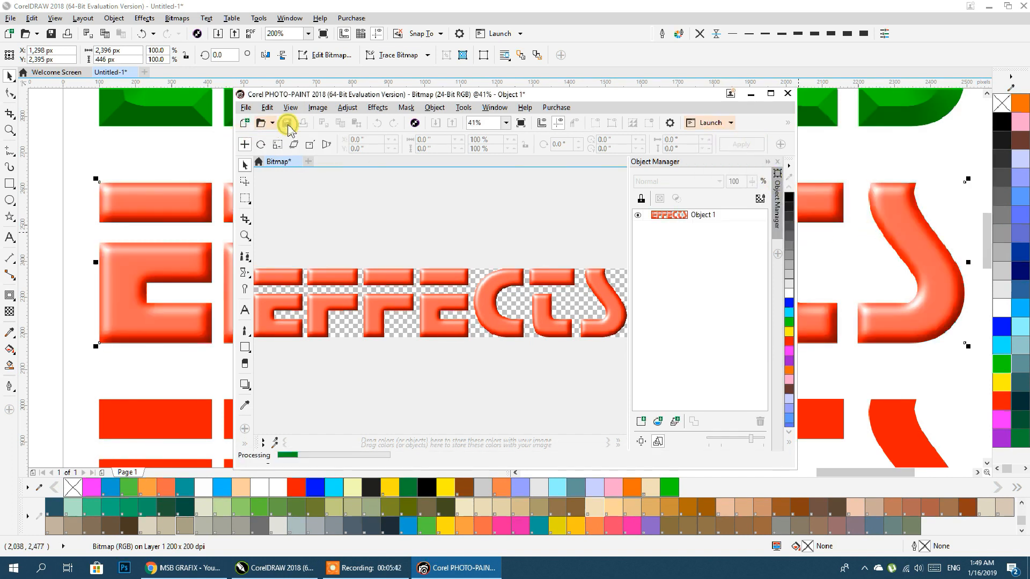
{"action": "left_click", "coordinate": [786, 96]}
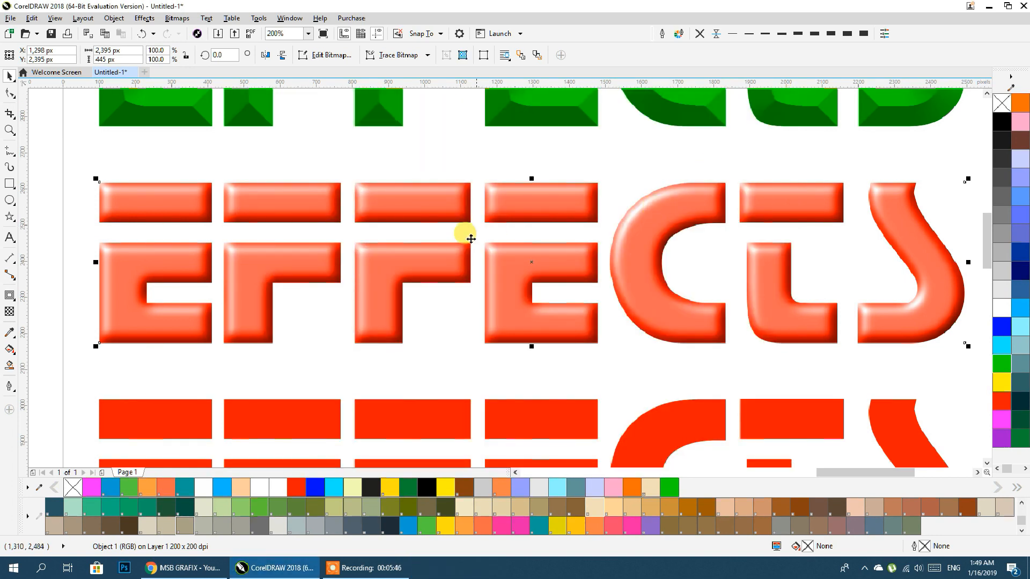
{"action": "scroll", "coordinate": [573, 227], "scroll_direction": "down", "scroll_amount": 2}
{"action": "scroll", "coordinate": [590, 272], "scroll_direction": "down", "scroll_amount": 1}
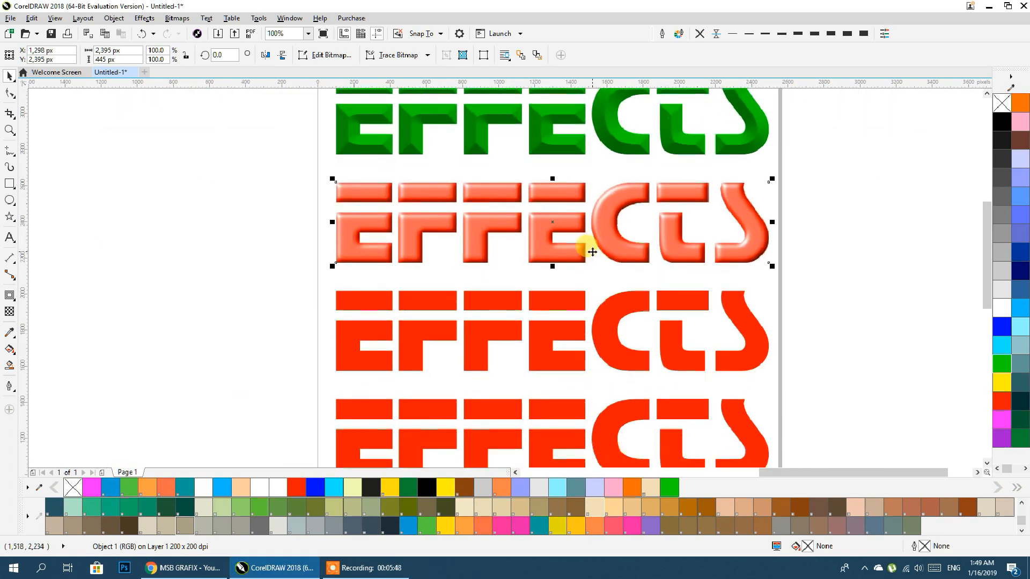
{"action": "scroll", "coordinate": [571, 350], "scroll_direction": "up", "scroll_amount": 4}
{"action": "scroll", "coordinate": [573, 364], "scroll_direction": "down", "scroll_amount": 4}
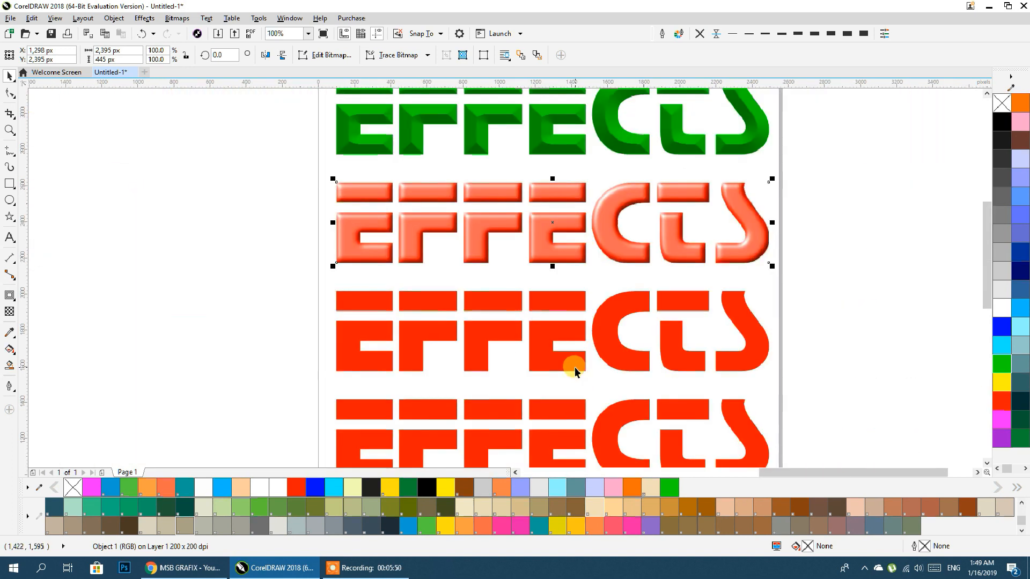
- Select the third and fourth rows of EFFECTS text and fill them with magenta
{"action": "left_click", "coordinate": [568, 356]}
{"action": "scroll", "coordinate": [573, 352], "scroll_direction": "down", "scroll_amount": 2}
{"action": "left_click_drag", "start_coordinate": [696, 209], "coordinate": [425, 356]}
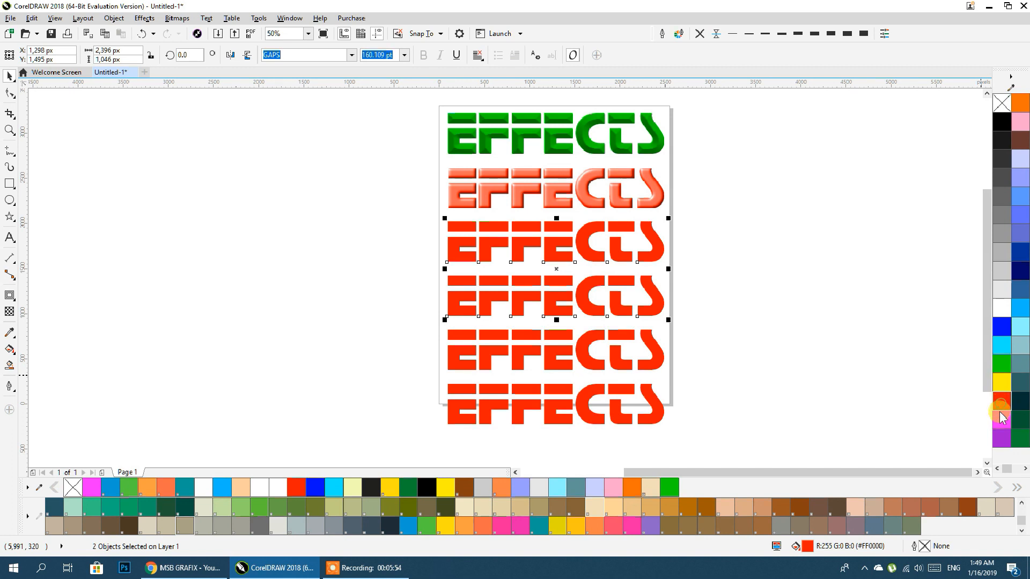
{"action": "left_click", "coordinate": [1002, 420]}
- Convert the magenta third-row EFFECTS text to a 200 dpi RGB Color (24-bit) bitmap with anti-aliasing and transparent background
{"action": "left_click", "coordinate": [540, 237]}
{"action": "scroll", "coordinate": [540, 236], "scroll_direction": "up", "scroll_amount": 4}
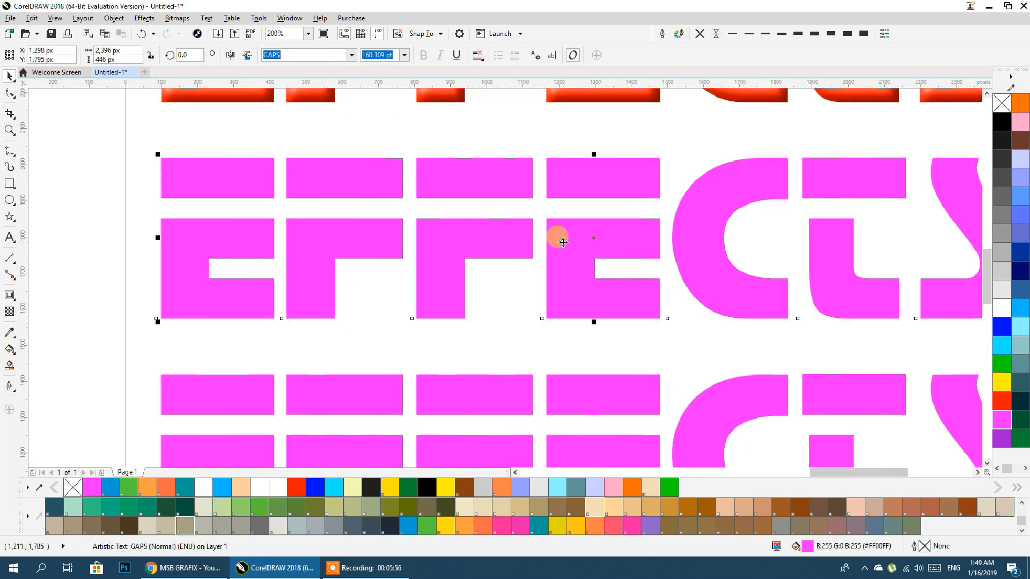
{"action": "left_click_drag", "start_coordinate": [529, 244], "coordinate": [454, 284]}
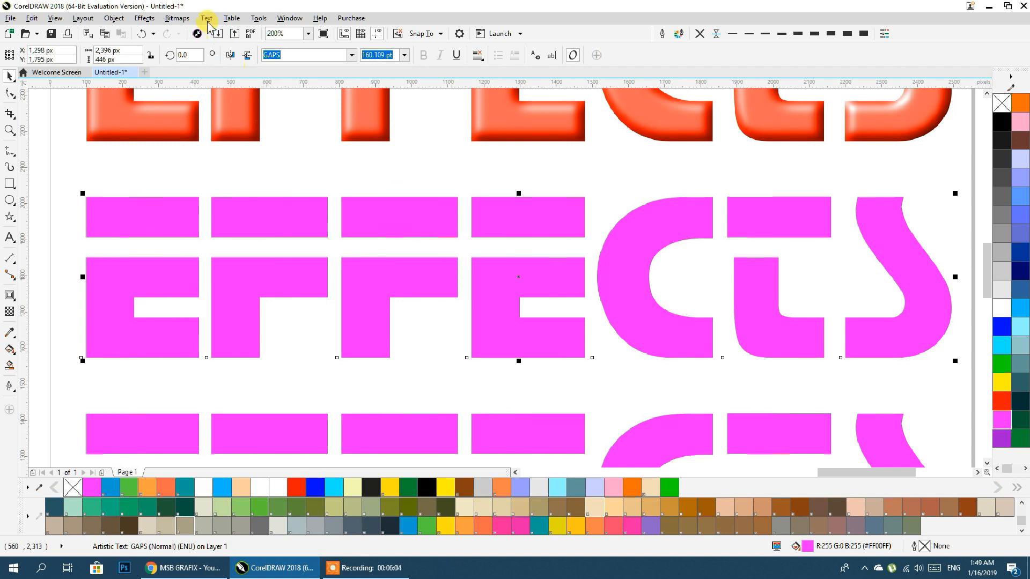
{"action": "left_click", "coordinate": [178, 19]}
{"action": "left_click", "coordinate": [208, 33]}
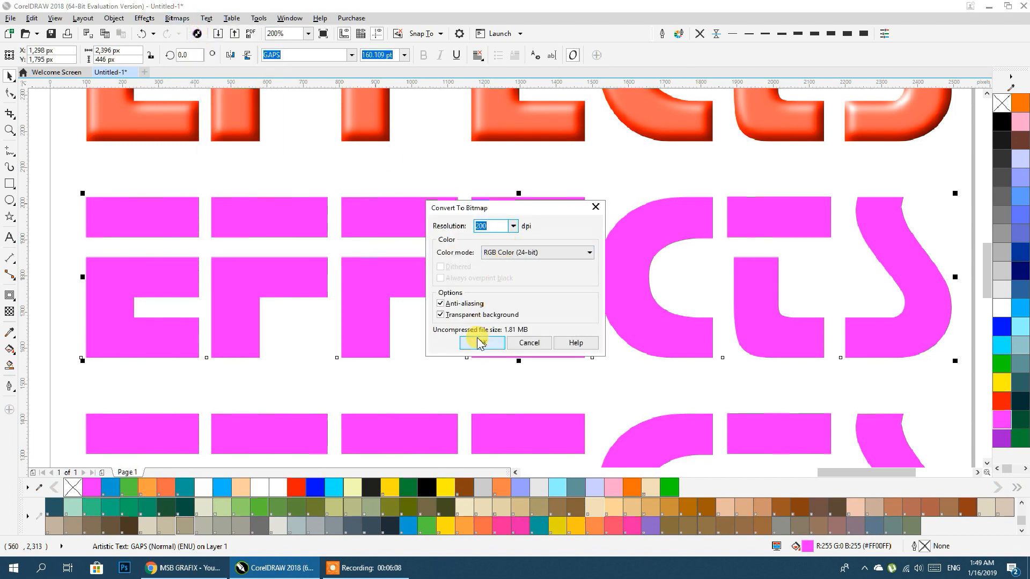
{"action": "left_click", "coordinate": [502, 256]}
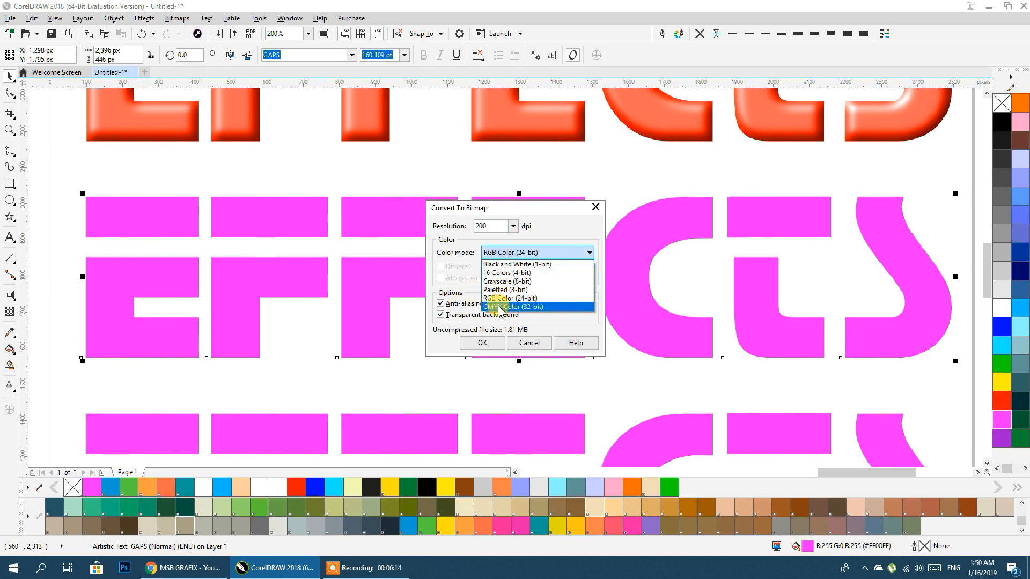
{"action": "left_click", "coordinate": [563, 222]}
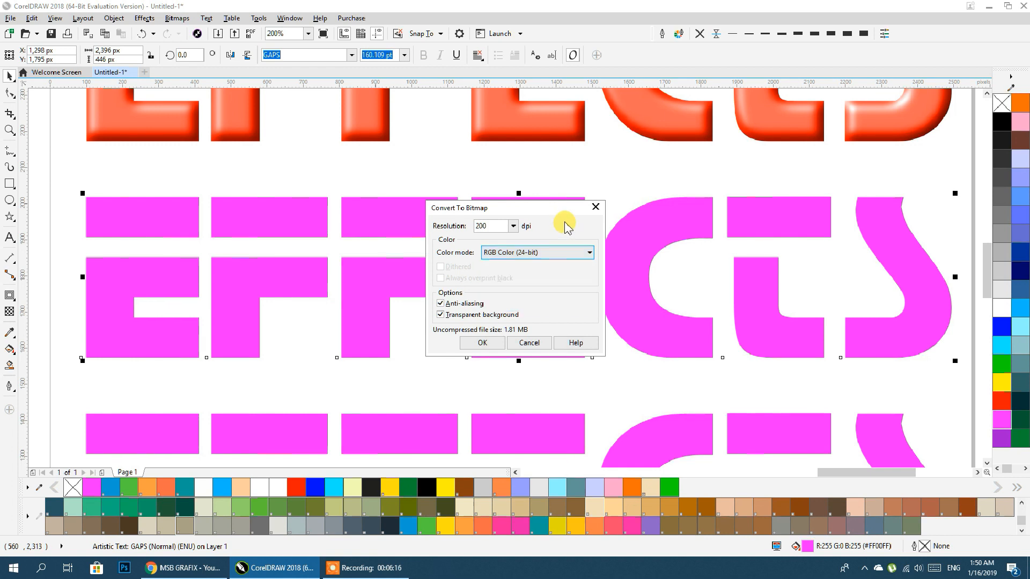
{"action": "left_click", "coordinate": [485, 344]}
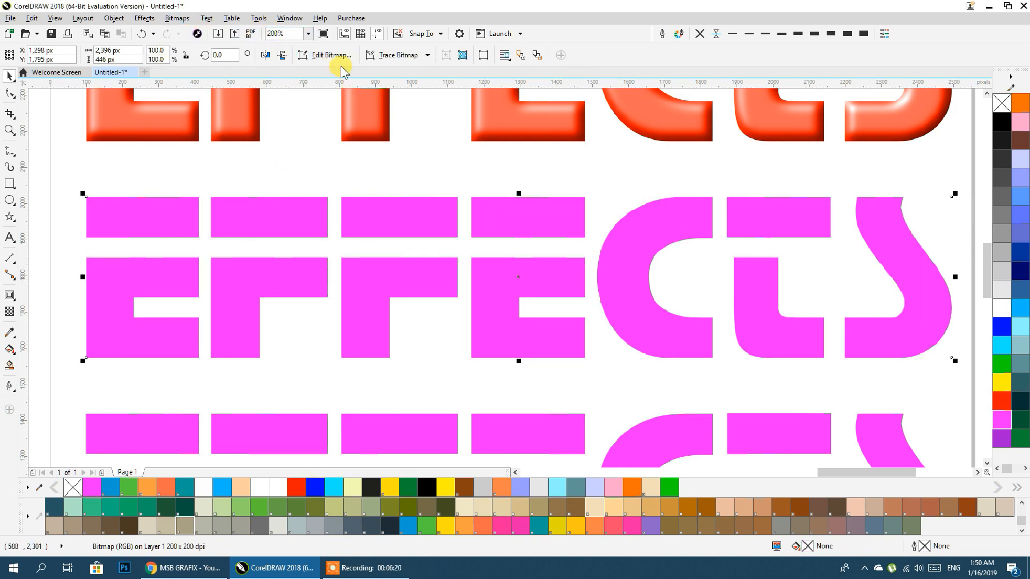
- Apply the Plastic texture effect to the magenta third-row bitmap with highlight 97, depth 6, smoothness 94 and white light from 315
{"action": "left_click", "coordinate": [175, 19]}
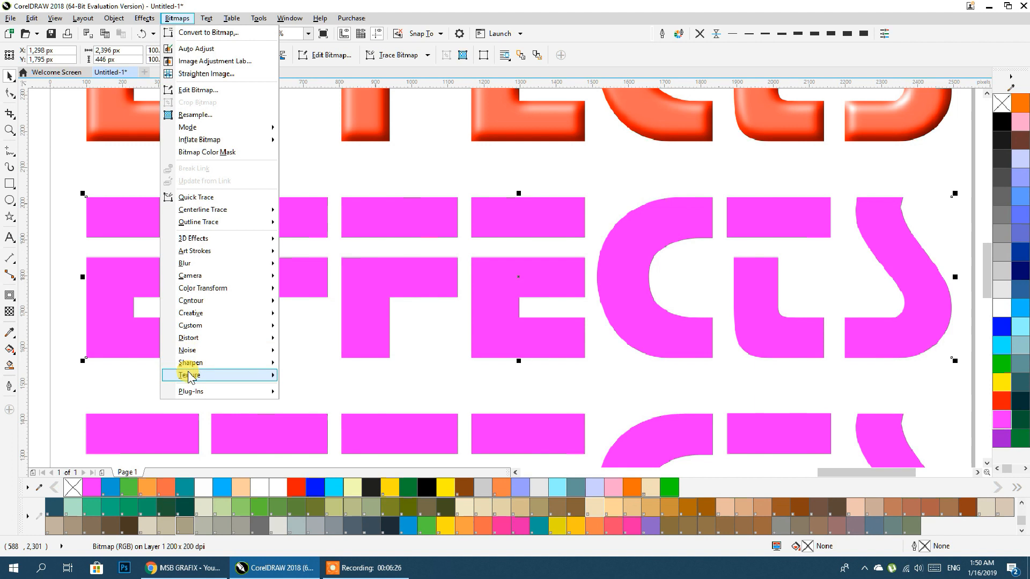
{"action": "mouse_move", "coordinate": [221, 375]}
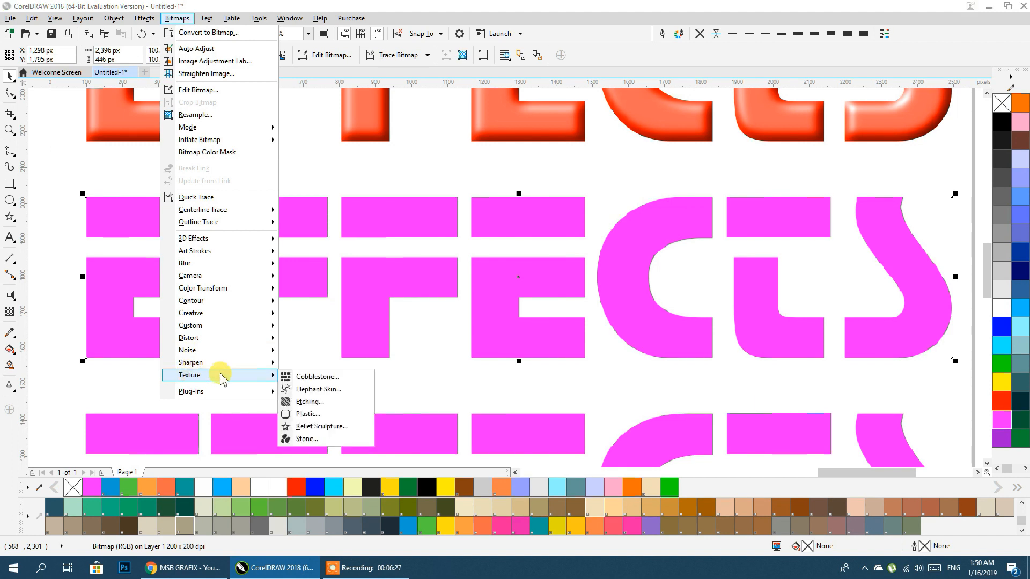
{"action": "left_click", "coordinate": [325, 415]}
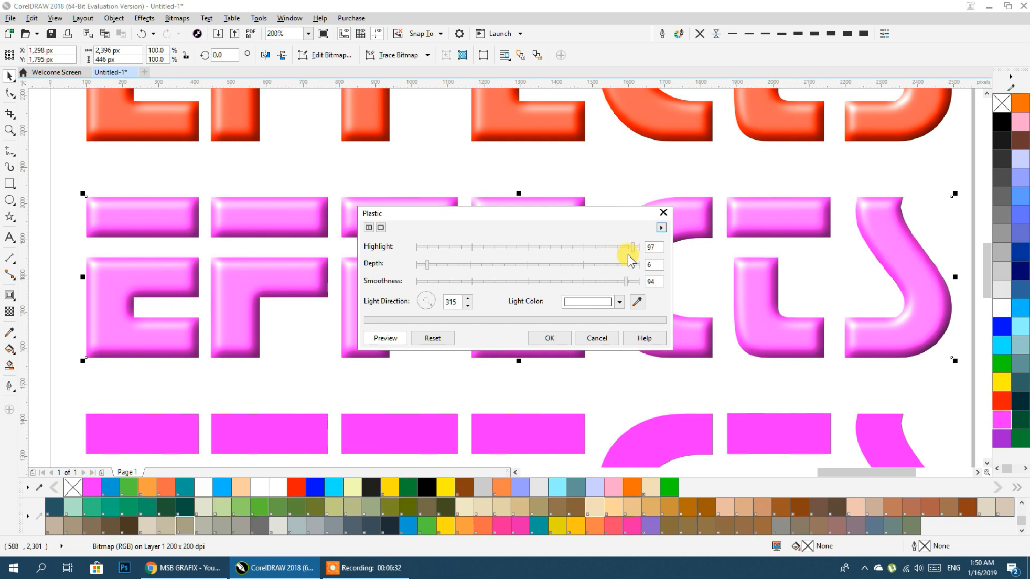
{"action": "double_click", "coordinate": [648, 250]}
{"action": "left_click", "coordinate": [655, 283]}
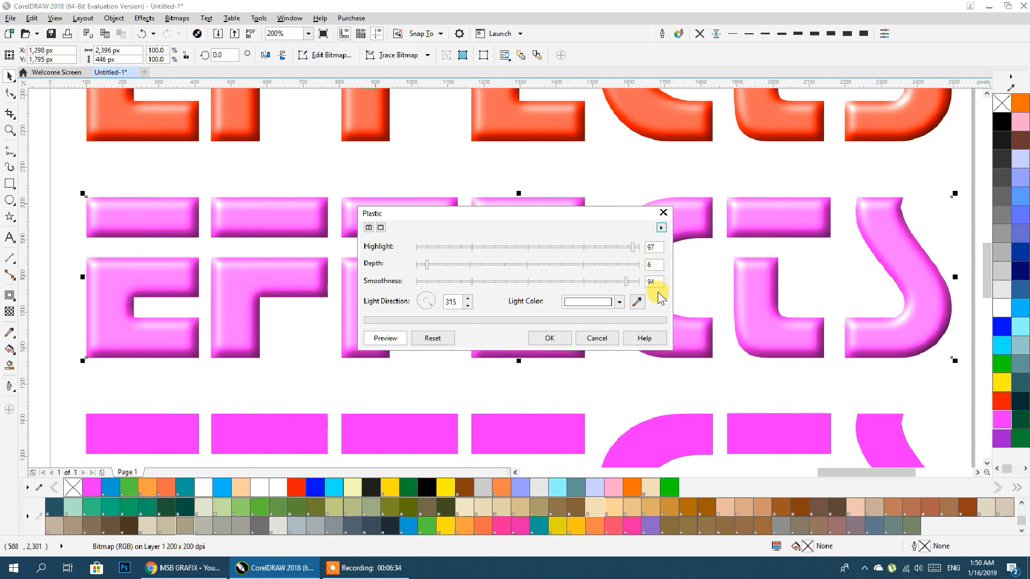
{"action": "double_click", "coordinate": [650, 249]}
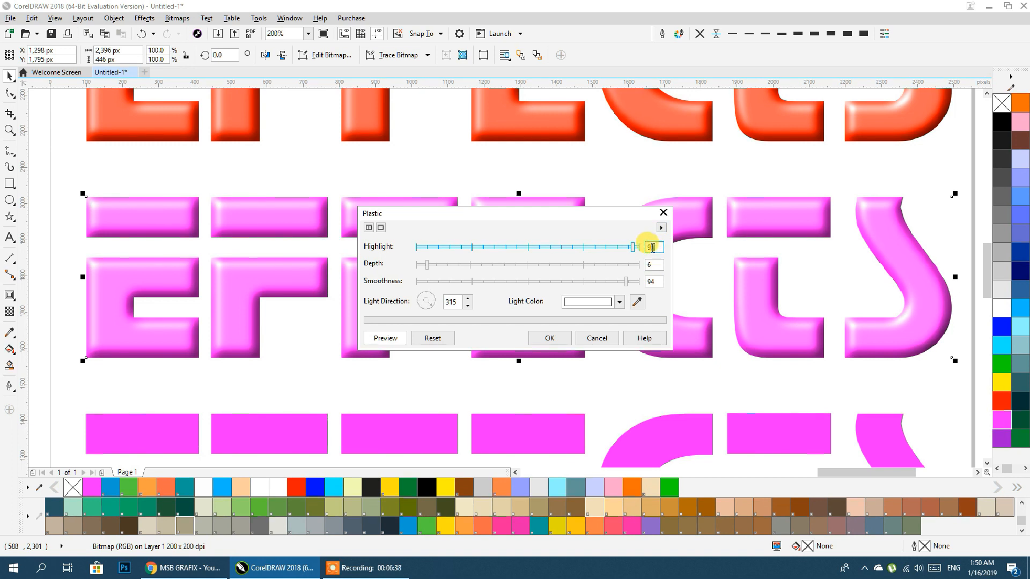
{"action": "left_click", "coordinate": [655, 282]}
{"action": "left_click", "coordinate": [548, 338]}
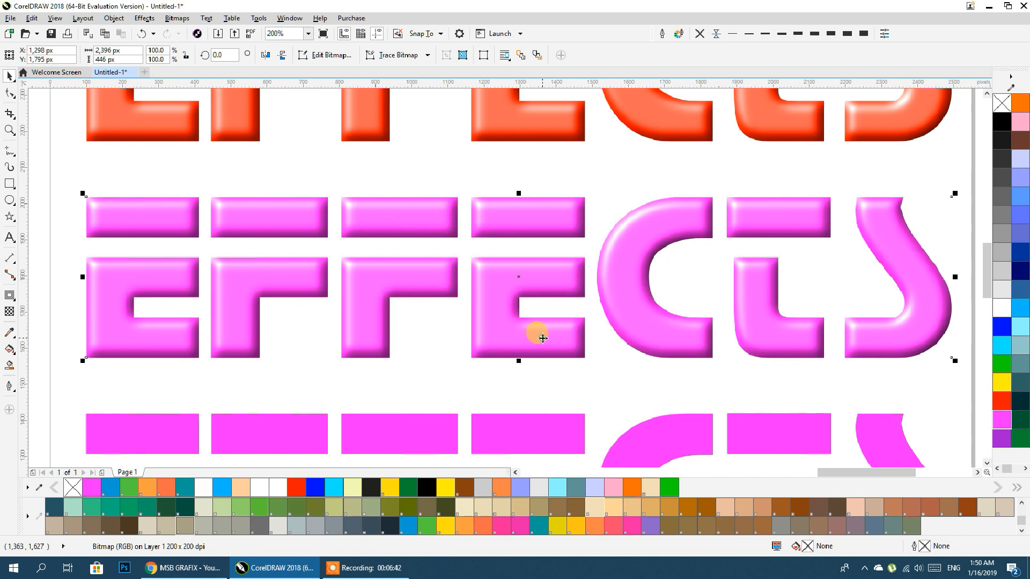
- Select the fourth-row EFFECTS text and fill it with blue
{"action": "scroll", "coordinate": [542, 339], "scroll_direction": "down", "scroll_amount": 2}
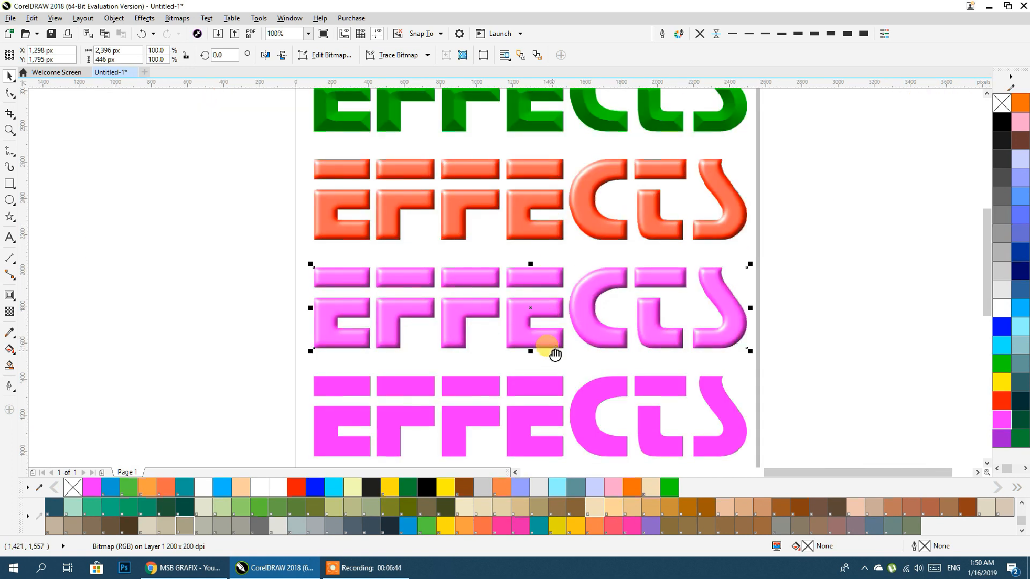
{"action": "scroll", "coordinate": [553, 354], "scroll_direction": "down", "scroll_amount": 3}
{"action": "left_click", "coordinate": [552, 276]}
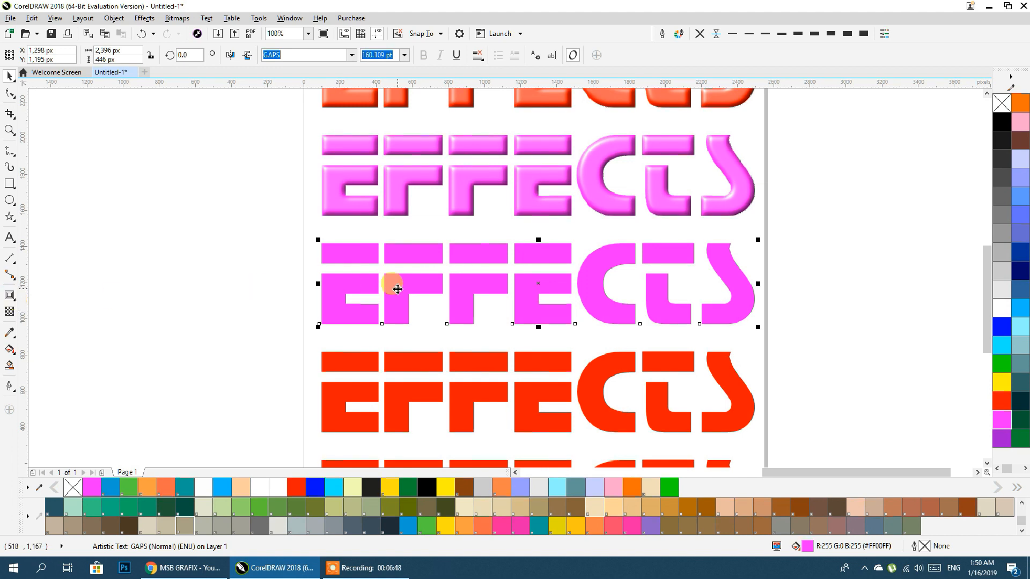
{"action": "scroll", "coordinate": [451, 308], "scroll_direction": "up", "scroll_amount": 2}
{"action": "left_click", "coordinate": [1000, 327]}
{"action": "scroll", "coordinate": [529, 291], "scroll_direction": "down", "scroll_amount": 2}
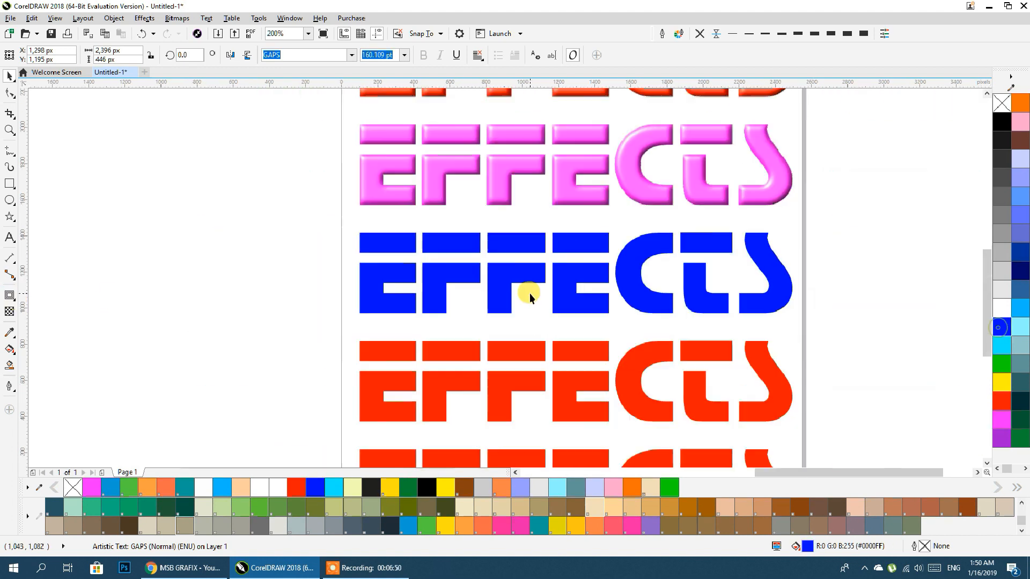
- Add a contour to the blue EFFECTS text and make it an inside contour with a 20 px offset
{"action": "left_click", "coordinate": [11, 296]}
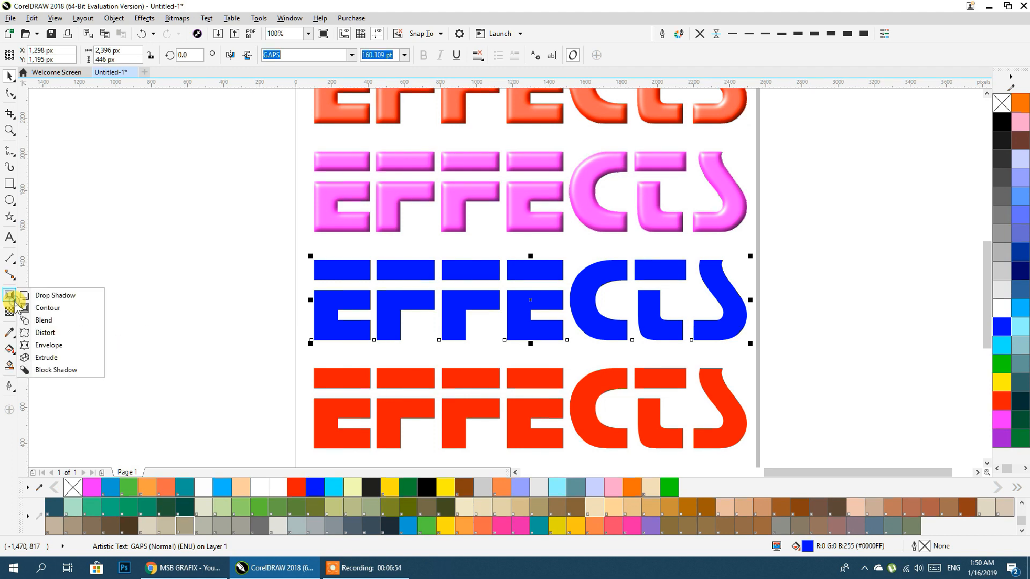
{"action": "left_click", "coordinate": [43, 308]}
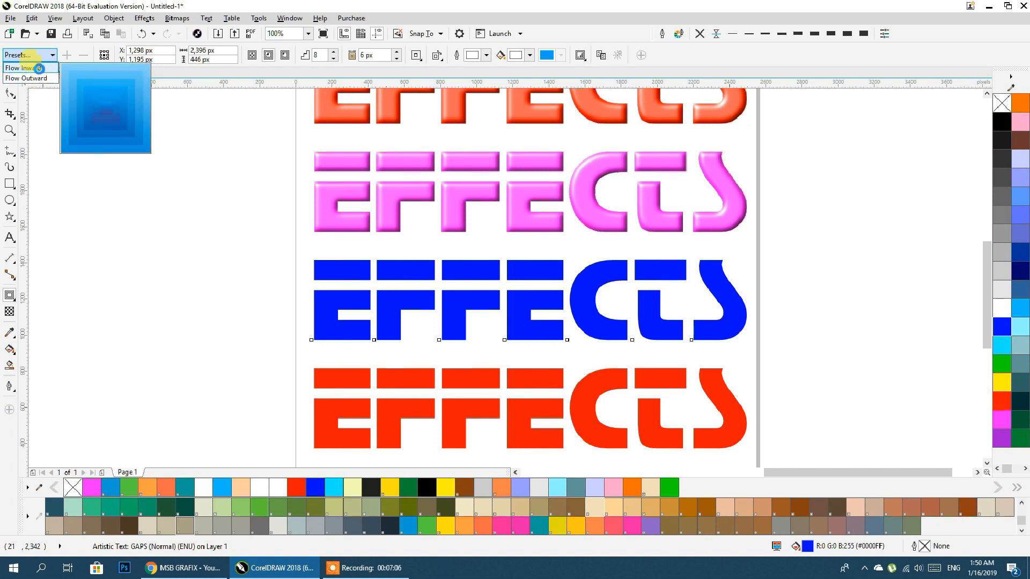
{"action": "left_click", "coordinate": [39, 68]}
{"action": "left_click", "coordinate": [542, 311]}
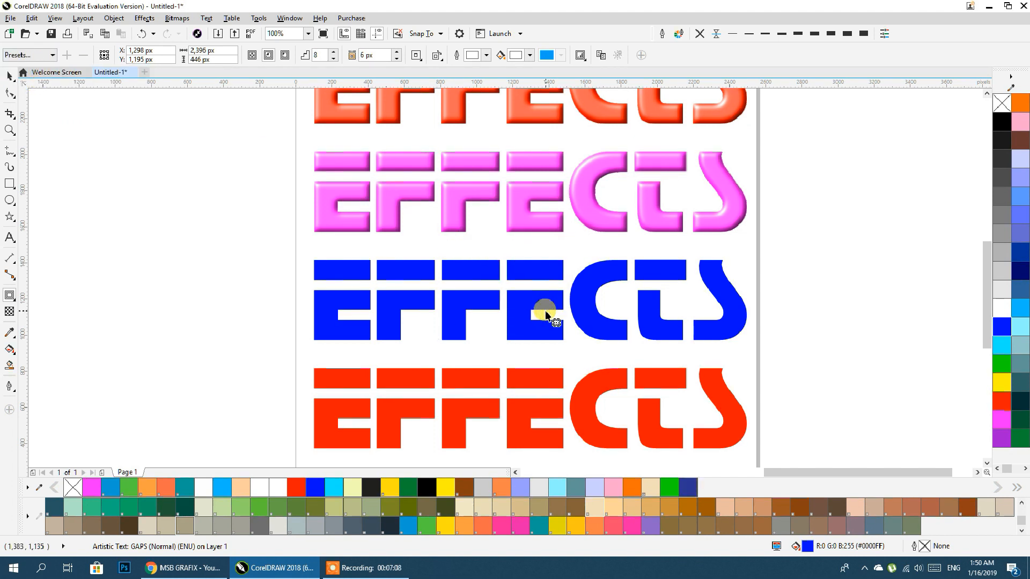
{"action": "left_click_drag", "start_coordinate": [322, 317], "coordinate": [285, 332]}
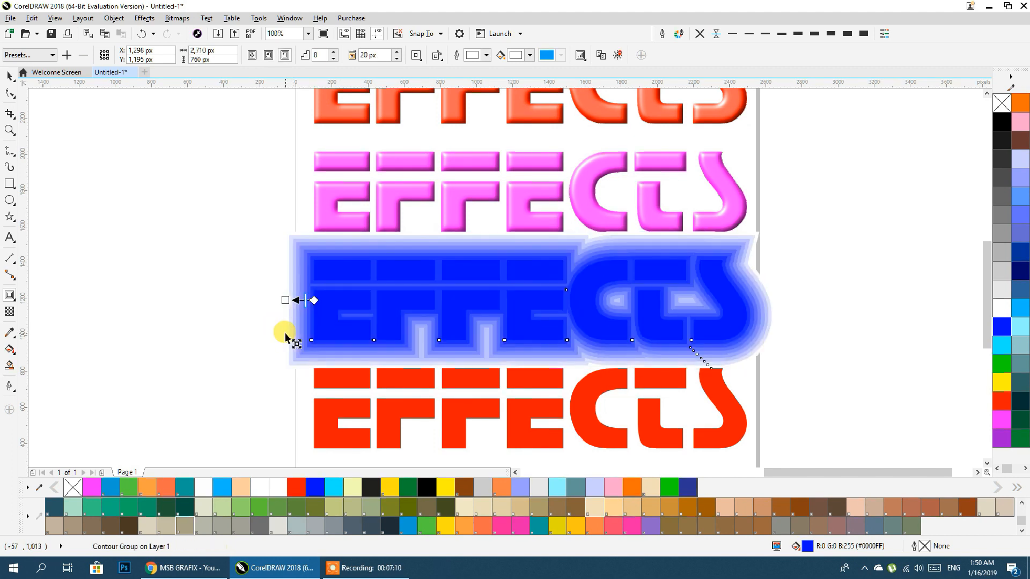
{"action": "left_click", "coordinate": [268, 55]}
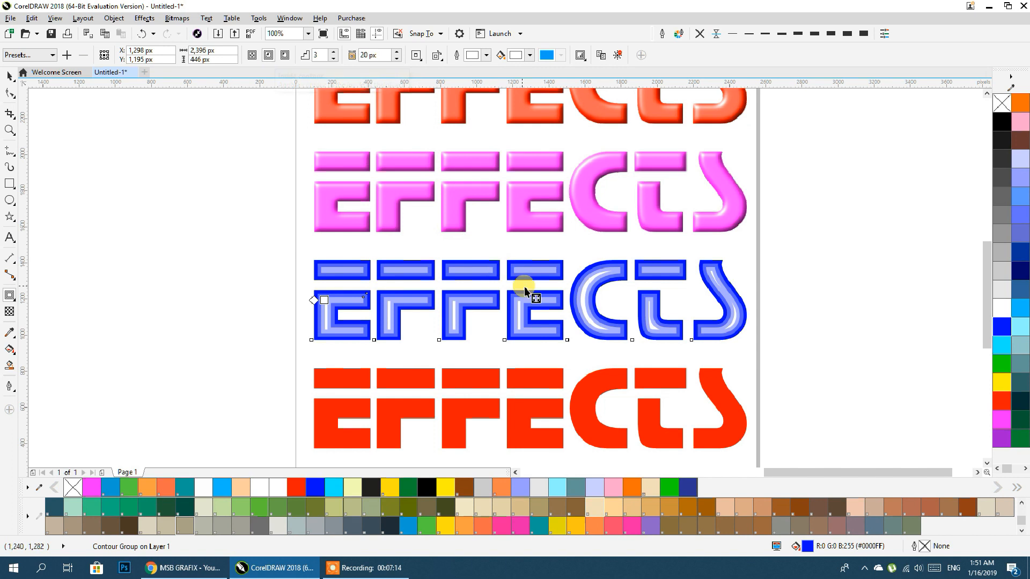
{"action": "left_click", "coordinate": [485, 55]}
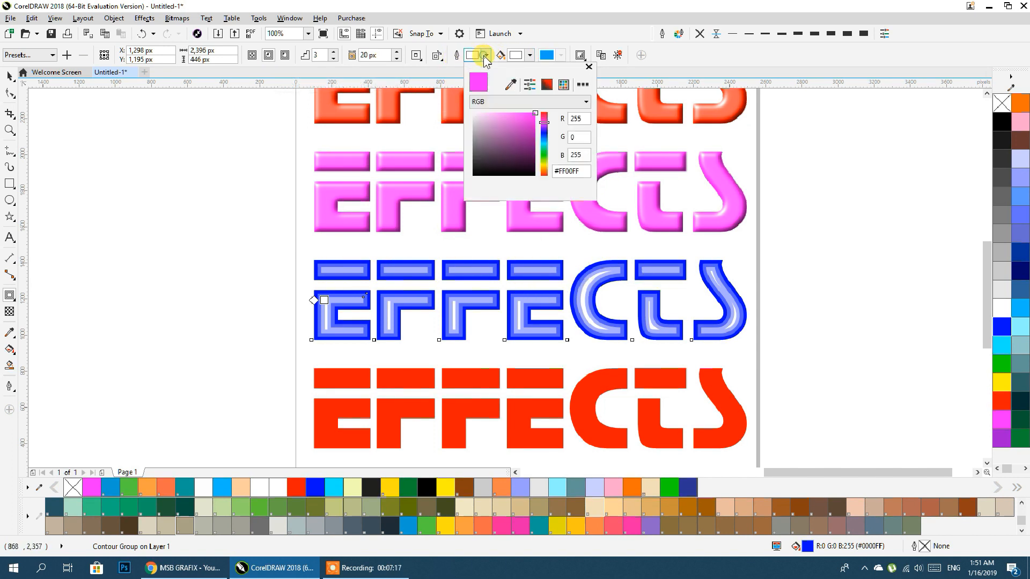
{"action": "left_click", "coordinate": [484, 104]}
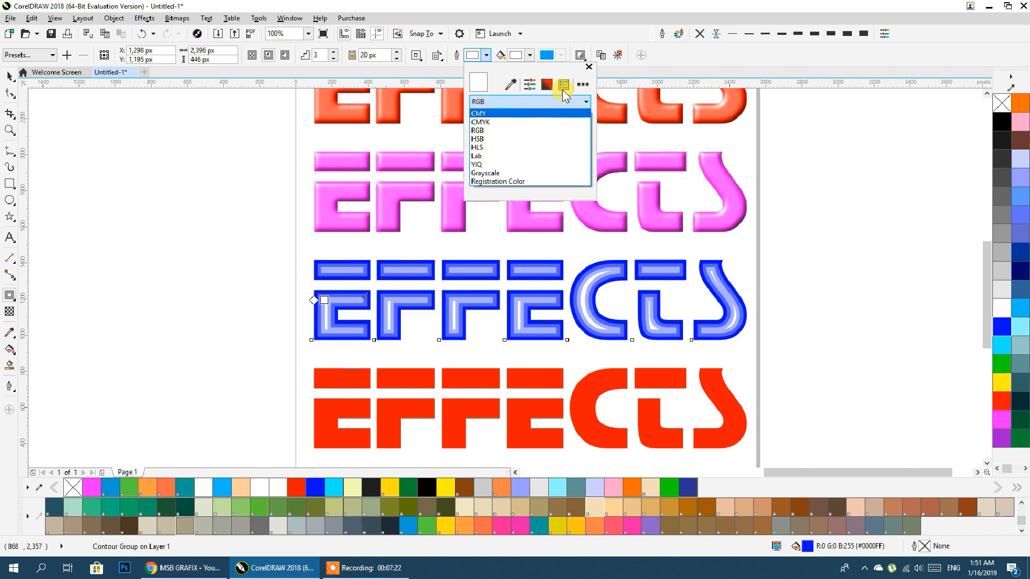
{"action": "left_click", "coordinate": [651, 67]}
{"action": "left_click", "coordinate": [447, 69]}
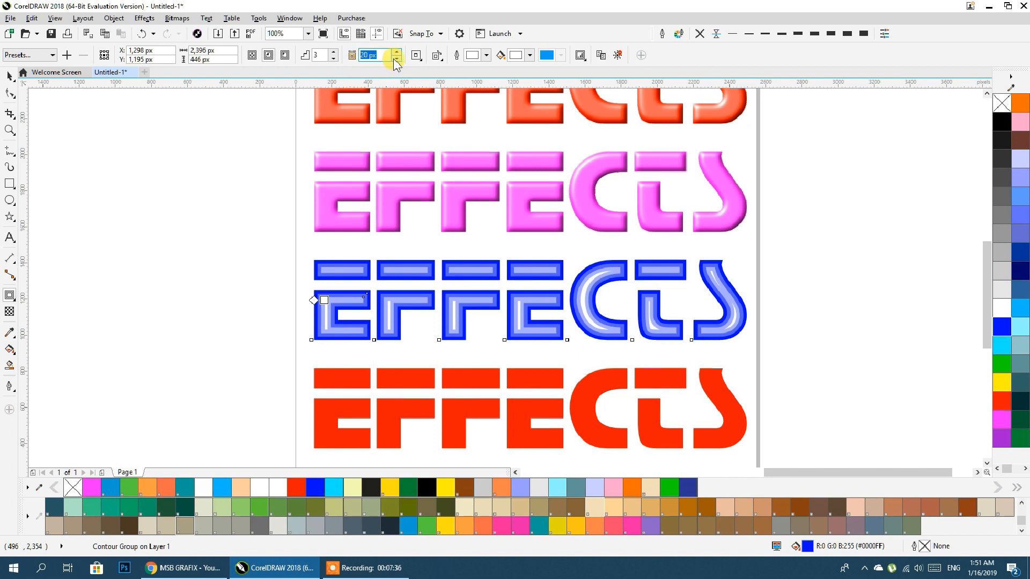
- Increase the blue text's contour offset to 44 px
{"action": "left_click", "coordinate": [396, 53]}
{"action": "left_click", "coordinate": [396, 53]}
{"action": "left_click", "coordinate": [395, 53]}
{"action": "left_click", "coordinate": [396, 53]}
{"action": "left_click", "coordinate": [396, 53]}
{"action": "left_click", "coordinate": [396, 53]}
{"action": "left_click", "coordinate": [396, 53]}
{"action": "left_click", "coordinate": [396, 53]}
{"action": "left_click", "coordinate": [396, 53]}
{"action": "left_click", "coordinate": [396, 52]}
{"action": "left_click", "coordinate": [396, 52]}
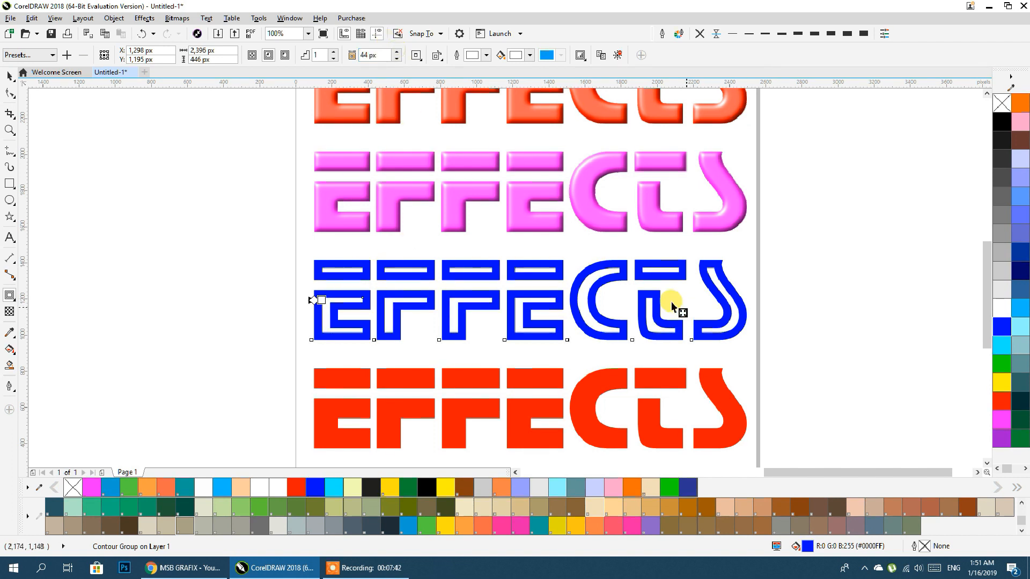
- Reduce the blue text's contour offset to 4 px
{"action": "left_click", "coordinate": [334, 60]}
{"action": "left_click", "coordinate": [333, 53]}
{"action": "left_click", "coordinate": [398, 58]}
{"action": "left_click", "coordinate": [397, 58]}
{"action": "left_click", "coordinate": [398, 58]}
{"action": "left_click", "coordinate": [398, 57]}
{"action": "left_click", "coordinate": [397, 58]}
{"action": "left_click", "coordinate": [398, 58]}
{"action": "left_click", "coordinate": [397, 58]}
{"action": "left_click", "coordinate": [398, 57]}
{"action": "left_click", "coordinate": [397, 58]}
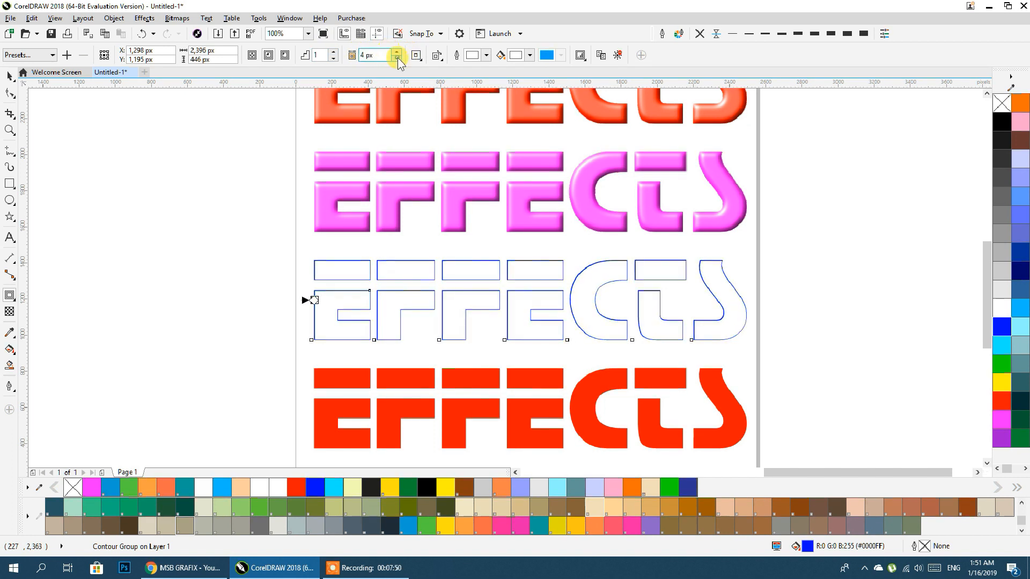
- Raise the blue text's number of contour steps to 19
{"action": "left_click", "coordinate": [333, 52]}
{"action": "left_click", "coordinate": [333, 52]}
{"action": "left_click", "coordinate": [333, 52]}
{"action": "left_click", "coordinate": [333, 53]}
{"action": "left_click", "coordinate": [333, 53]}
{"action": "left_click", "coordinate": [333, 53]}
{"action": "left_click", "coordinate": [333, 52]}
{"action": "left_click", "coordinate": [332, 53]}
{"action": "left_click", "coordinate": [332, 52]}
{"action": "left_click", "coordinate": [332, 53]}
{"action": "left_click", "coordinate": [333, 52]}
{"action": "left_click", "coordinate": [332, 53]}
{"action": "left_click", "coordinate": [332, 52]}
{"action": "left_click", "coordinate": [332, 52]}
{"action": "left_click", "coordinate": [332, 52]}
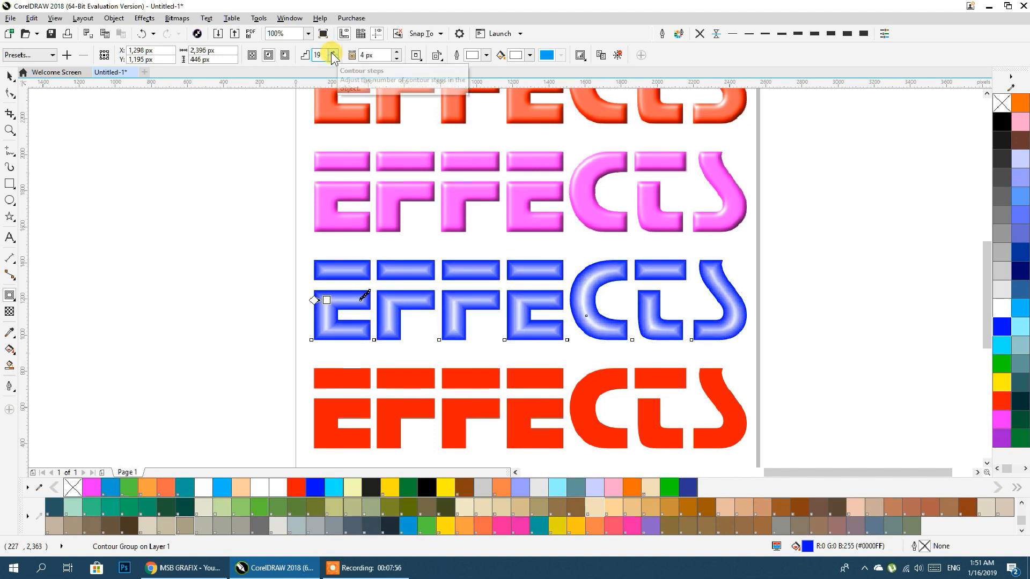
- Set the blue text's contour offset to 6 px and its contour steps to 10
{"action": "left_click", "coordinate": [396, 58]}
{"action": "left_click", "coordinate": [396, 58]}
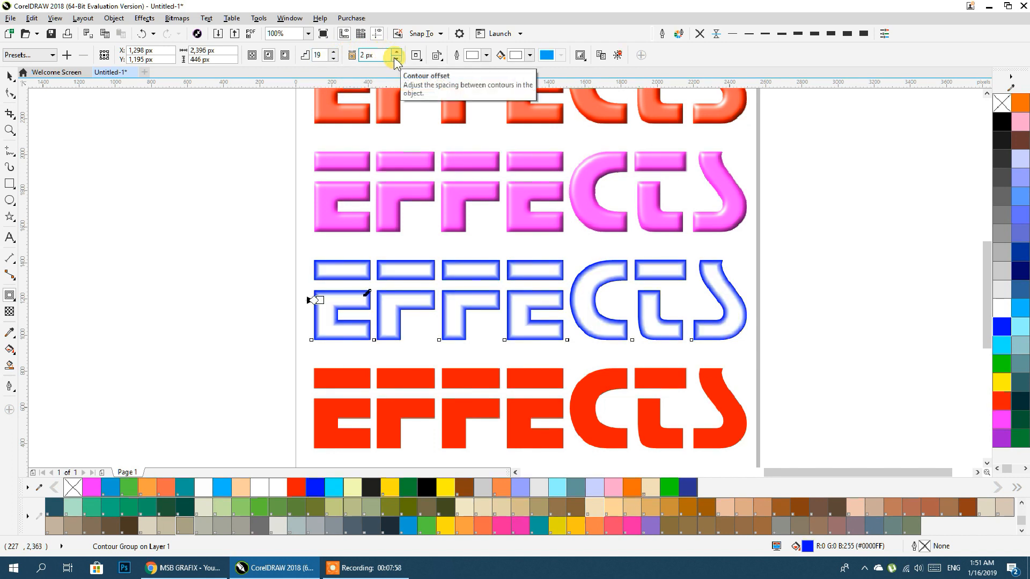
{"action": "left_click", "coordinate": [397, 53]}
{"action": "left_click", "coordinate": [397, 53]}
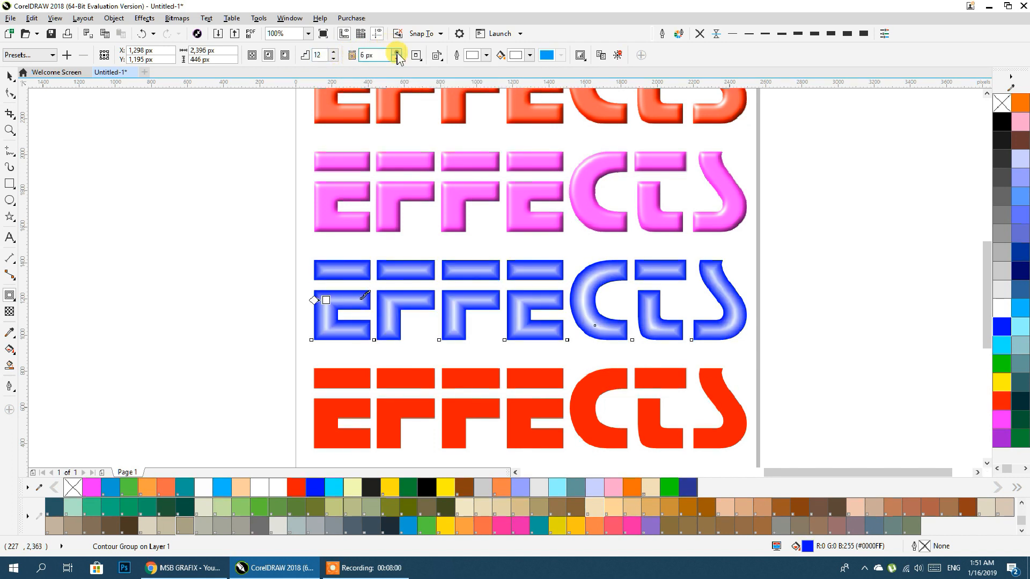
{"action": "left_click", "coordinate": [334, 58]}
{"action": "left_click", "coordinate": [333, 58]}
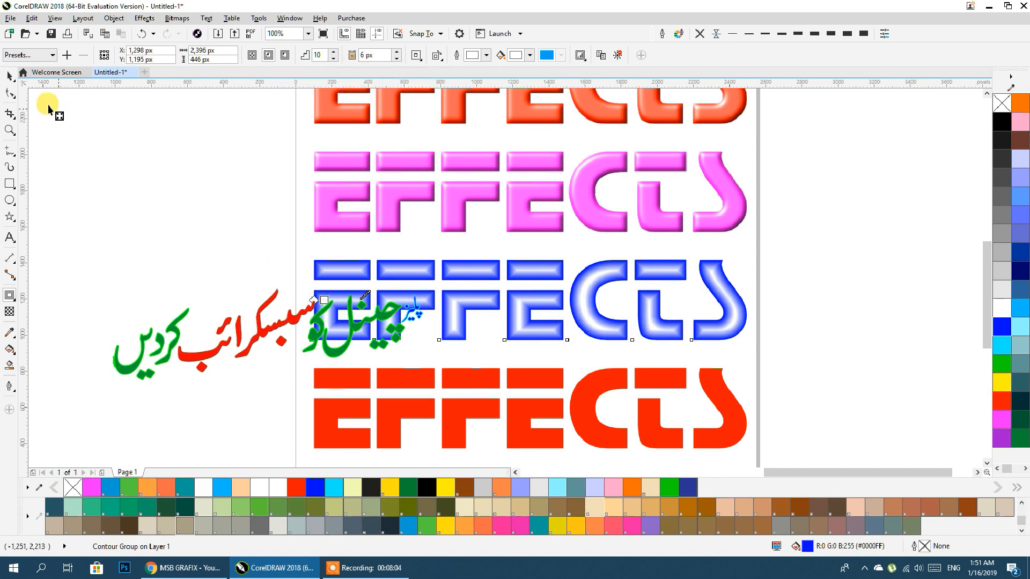
- Try red, yellow and green fills on the contoured fourth-row text and return it to blue
{"action": "left_click", "coordinate": [11, 76]}
{"action": "left_click", "coordinate": [863, 352]}
{"action": "left_click", "coordinate": [734, 329]}
{"action": "left_click", "coordinate": [1001, 400]}
{"action": "left_click", "coordinate": [1001, 382]}
{"action": "left_click", "coordinate": [1000, 365]}
{"action": "left_click", "coordinate": [1001, 326]}
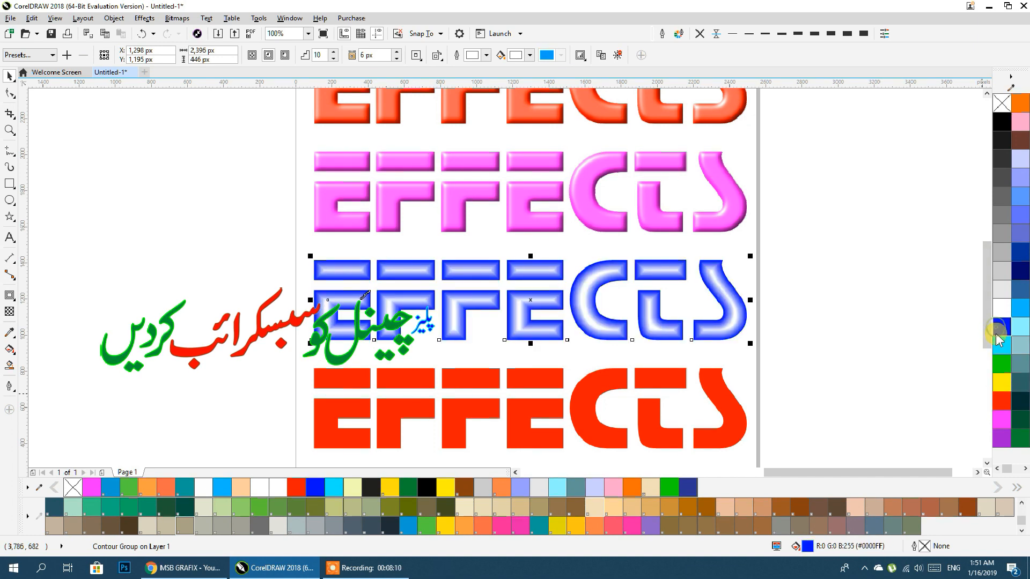
- Give the fifth-row EFFECTS text a vertical fountain fill running from cyan at the letters' base to magenta at their top
{"action": "scroll", "coordinate": [704, 386], "scroll_direction": "down", "scroll_amount": 3}
{"action": "left_click", "coordinate": [560, 281]}
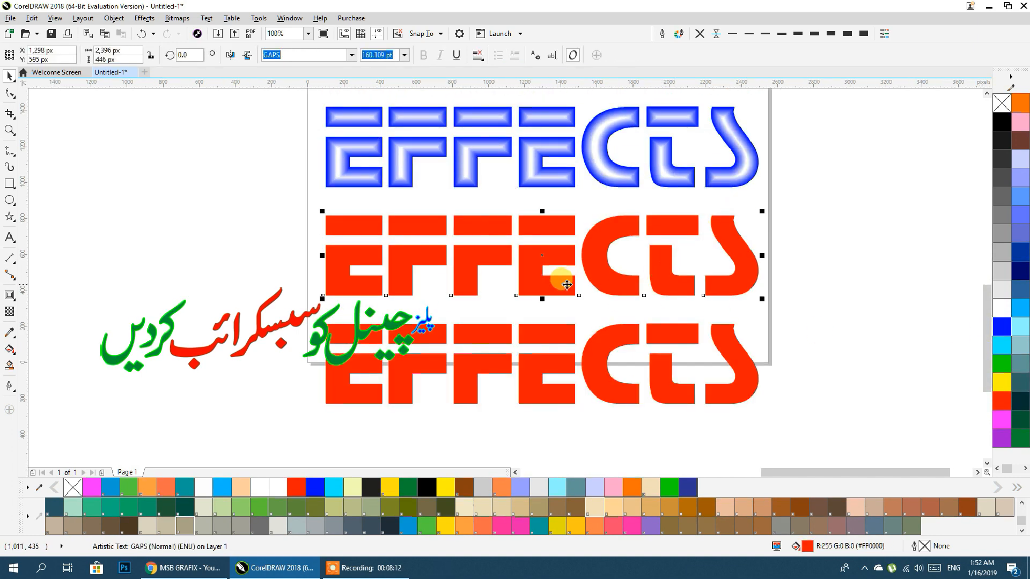
{"action": "scroll", "coordinate": [594, 283], "scroll_direction": "up", "scroll_amount": 2}
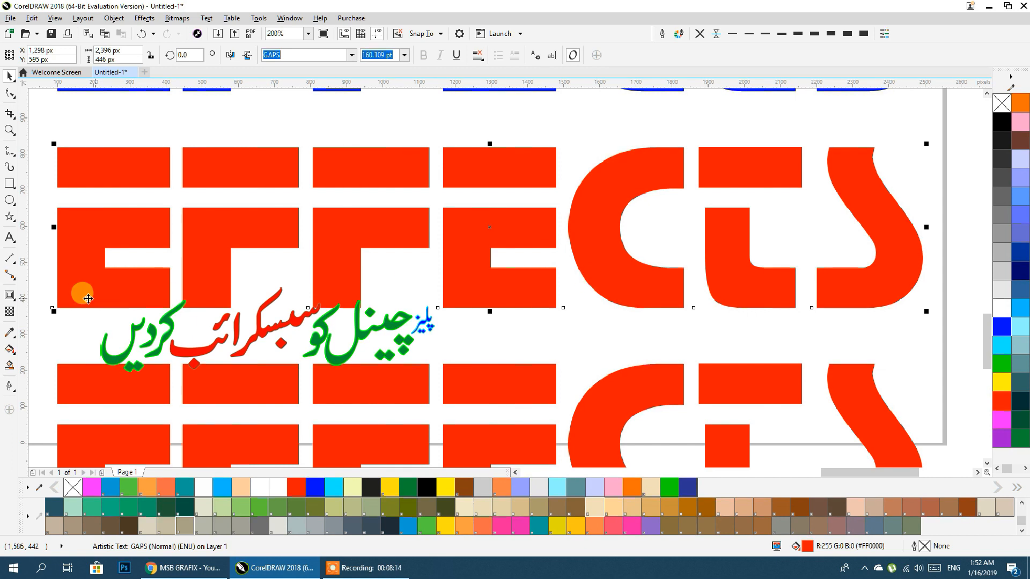
{"action": "left_click", "coordinate": [10, 350]}
{"action": "left_click_drag", "start_coordinate": [524, 307], "coordinate": [525, 147]}
{"action": "left_click", "coordinate": [1002, 419]}
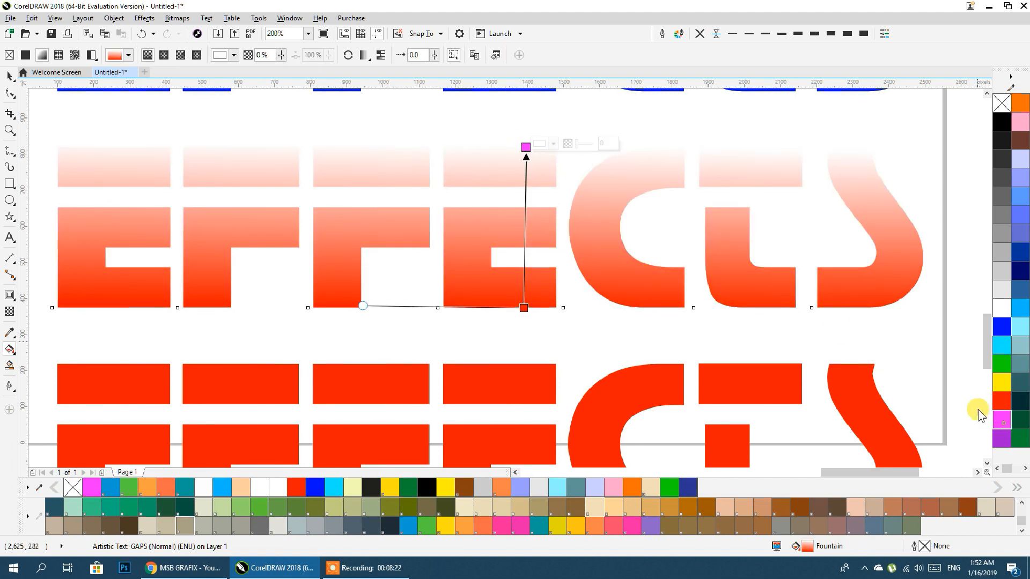
{"action": "left_click", "coordinate": [523, 308]}
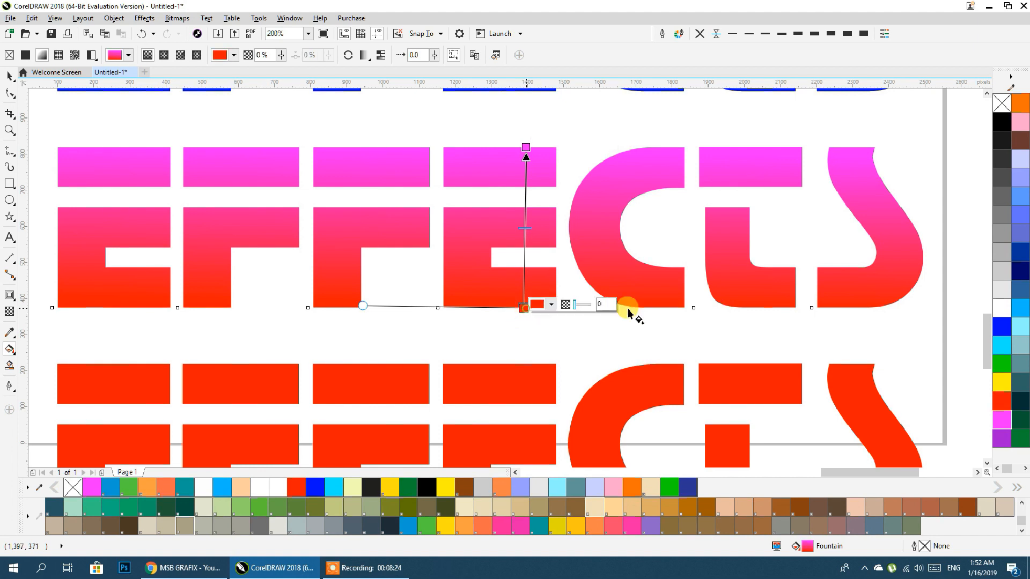
{"action": "left_click", "coordinate": [1002, 343]}
{"action": "scroll", "coordinate": [618, 247], "scroll_direction": "down", "scroll_amount": 6}
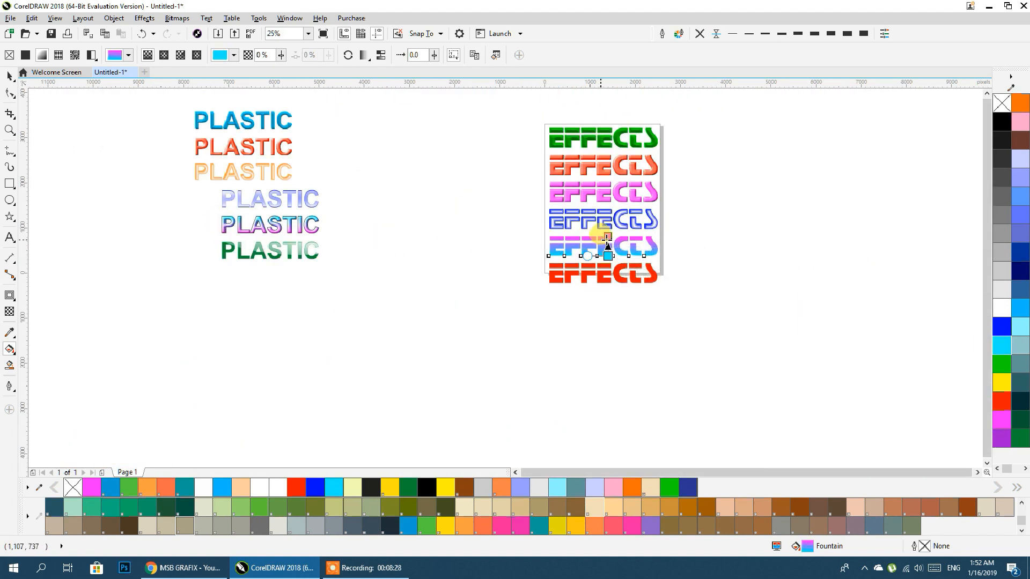
{"action": "scroll", "coordinate": [604, 236], "scroll_direction": "up", "scroll_amount": 4}
{"action": "scroll", "coordinate": [631, 253], "scroll_direction": "up", "scroll_amount": 5}
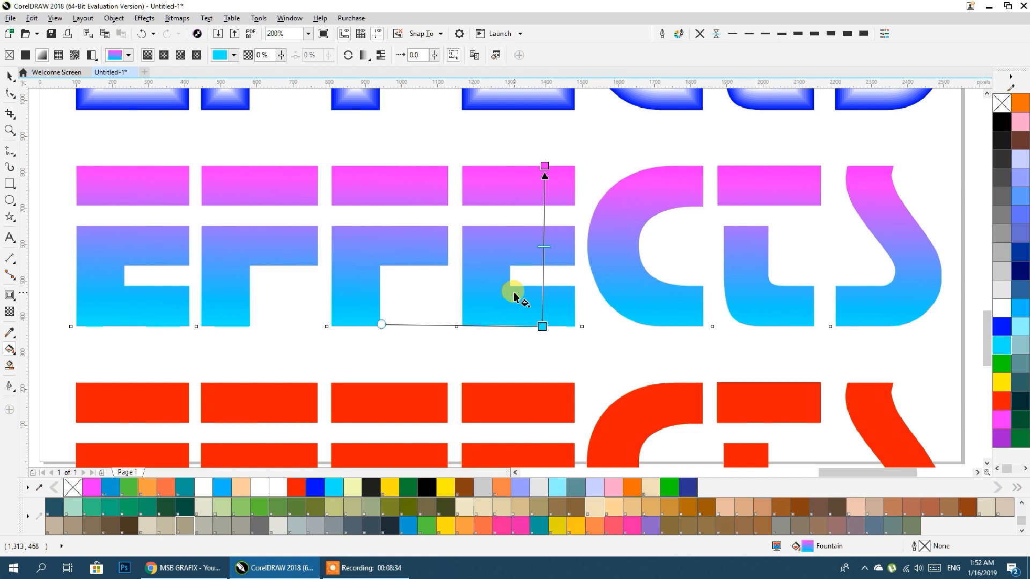
{"action": "left_click", "coordinate": [8, 79]}
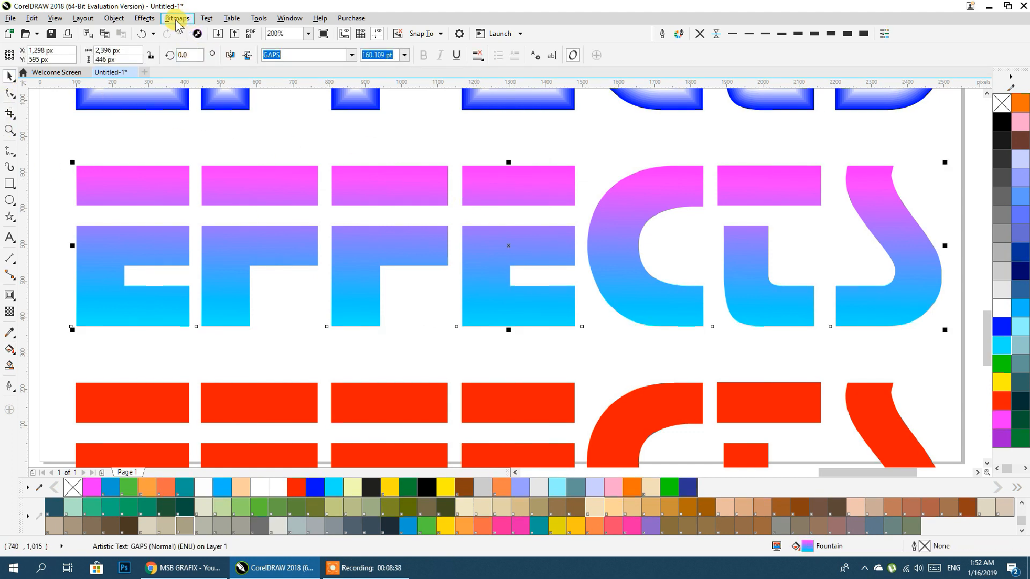
{"action": "scroll", "coordinate": [413, 264], "scroll_direction": "down", "scroll_amount": 3}
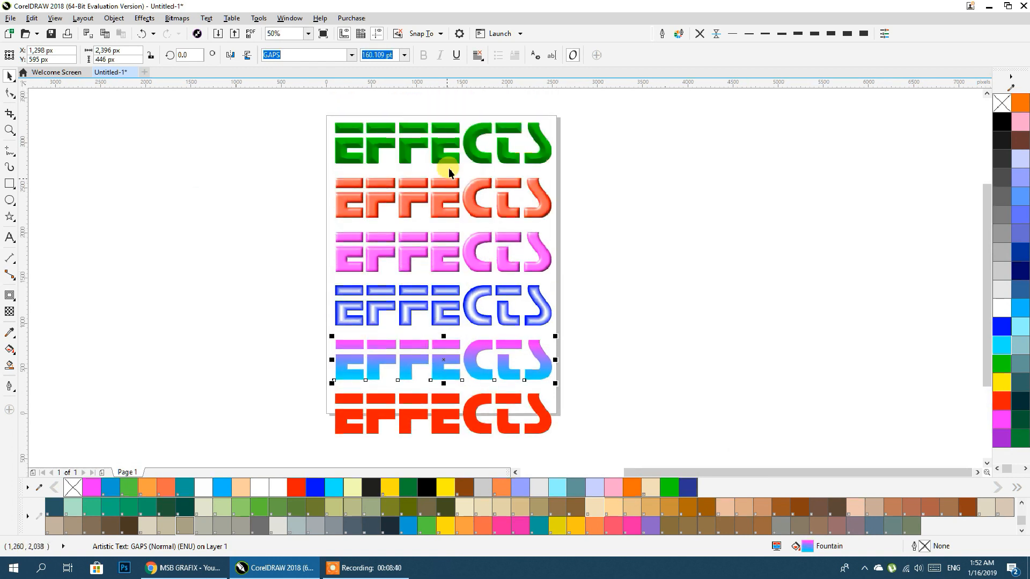
{"action": "left_click", "coordinate": [452, 155]}
{"action": "left_click", "coordinate": [144, 19]}
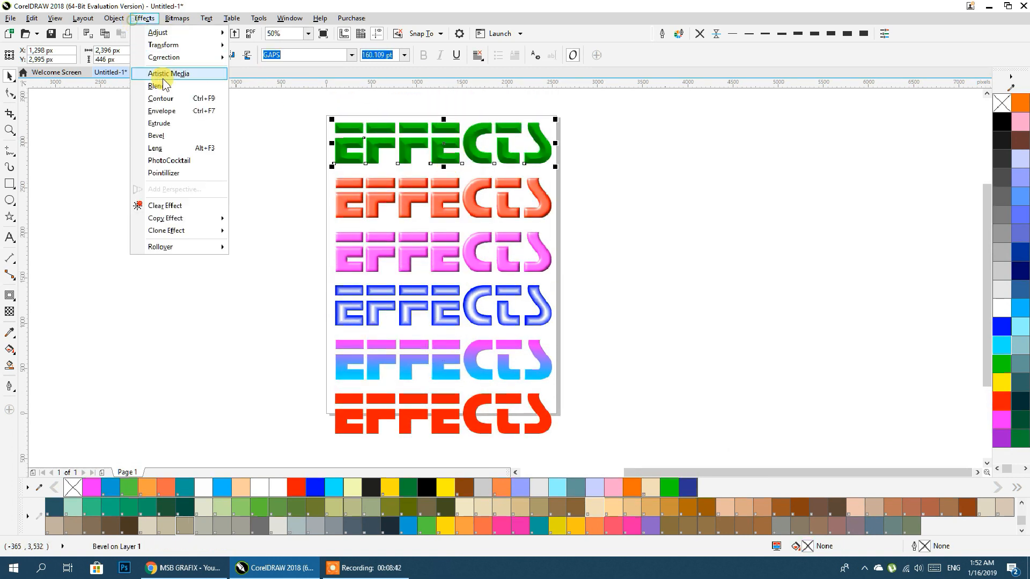
{"action": "left_click", "coordinate": [223, 294]}
{"action": "scroll", "coordinate": [428, 369], "scroll_direction": "up", "scroll_amount": 2}
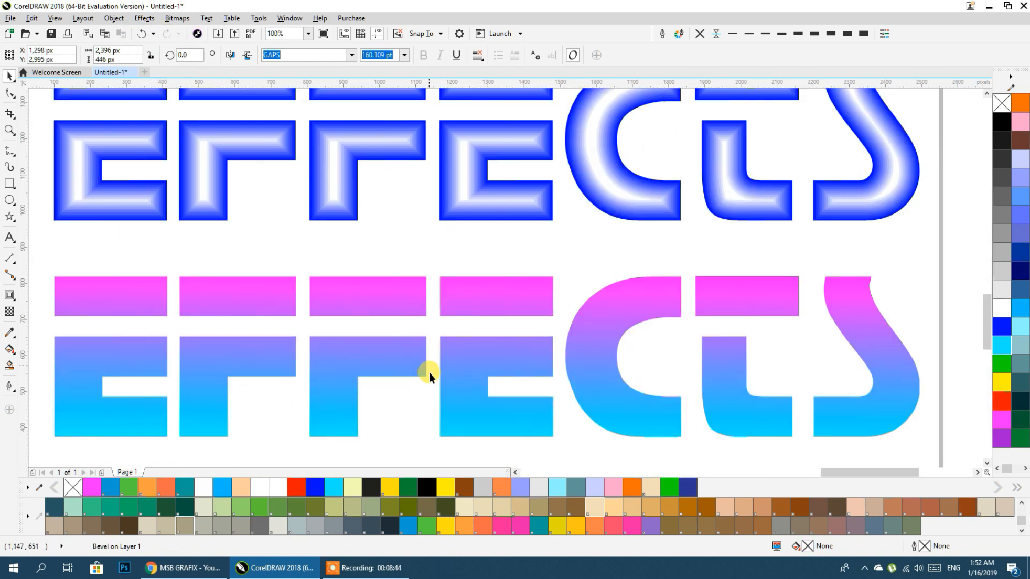
{"action": "left_click", "coordinate": [455, 291]}
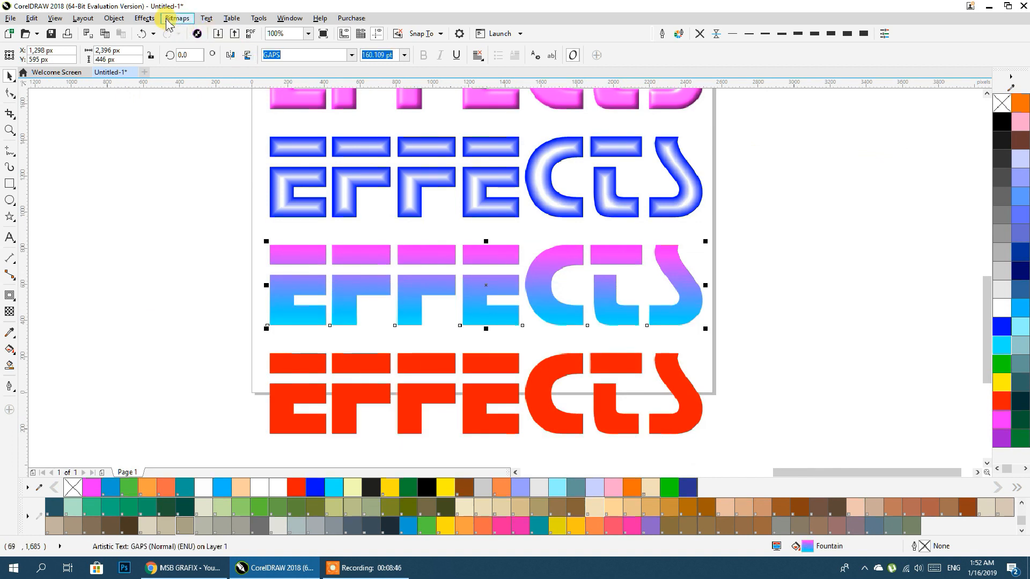
- Try a soft-edge bevel with a 100 px distance and a green fill on the fifth-row gradient text, and undo both
{"action": "left_click", "coordinate": [145, 19]}
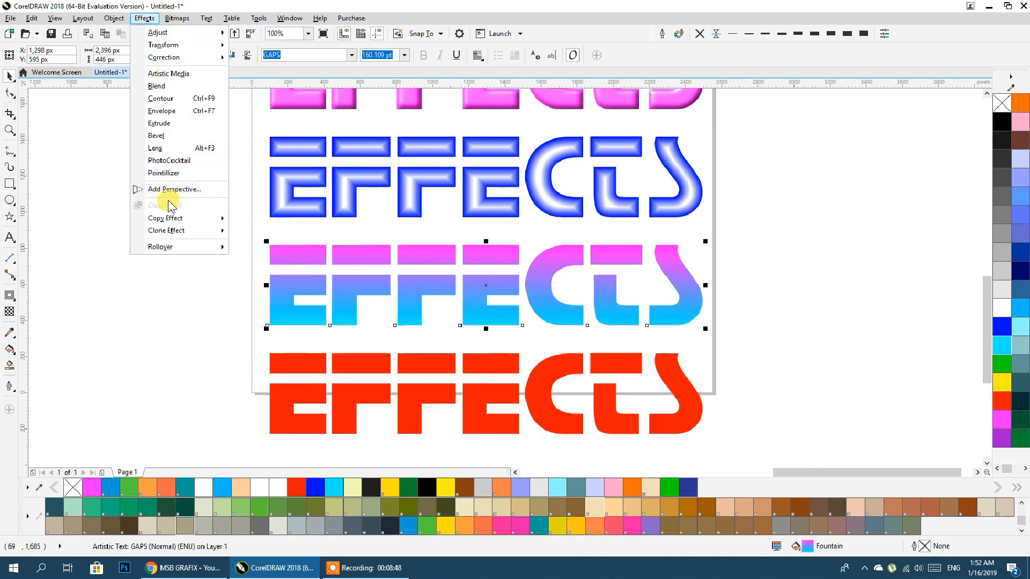
{"action": "left_click", "coordinate": [157, 137]}
{"action": "left_click", "coordinate": [138, 328]}
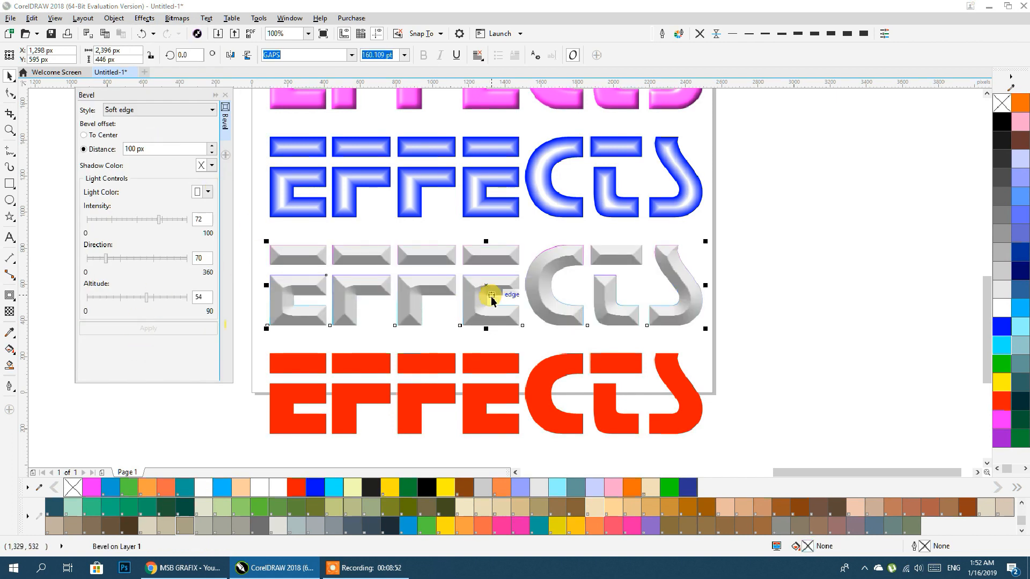
{"action": "left_click", "coordinate": [1001, 365]}
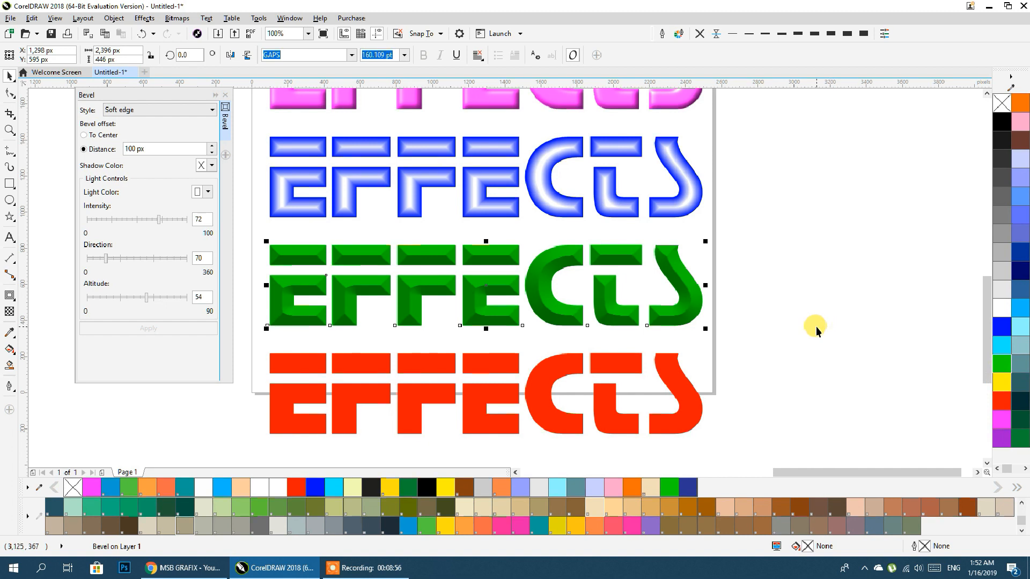
{"action": "key", "text": "ctrl+z"}
{"action": "key", "text": "ctrl+z"}
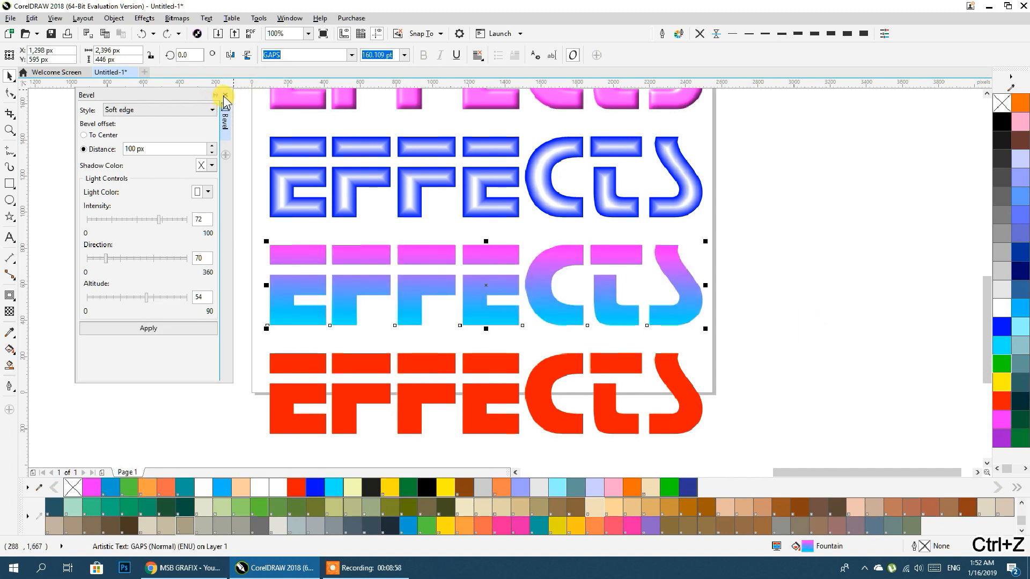
{"action": "left_click", "coordinate": [225, 96]}
- Try converting the original fifth-row gradient text to a 200 dpi RGB bitmap with transparent background, and undo it
{"action": "left_click", "coordinate": [177, 18]}
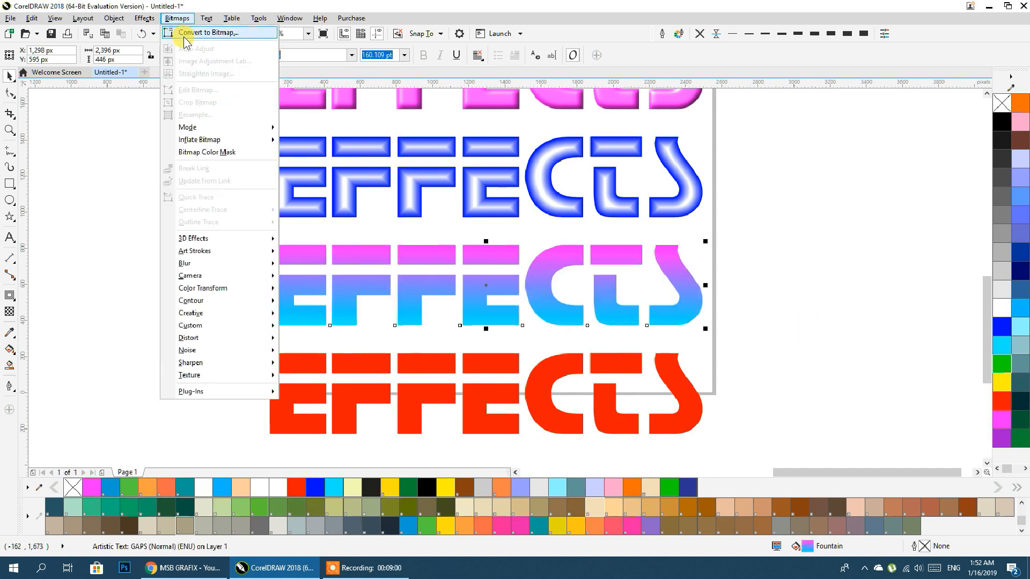
{"action": "left_click", "coordinate": [184, 33]}
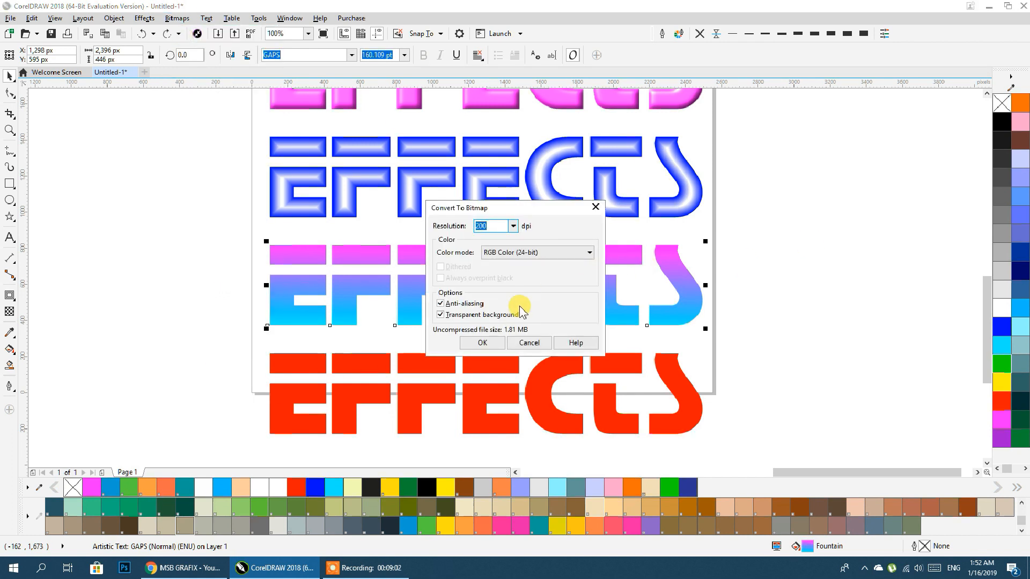
{"action": "left_click", "coordinate": [486, 343]}
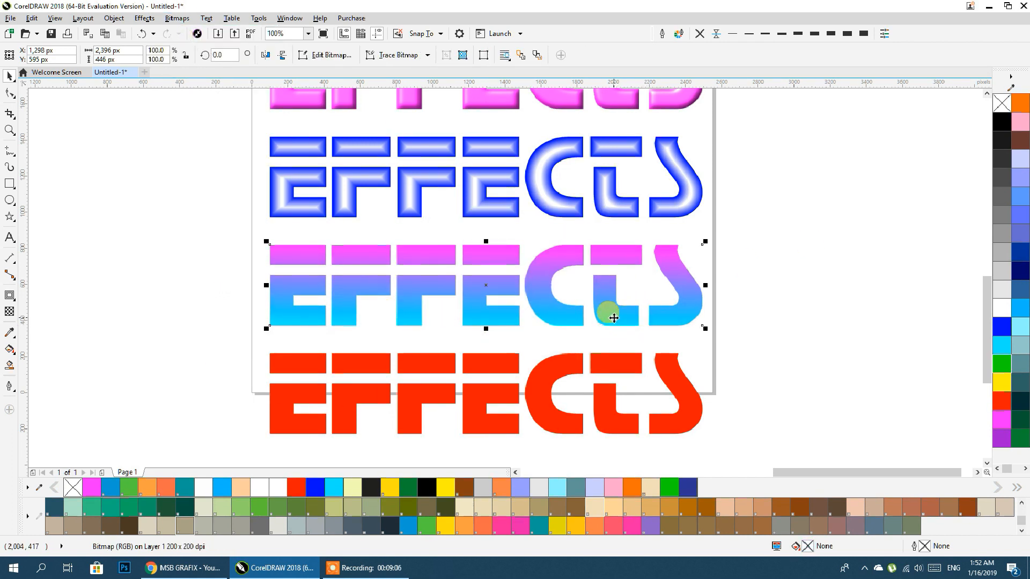
{"action": "key", "text": "ctrl+z"}
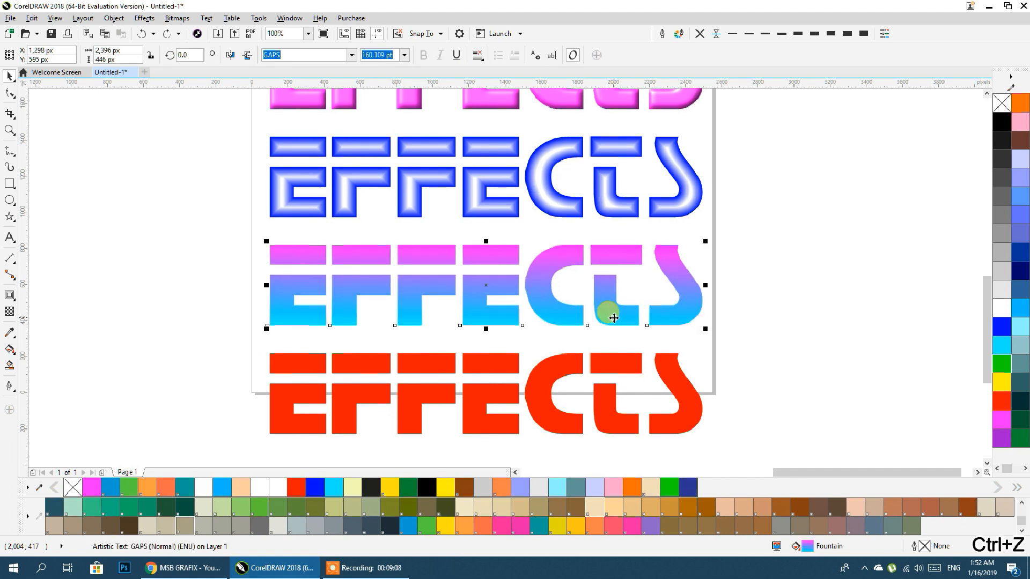
- Duplicate the fifth-row gradient text diagonally above the original and convert the copy to a 200 dpi RGB bitmap with transparent background
{"action": "left_click_drag", "start_coordinate": [614, 318], "coordinate": [695, 282]}
{"action": "left_click", "coordinate": [177, 18]}
{"action": "left_click", "coordinate": [198, 34]}
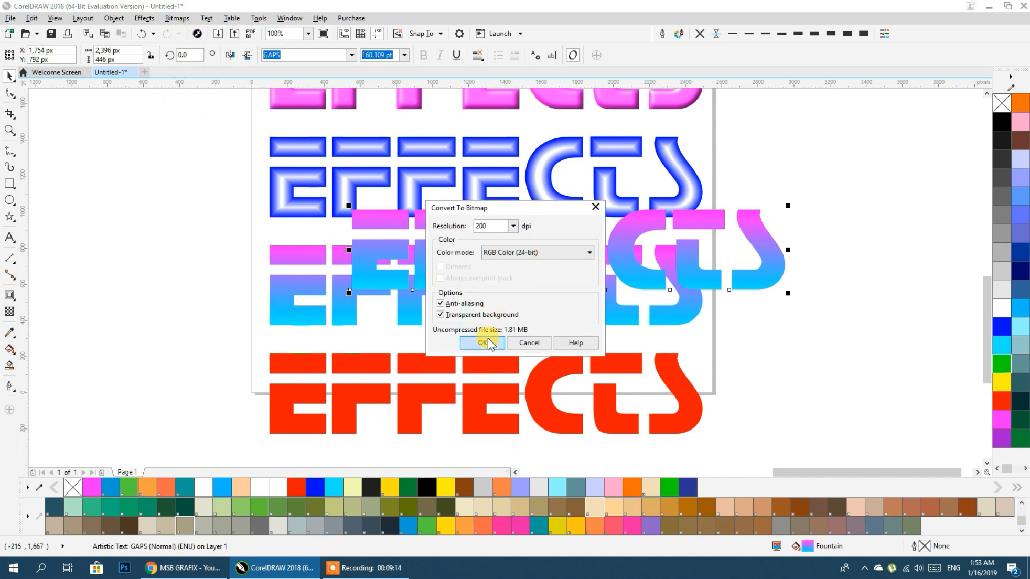
{"action": "left_click", "coordinate": [486, 343]}
- Add a thick red outline to the green beveled EFFECTS text in the first row
{"action": "scroll", "coordinate": [635, 272], "scroll_direction": "up", "scroll_amount": 5}
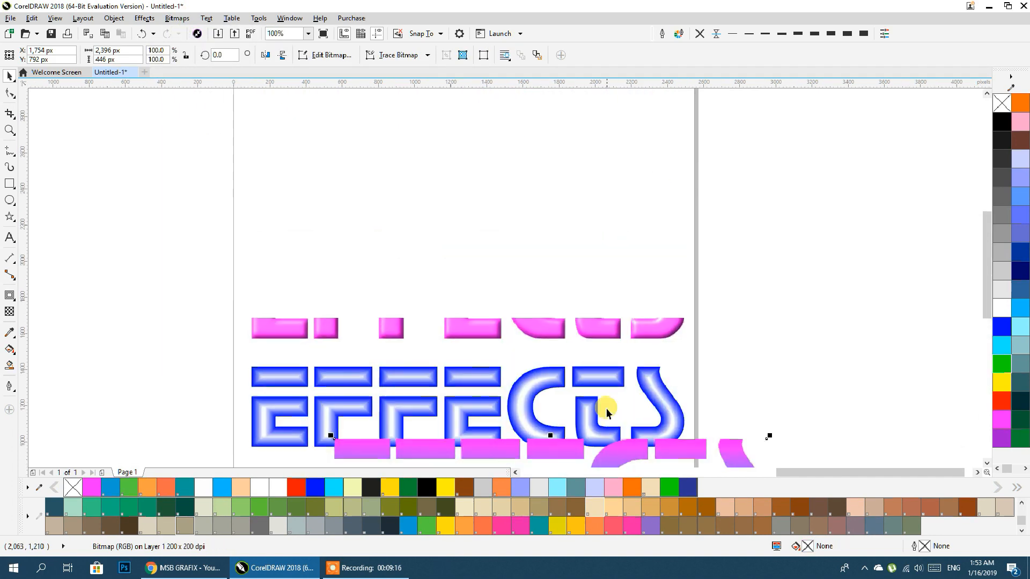
{"action": "left_click", "coordinate": [571, 175]}
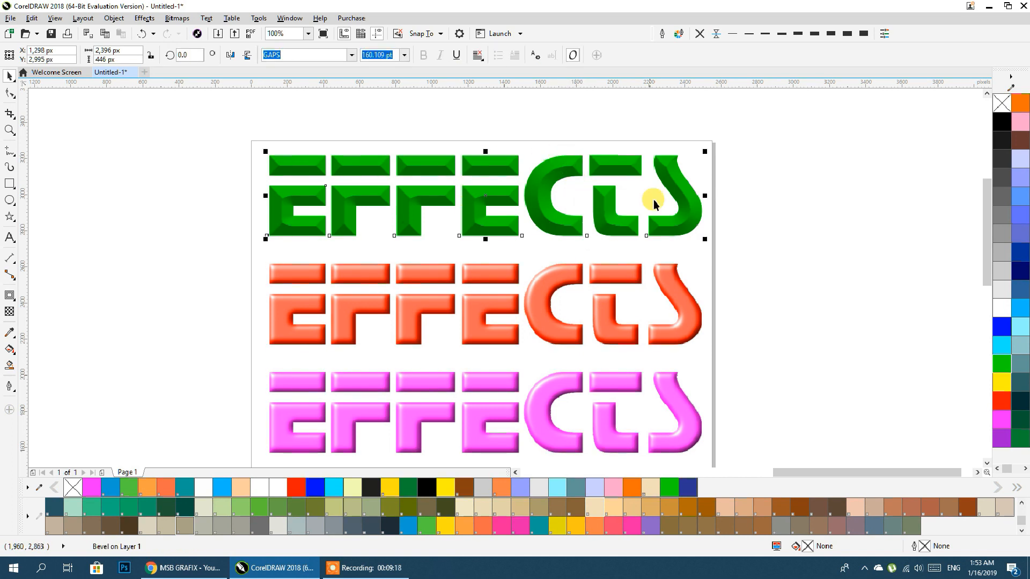
{"action": "scroll", "coordinate": [580, 346], "scroll_direction": "down", "scroll_amount": 2}
{"action": "left_click", "coordinate": [394, 213]}
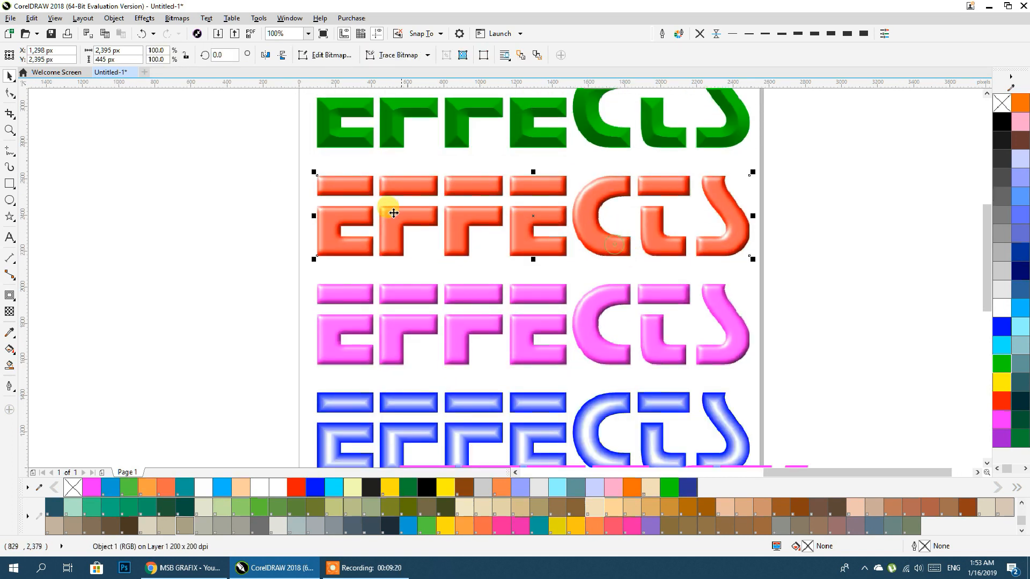
{"action": "scroll", "coordinate": [504, 265], "scroll_direction": "up", "scroll_amount": 3}
{"action": "left_click", "coordinate": [571, 288]}
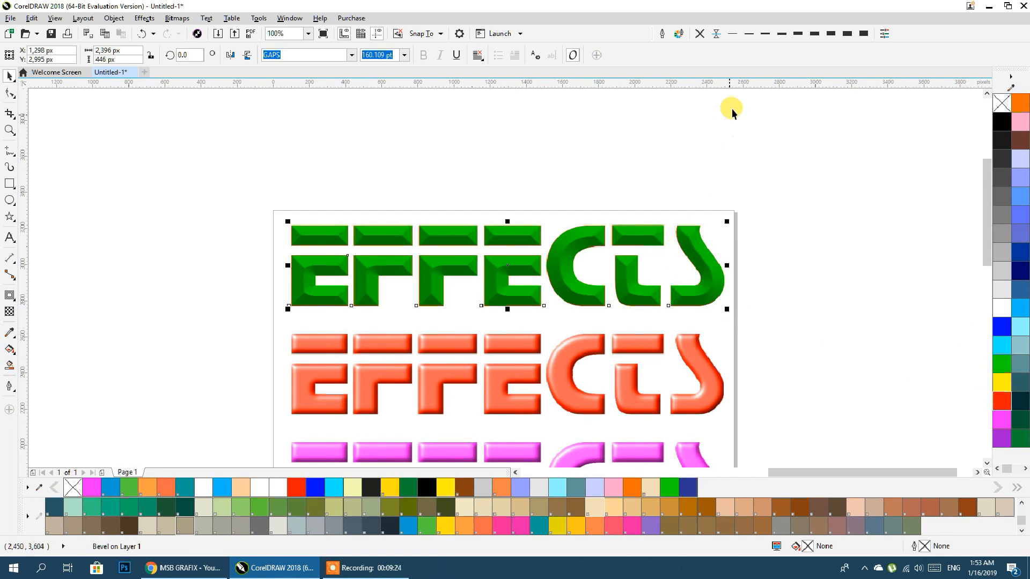
{"action": "left_click", "coordinate": [814, 38]}
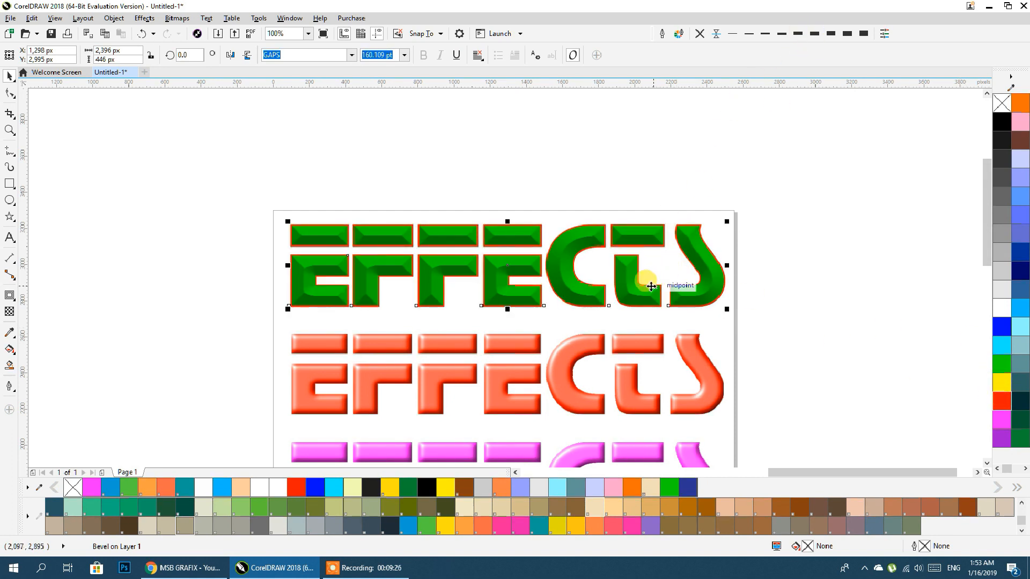
- Try to recolor the pink third-row bitmap text with blue and light blue
{"action": "scroll", "coordinate": [638, 279], "scroll_direction": "down", "scroll_amount": 6}
{"action": "scroll", "coordinate": [642, 239], "scroll_direction": "down", "scroll_amount": 1}
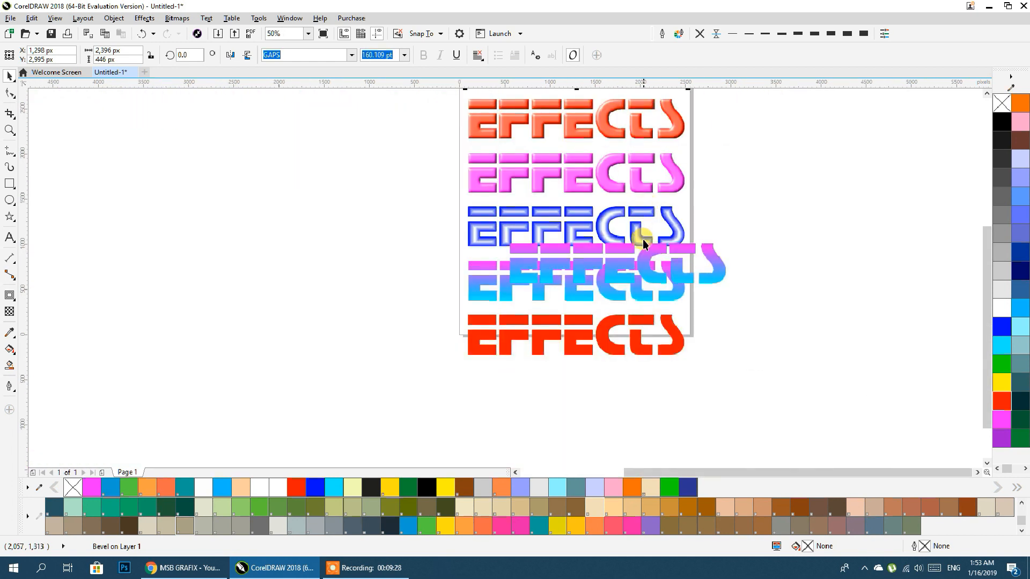
{"action": "scroll", "coordinate": [618, 140], "scroll_direction": "up", "scroll_amount": 1}
{"action": "scroll", "coordinate": [619, 127], "scroll_direction": "up", "scroll_amount": 2}
{"action": "left_click", "coordinate": [595, 236]}
{"action": "left_click", "coordinate": [594, 305]}
{"action": "left_click", "coordinate": [1001, 327]}
{"action": "left_click", "coordinate": [1015, 306]}
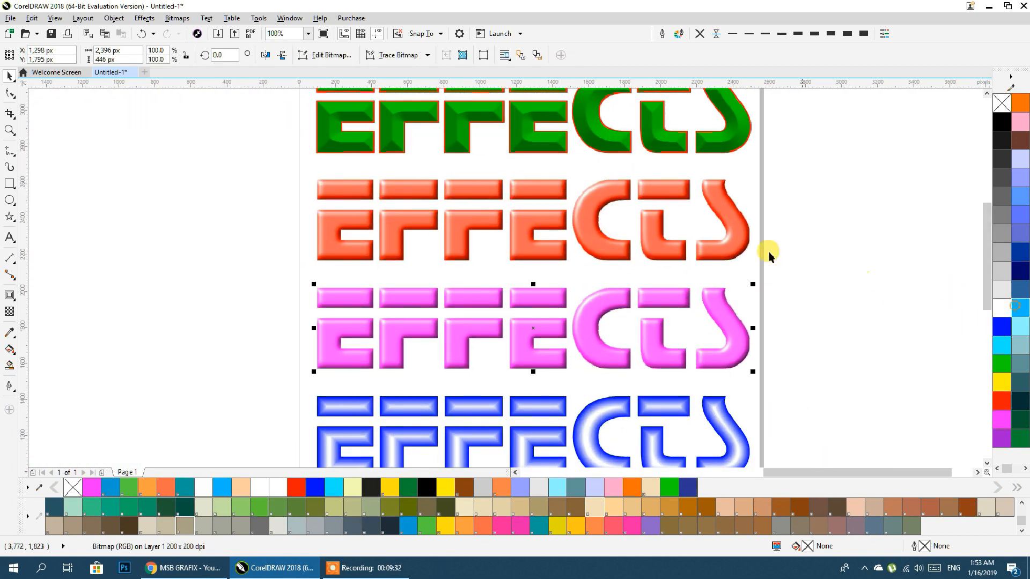
- Apply the Plastic texture to the bitmap copy of the cyan-to-magenta gradient text
{"action": "left_click_drag", "start_coordinate": [597, 319], "coordinate": [573, 167]}
{"action": "left_click_drag", "start_coordinate": [636, 375], "coordinate": [667, 306]}
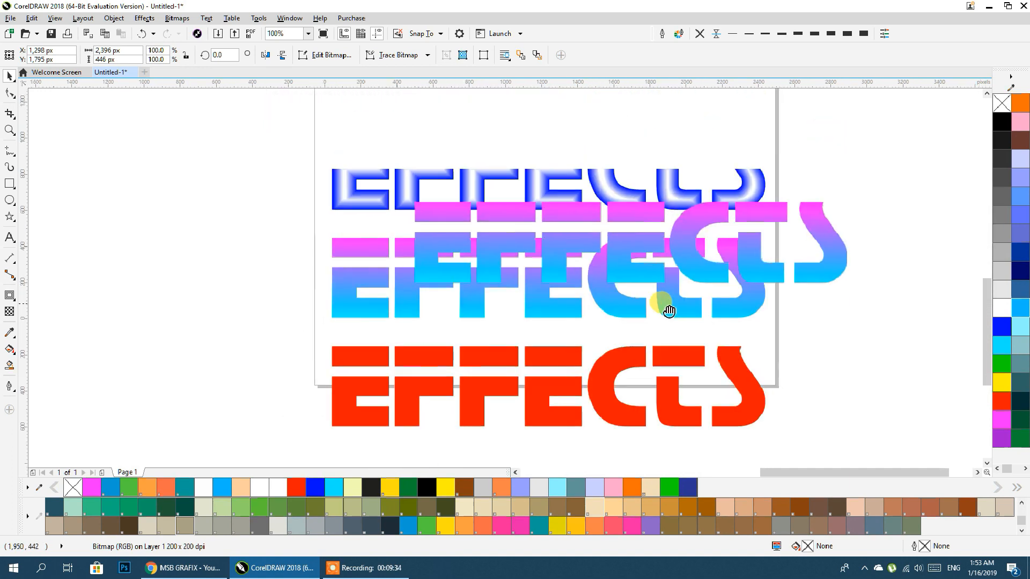
{"action": "scroll", "coordinate": [643, 280], "scroll_direction": "up", "scroll_amount": 1}
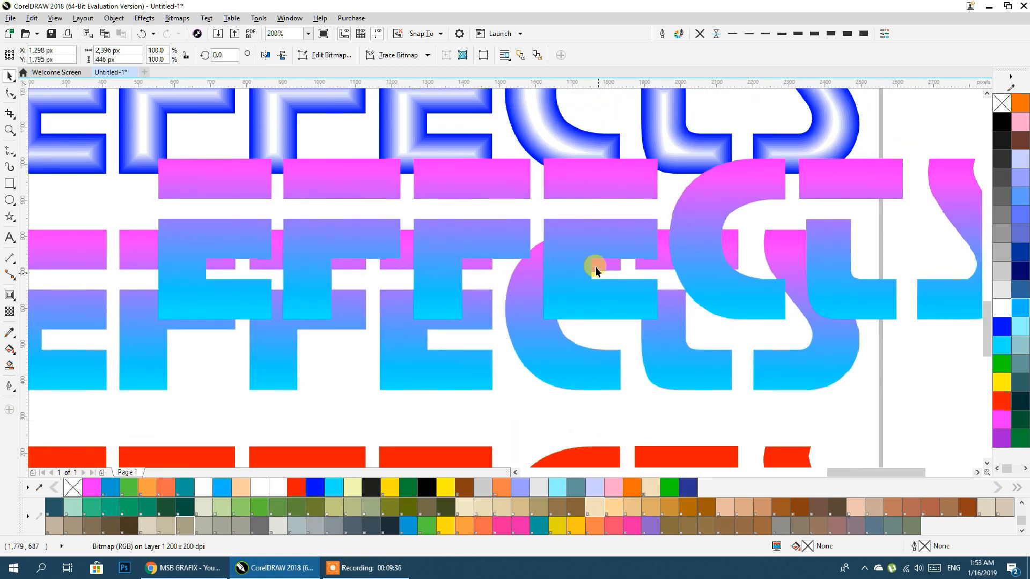
{"action": "left_click", "coordinate": [570, 232]}
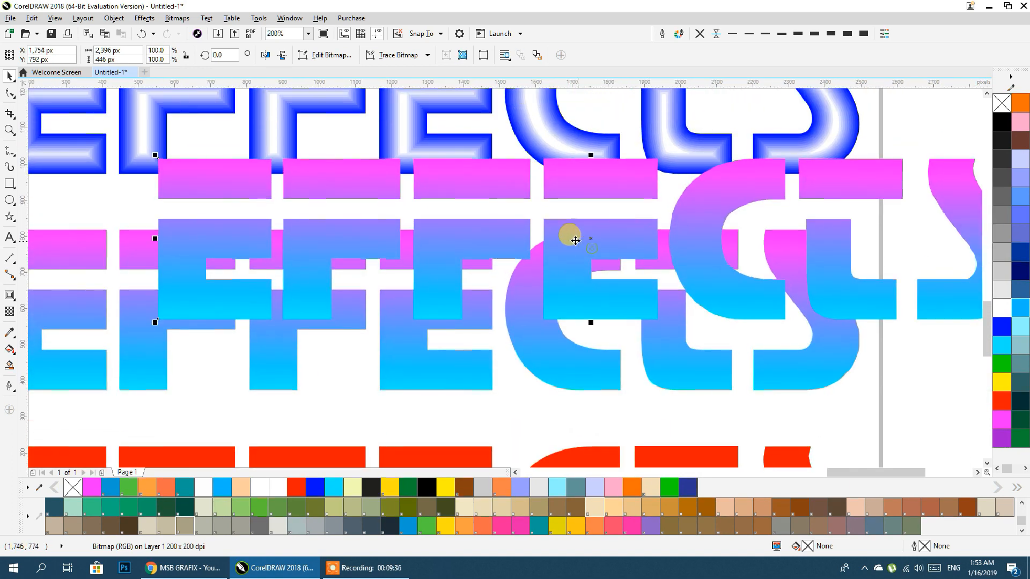
{"action": "left_click", "coordinate": [178, 17]}
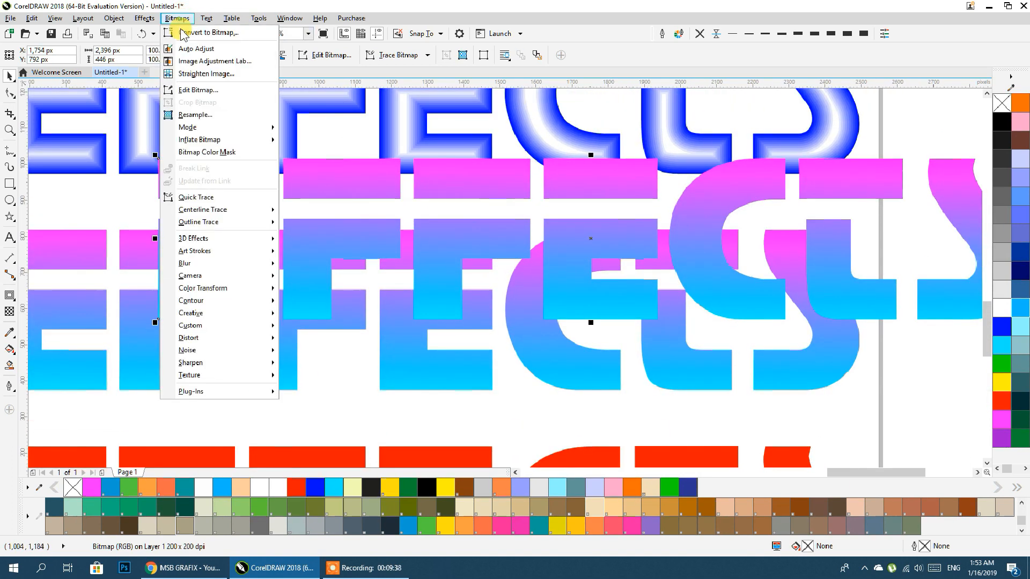
{"action": "mouse_move", "coordinate": [201, 378]}
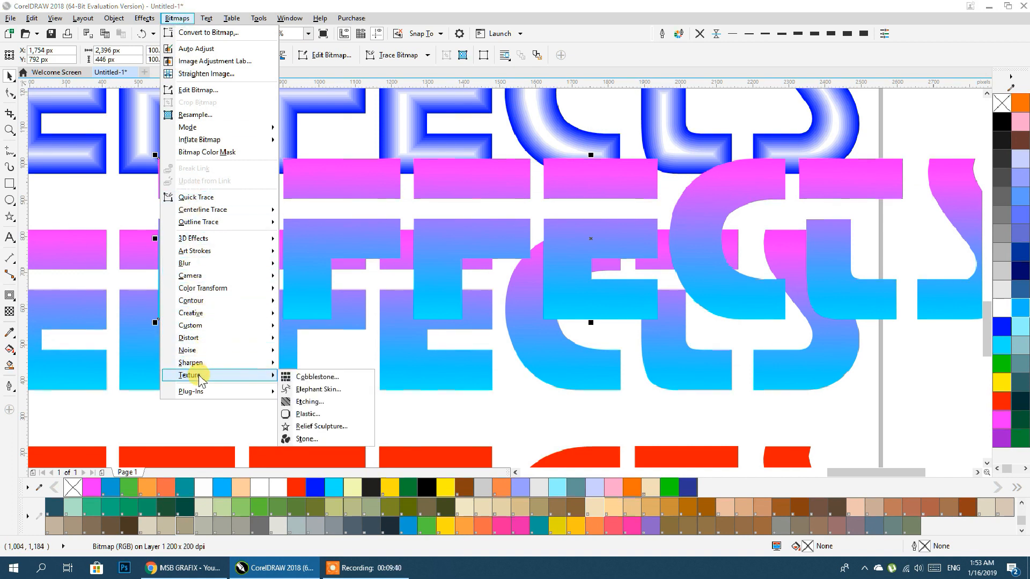
{"action": "left_click", "coordinate": [318, 416]}
{"action": "left_click", "coordinate": [559, 344]}
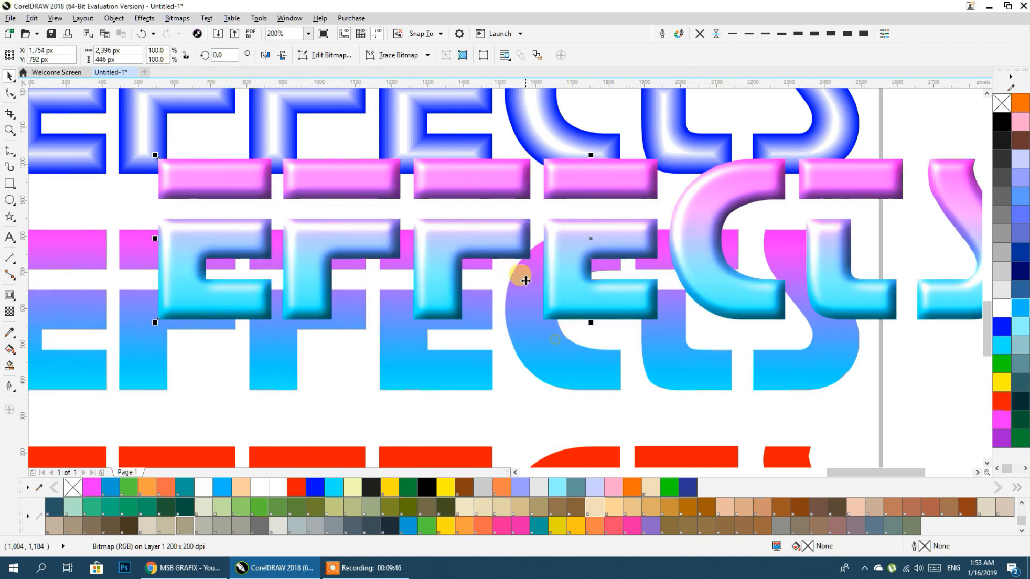
- Move the plastic-textured copy beside the page and PowerClip it inside the original fifth-row gradient text
{"action": "scroll", "coordinate": [536, 316], "scroll_direction": "down", "scroll_amount": 4}
{"action": "left_click_drag", "start_coordinate": [542, 328], "coordinate": [790, 252]}
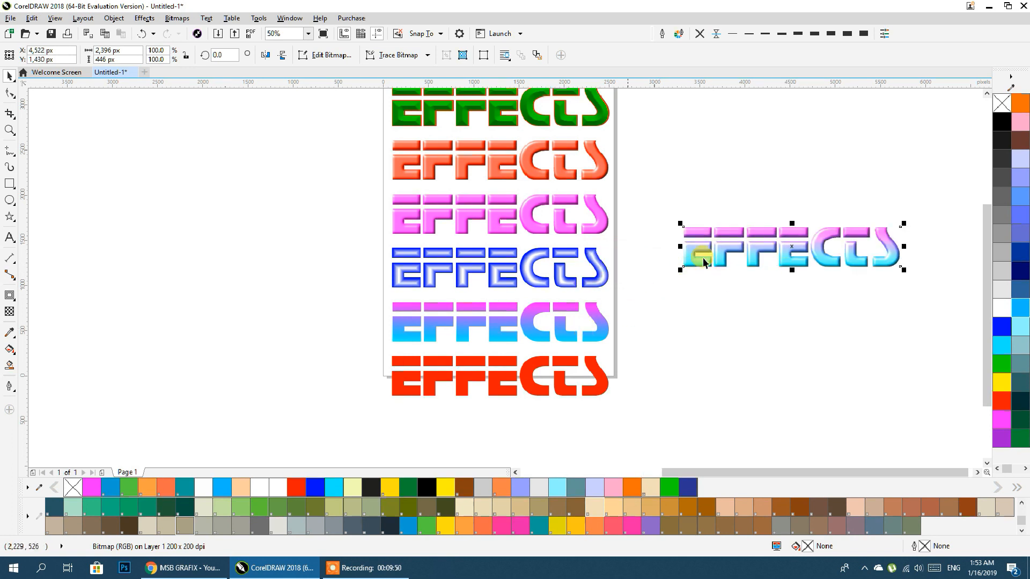
{"action": "right_click", "coordinate": [760, 220]}
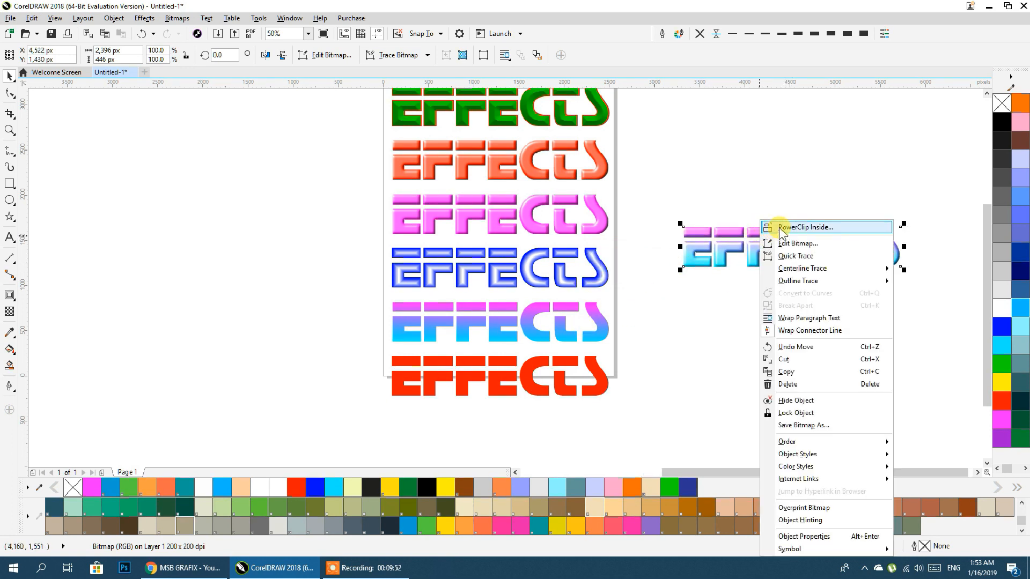
{"action": "left_click", "coordinate": [804, 228]}
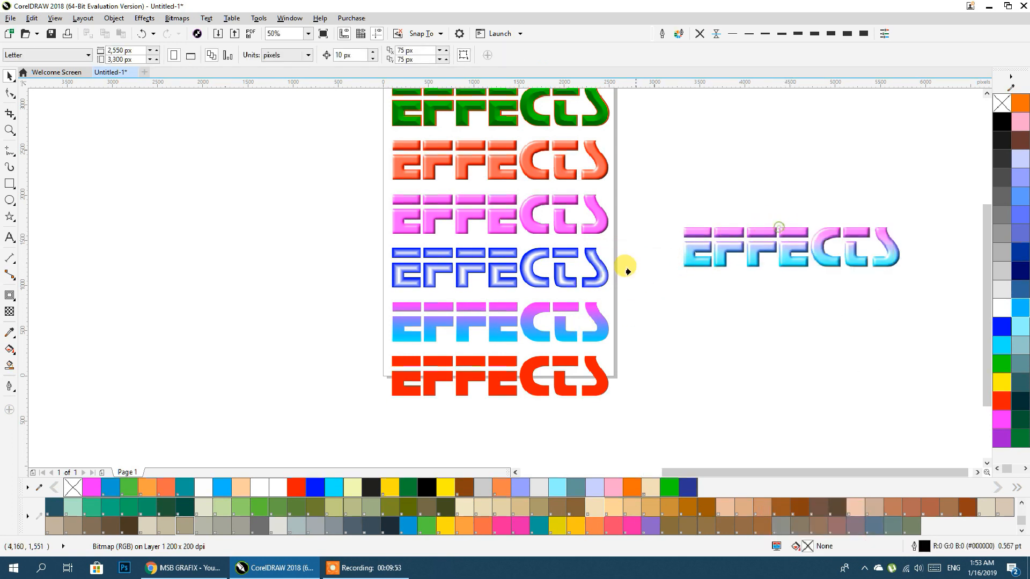
{"action": "left_click", "coordinate": [561, 336]}
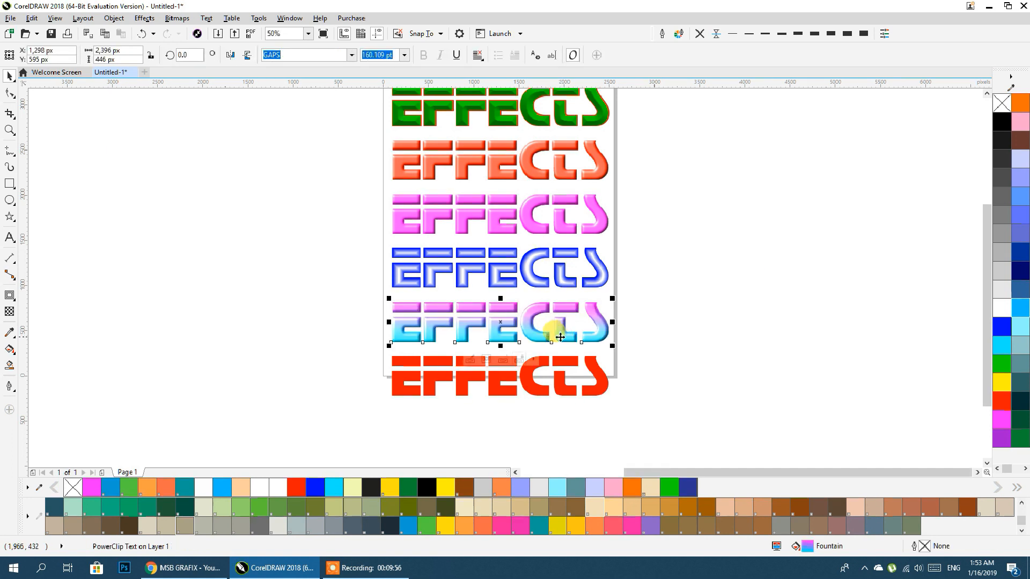
- Give the fifth-row PowerClip text a red outline 4 pt wide
{"action": "scroll", "coordinate": [558, 338], "scroll_direction": "up", "scroll_amount": 3}
{"action": "left_click_drag", "start_coordinate": [454, 279], "coordinate": [643, 293]}
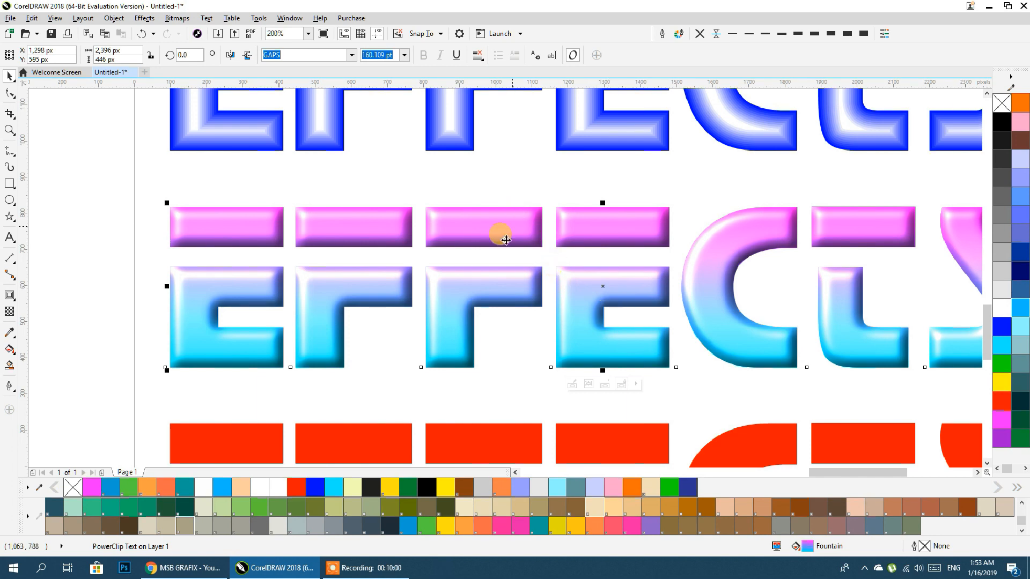
{"action": "scroll", "coordinate": [490, 235], "scroll_direction": "down", "scroll_amount": 3}
{"action": "left_click", "coordinate": [515, 291]}
{"action": "scroll", "coordinate": [515, 290], "scroll_direction": "up", "scroll_amount": 3}
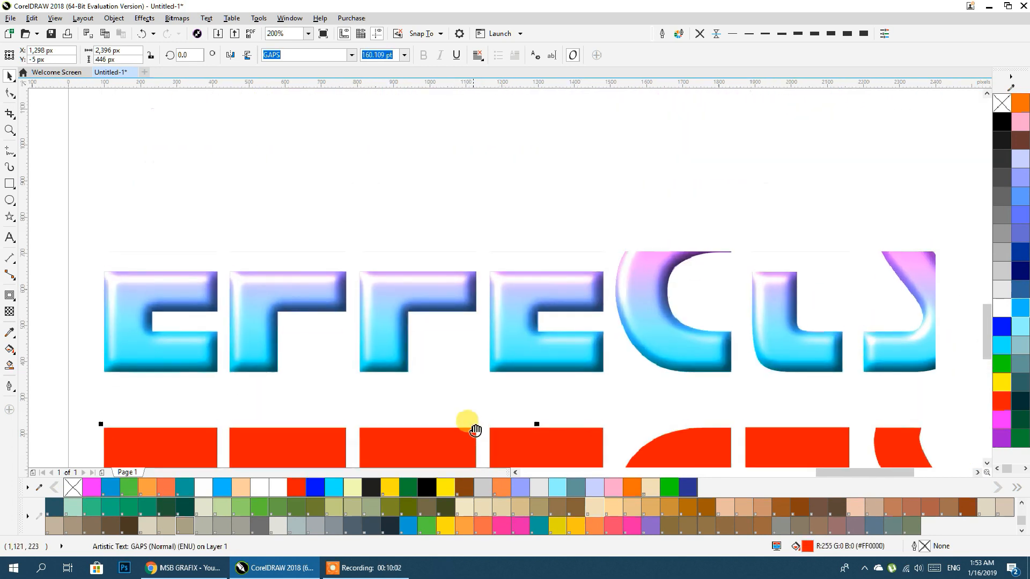
{"action": "left_click", "coordinate": [522, 364]}
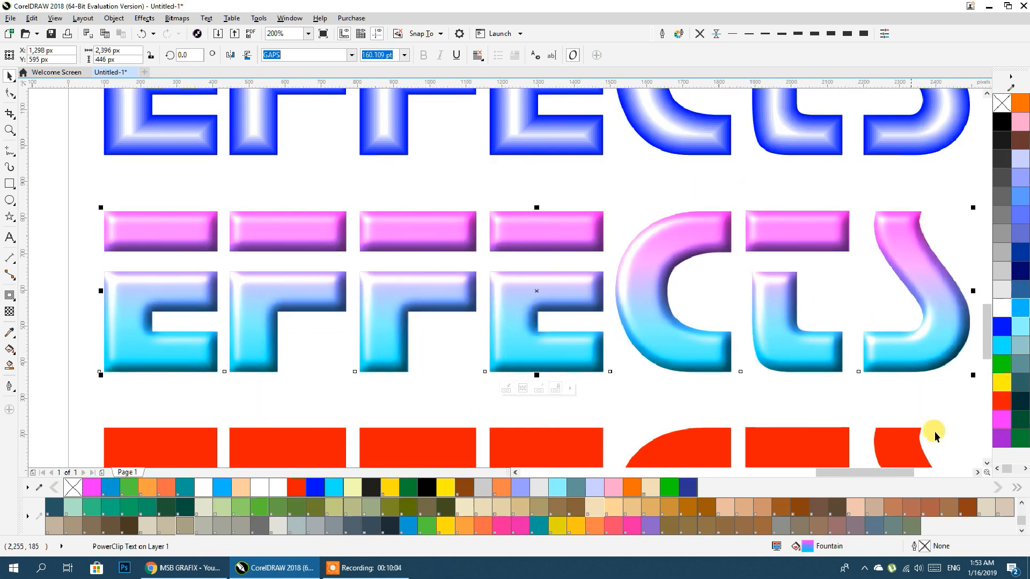
{"action": "right_click", "coordinate": [1004, 399]}
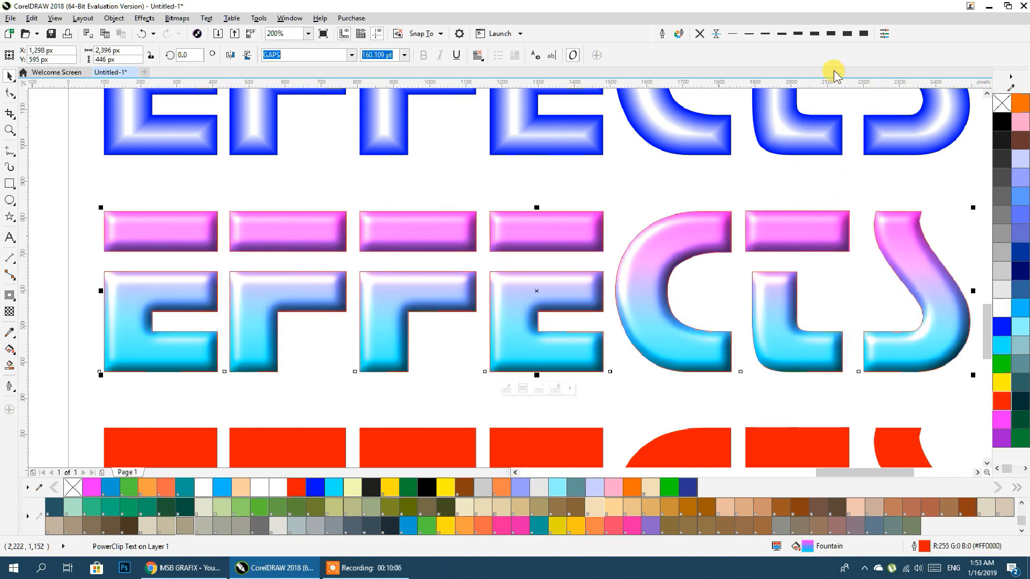
{"action": "left_click", "coordinate": [816, 33]}
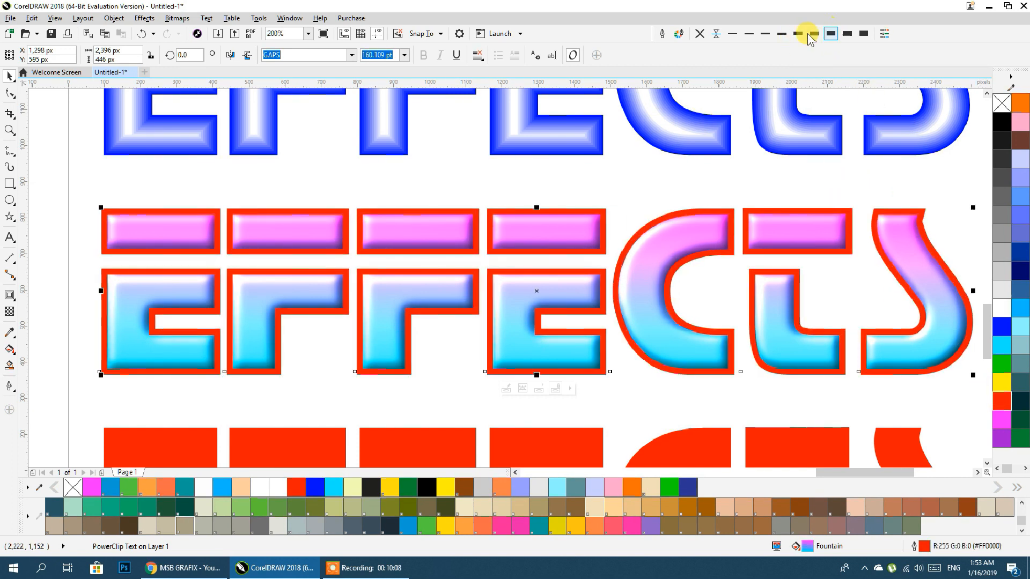
- Set the fifth-row text's outline to rounded corners and place it behind the fill
{"action": "left_click", "coordinate": [662, 33]}
{"action": "left_click", "coordinate": [477, 286]}
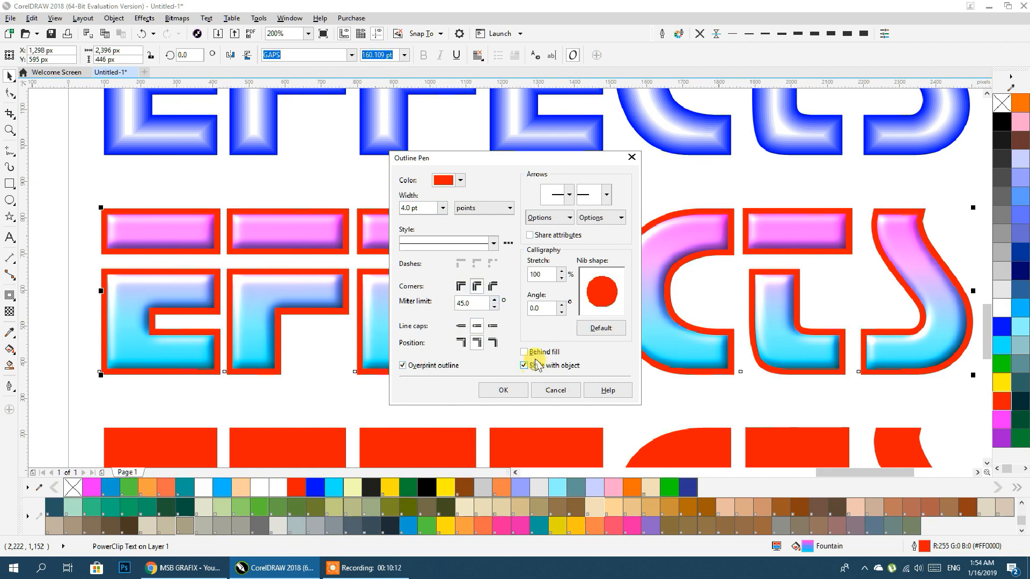
{"action": "left_click", "coordinate": [503, 390]}
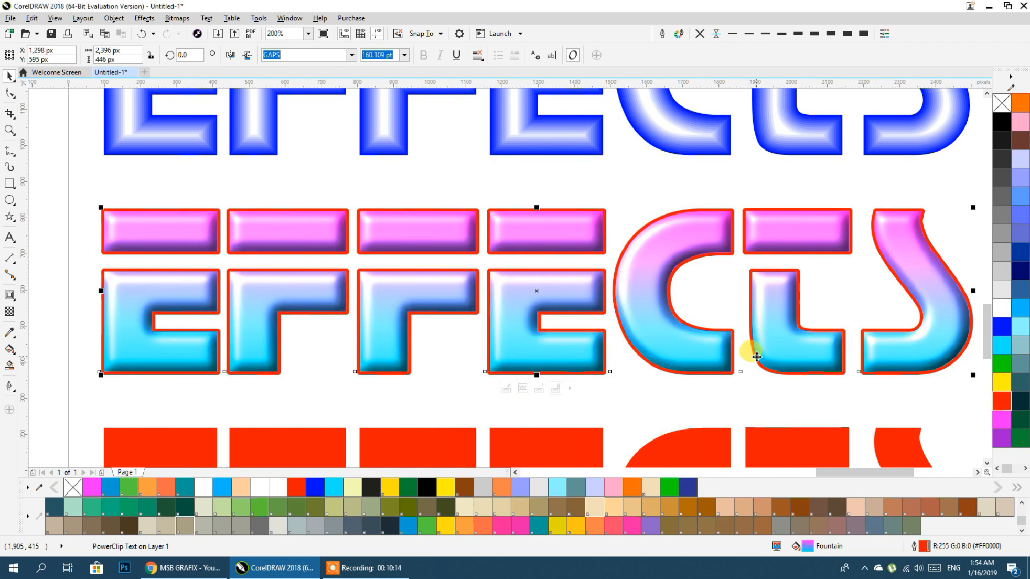
- Duplicate the solid red sixth-row text directly below itself
{"action": "left_click_drag", "start_coordinate": [759, 361], "coordinate": [727, 342]}
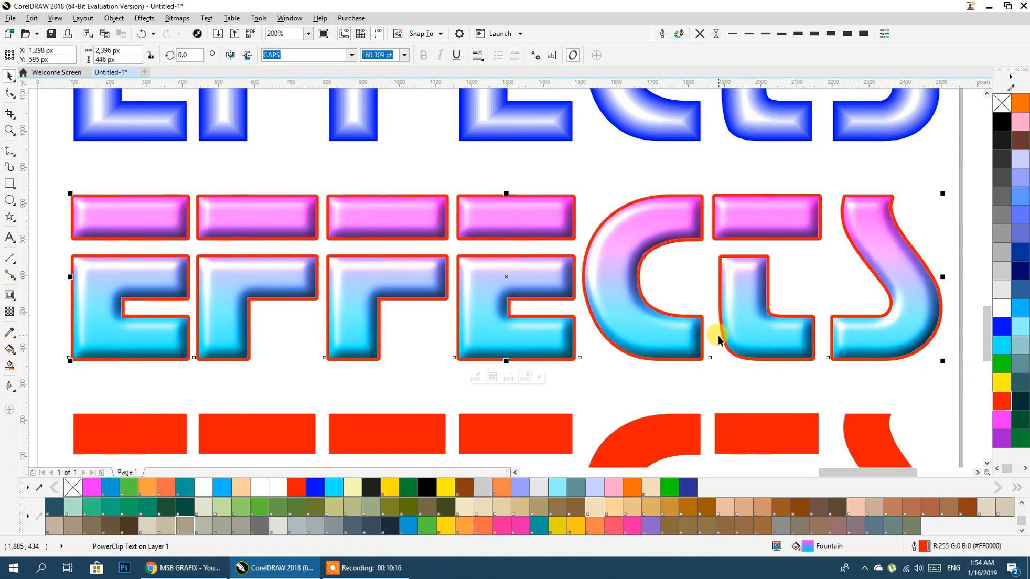
{"action": "scroll", "coordinate": [719, 339], "scroll_direction": "down", "scroll_amount": 2}
{"action": "left_click", "coordinate": [634, 325]}
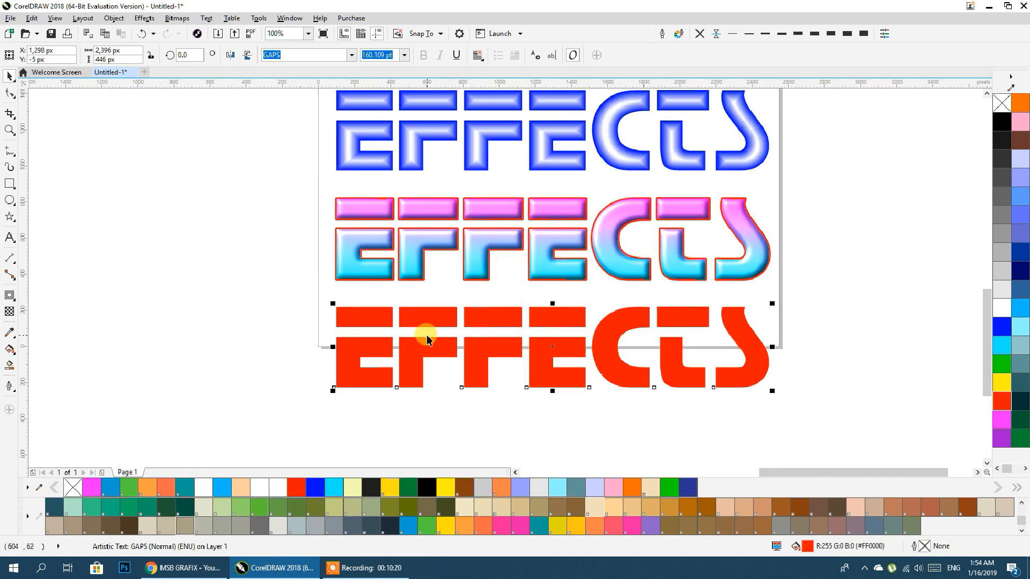
{"action": "left_click_drag", "start_coordinate": [477, 317], "coordinate": [483, 419]}
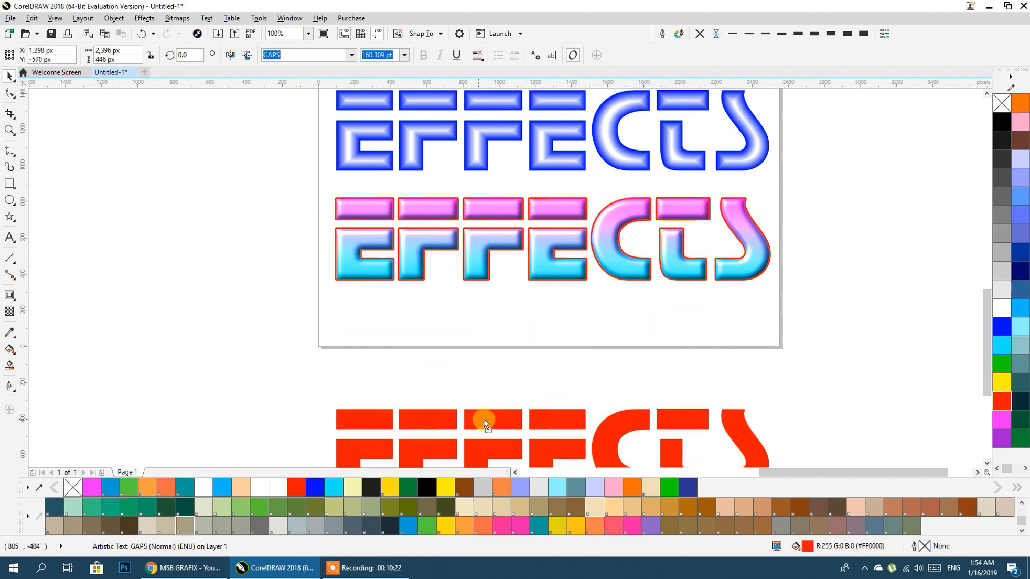
{"action": "right_click", "coordinate": [483, 419]}
{"action": "left_click_drag", "start_coordinate": [551, 386], "coordinate": [542, 259]}
{"action": "left_click_drag", "start_coordinate": [654, 263], "coordinate": [646, 320]}
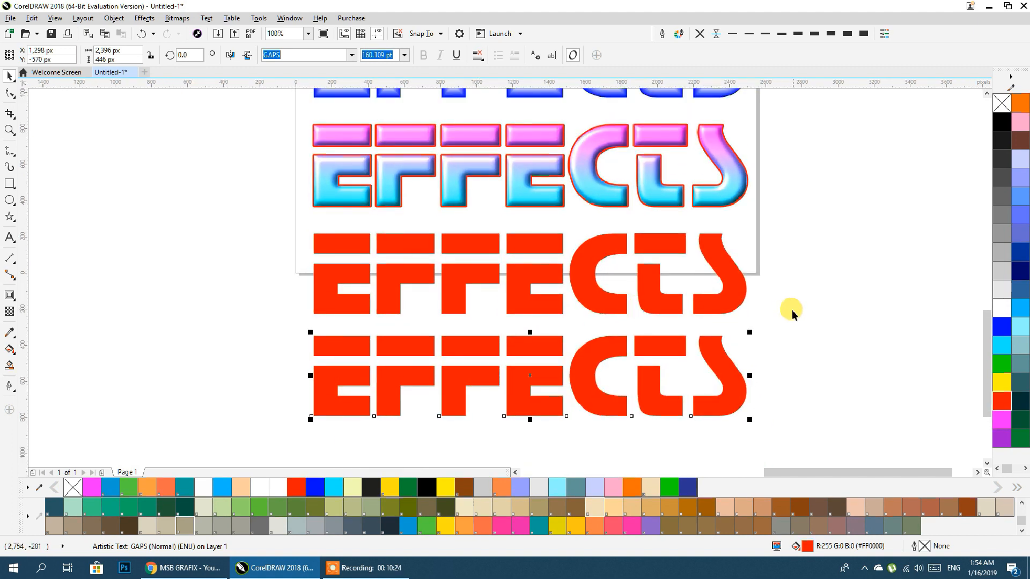
- Make a vertically shortened copy of the upper red text, 424 px high with the same upper edge, and fill it cyan
{"action": "left_click", "coordinate": [789, 305]}
{"action": "scroll", "coordinate": [538, 273], "scroll_direction": "up", "scroll_amount": 2}
{"action": "left_click", "coordinate": [529, 277]}
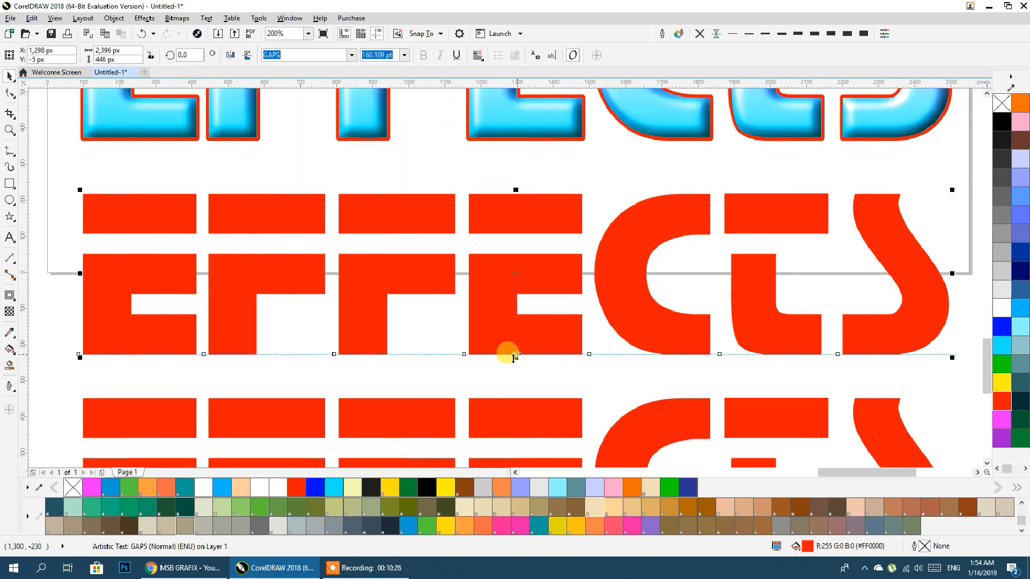
{"action": "mouse_move", "coordinate": [515, 358]}
{"action": "left_mouse_down"}
{"action": "mouse_move", "coordinate": [508, 345]}
{"action": "mouse_move", "coordinate": [517, 354]}
{"action": "left_mouse_up"}
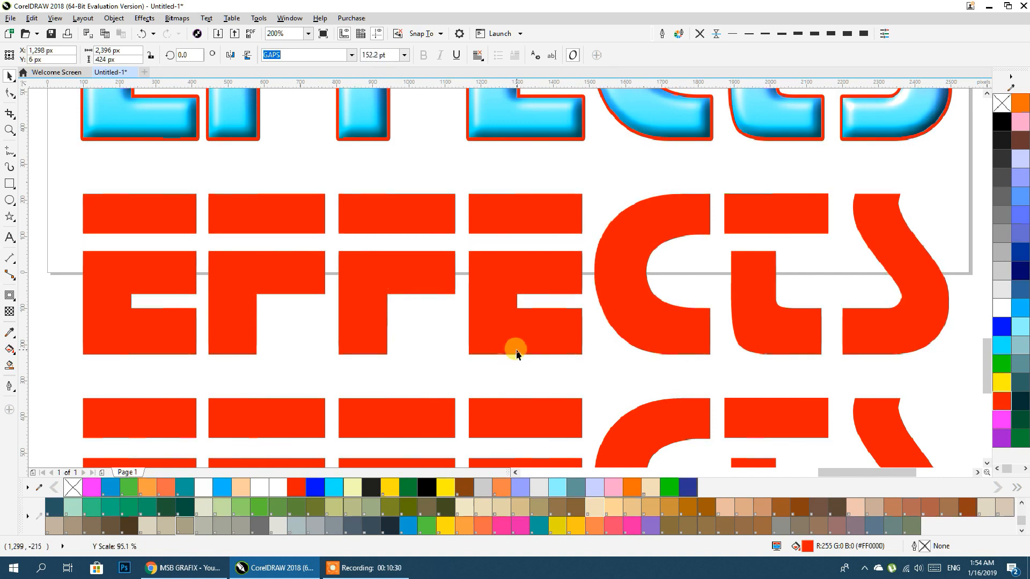
{"action": "left_click", "coordinate": [1001, 345]}
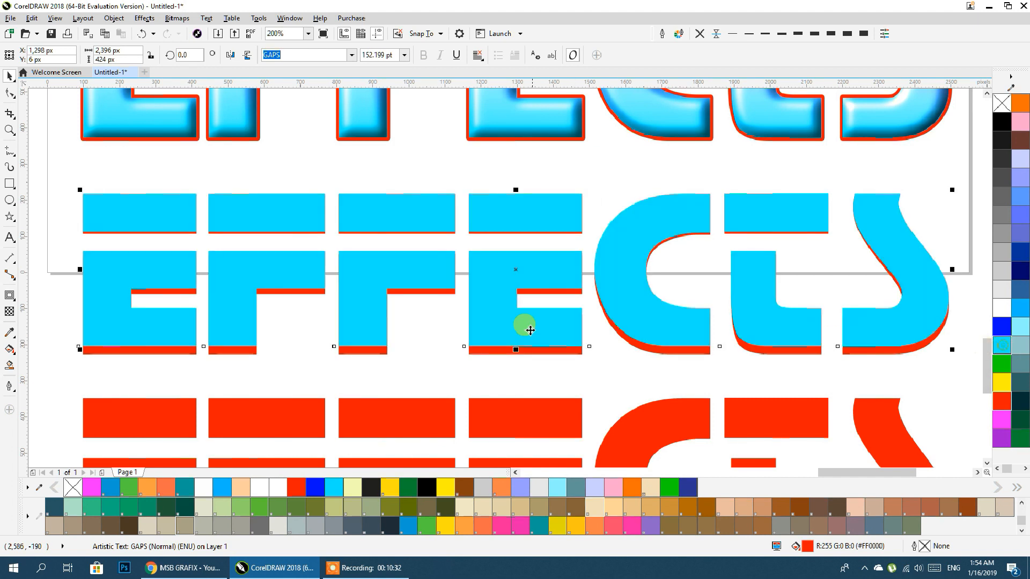
- Apply a linear transparency fading downward across the shortened copy and change its fill to white
{"action": "left_click", "coordinate": [9, 314]}
{"action": "left_click_drag", "start_coordinate": [487, 179], "coordinate": [488, 346]}
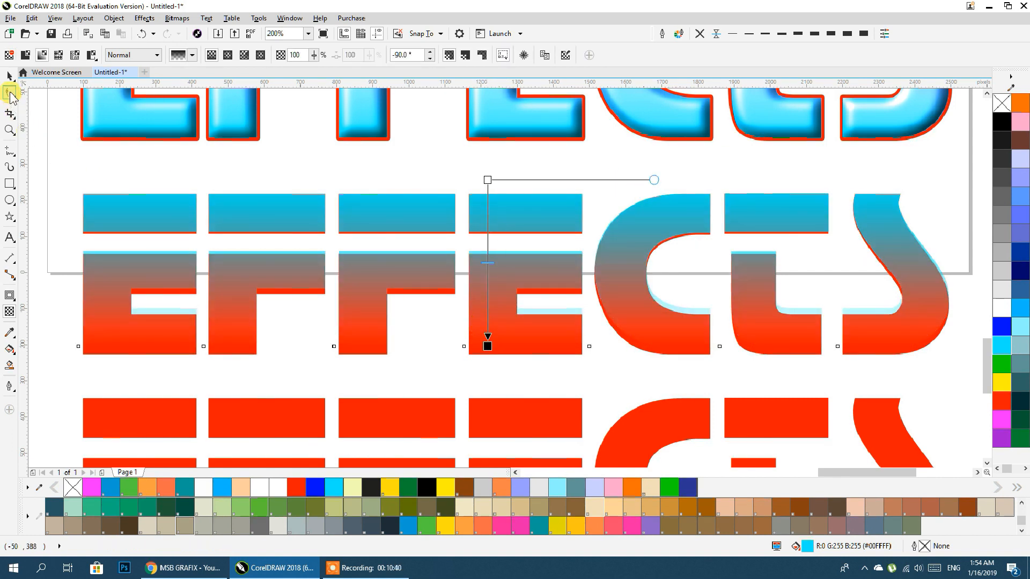
{"action": "left_click", "coordinate": [10, 78]}
{"action": "left_click", "coordinate": [549, 192]}
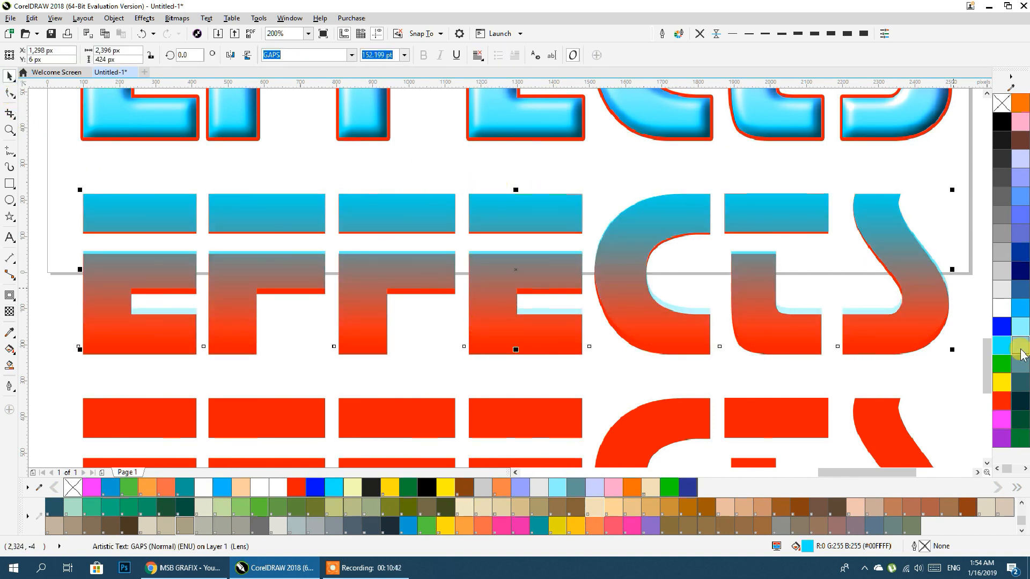
{"action": "left_click", "coordinate": [1002, 309]}
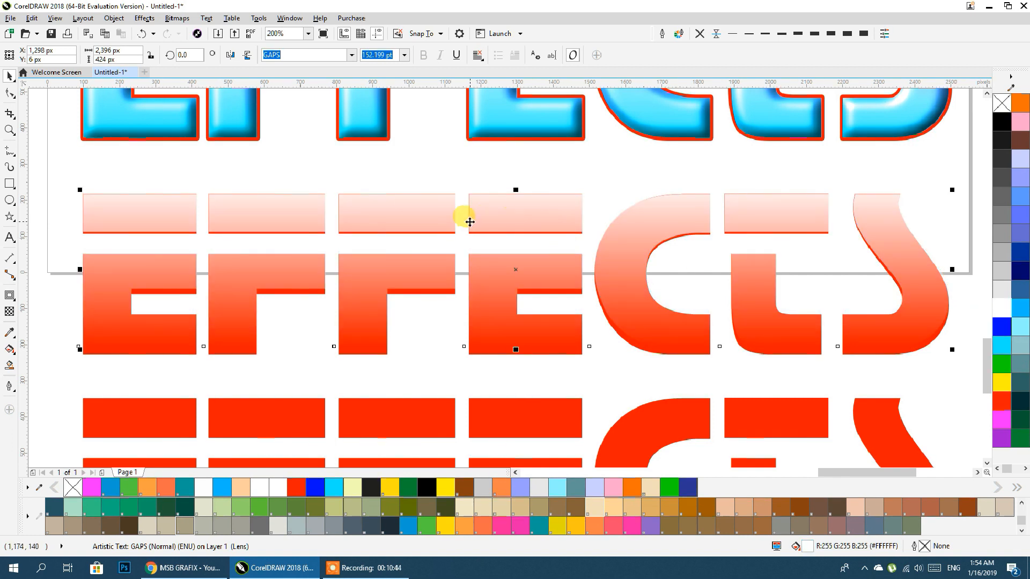
- Move the white transparent copy beside the page and try to PowerClip it inside the upper red text
{"action": "scroll", "coordinate": [470, 221], "scroll_direction": "down", "scroll_amount": 3}
{"action": "left_click_drag", "start_coordinate": [459, 219], "coordinate": [747, 225]}
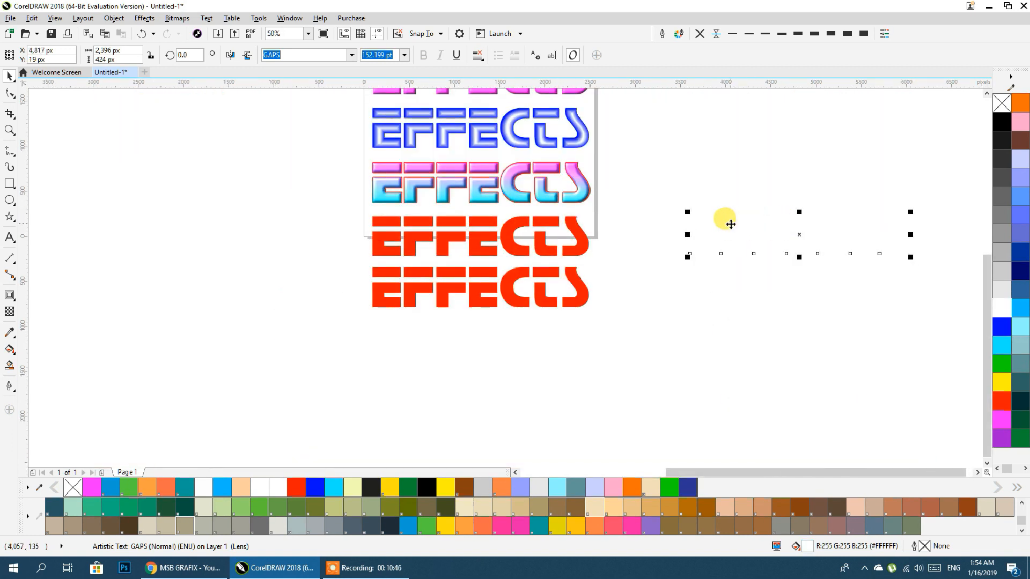
{"action": "right_click", "coordinate": [730, 224]}
{"action": "left_click", "coordinate": [751, 229]}
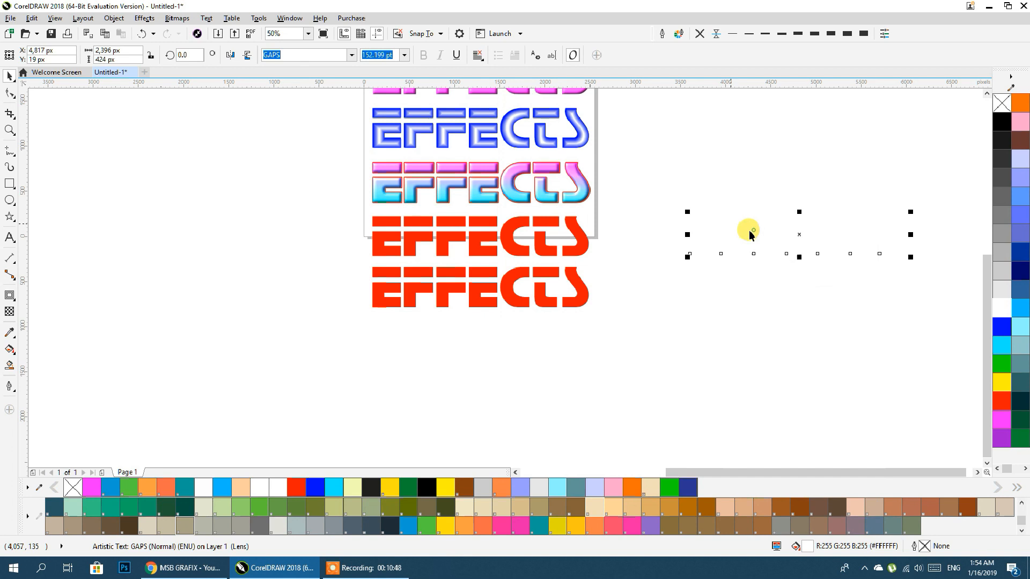
{"action": "left_click", "coordinate": [504, 244]}
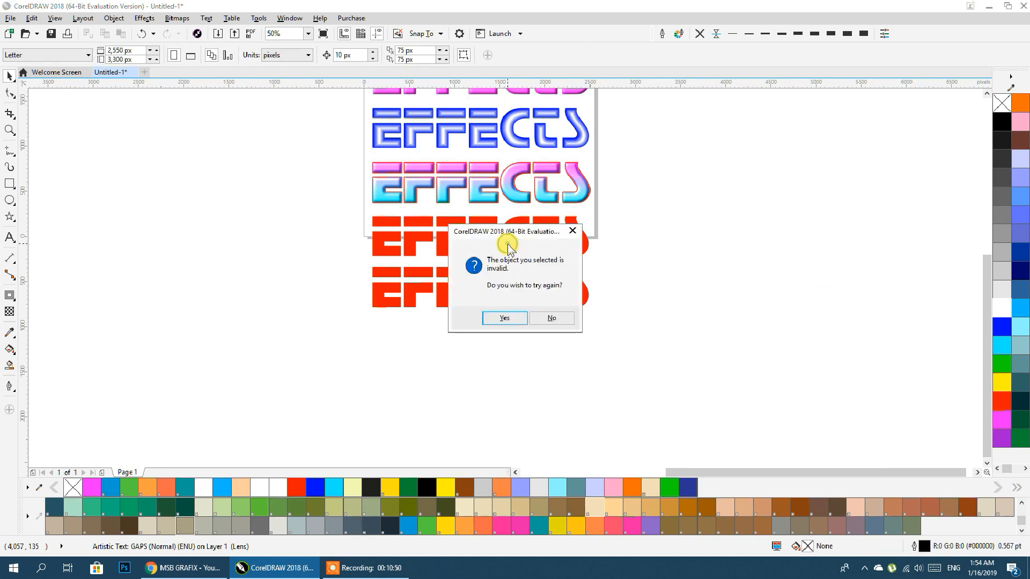
{"action": "left_click", "coordinate": [523, 320]}
- Convert the upper red text to curves and PowerClip the white transparent copy inside it
{"action": "left_click", "coordinate": [556, 272]}
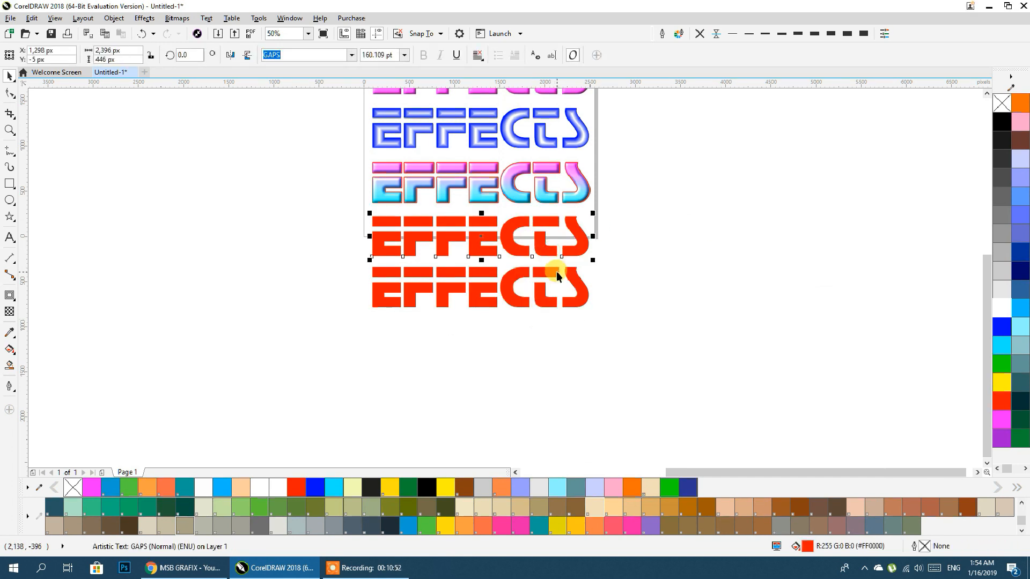
{"action": "key", "text": "ctrl+q"}
{"action": "left_click", "coordinate": [666, 251]}
{"action": "left_click", "coordinate": [715, 232]}
{"action": "right_click", "coordinate": [729, 242]}
{"action": "left_click", "coordinate": [742, 246]}
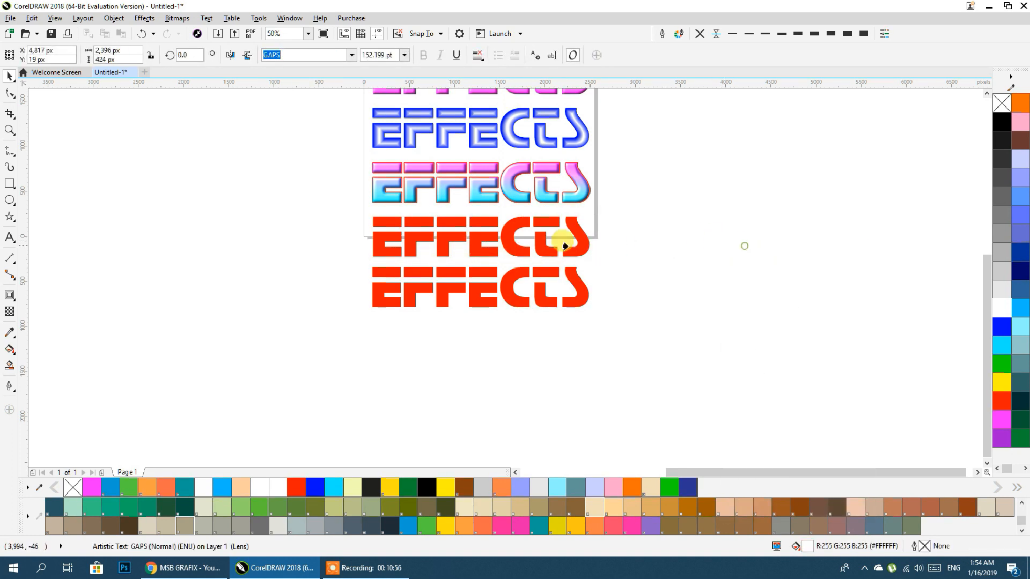
{"action": "left_click", "coordinate": [506, 234]}
- Open the upper red text's PowerClip contents in Wireframe view and move the white text up to Y 1 px
{"action": "scroll", "coordinate": [488, 230], "scroll_direction": "up", "scroll_amount": 3}
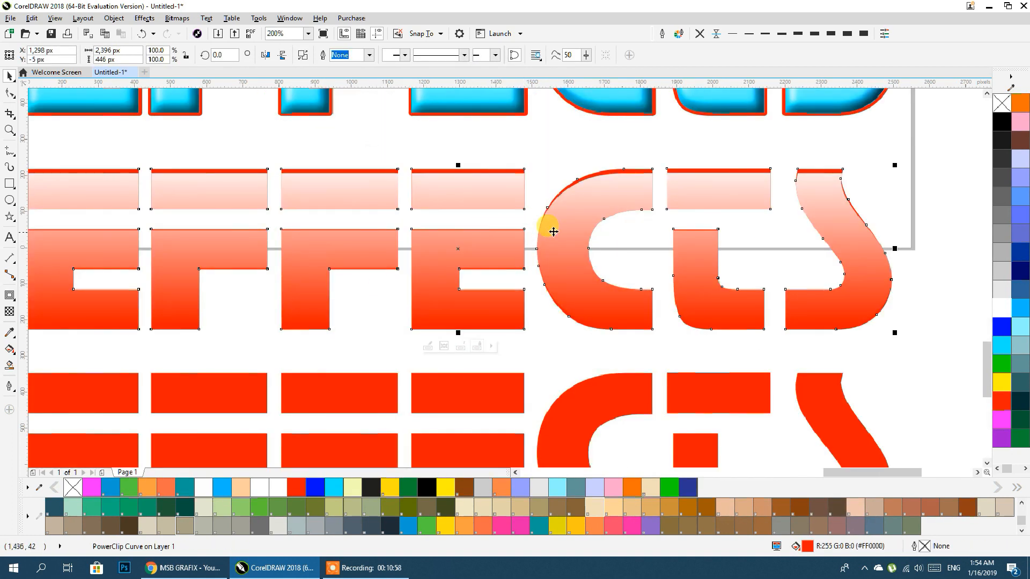
{"action": "double_click", "coordinate": [587, 225]}
{"action": "left_click", "coordinate": [465, 189]}
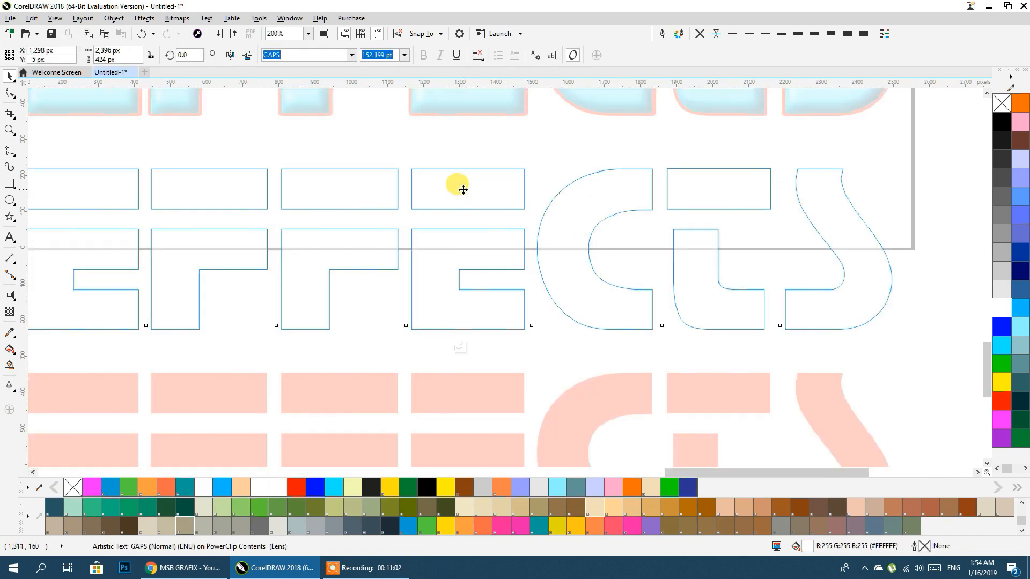
{"action": "left_click", "coordinate": [83, 18]}
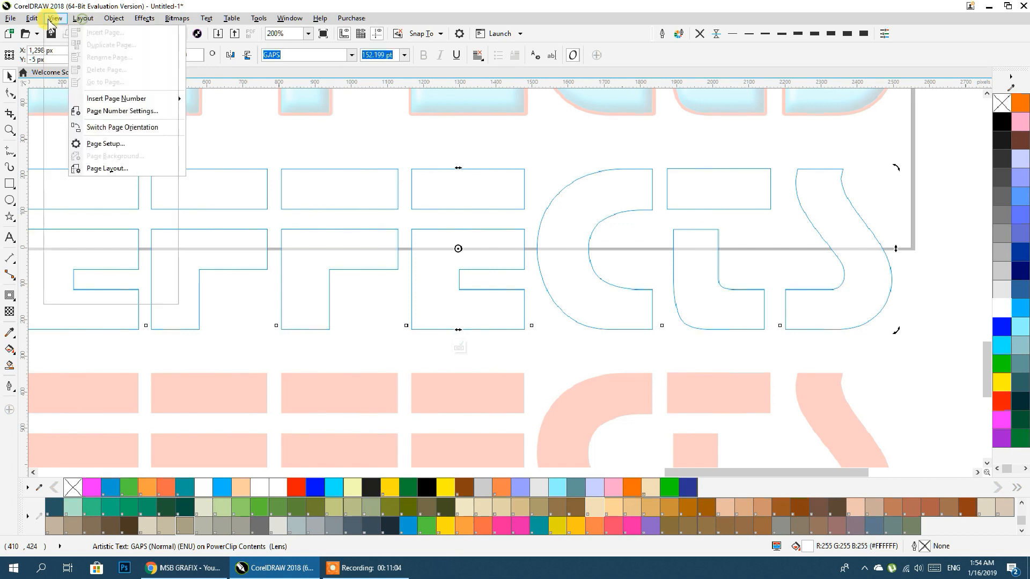
{"action": "mouse_move", "coordinate": [55, 17]}
{"action": "left_click", "coordinate": [70, 44]}
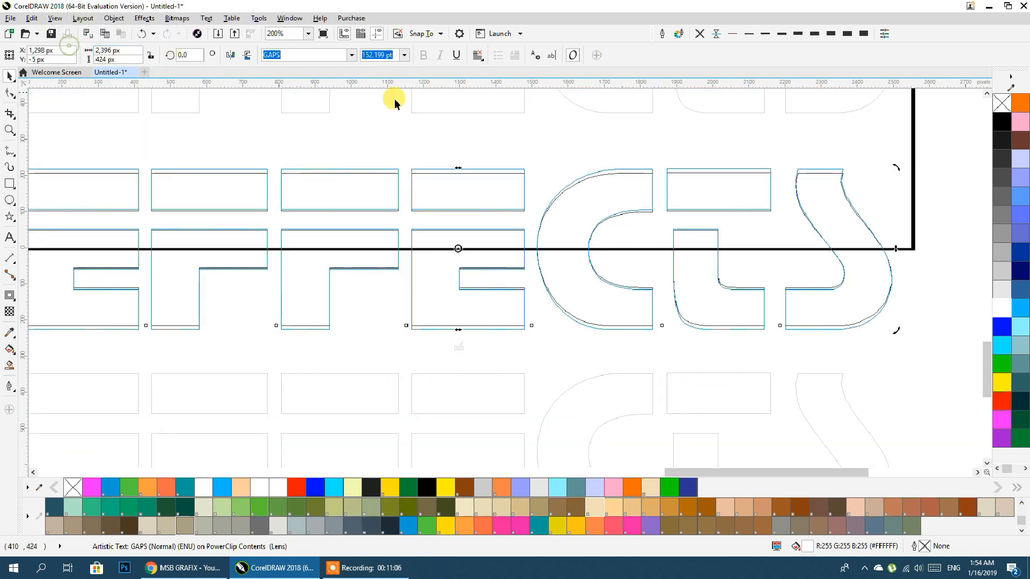
{"action": "scroll", "coordinate": [476, 214], "scroll_direction": "up", "scroll_amount": 2}
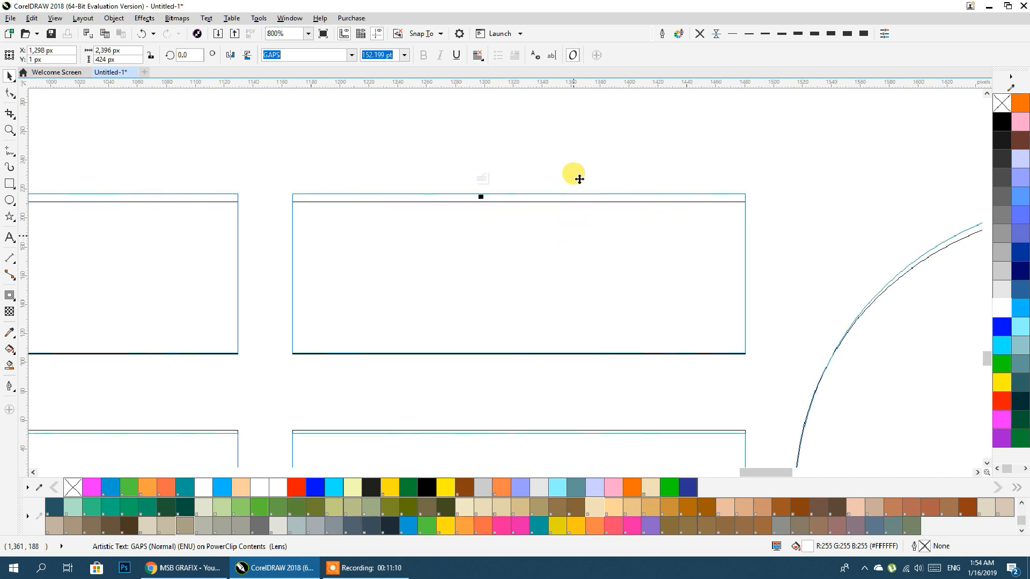
{"action": "left_click", "coordinate": [582, 154]}
- Make a vertically mirrored copy of the white text and move it down to Y -13 px
{"action": "scroll", "coordinate": [582, 154], "scroll_direction": "down", "scroll_amount": 2}
{"action": "left_click", "coordinate": [562, 160]}
{"action": "left_click_drag", "start_coordinate": [558, 159], "coordinate": [527, 196]}
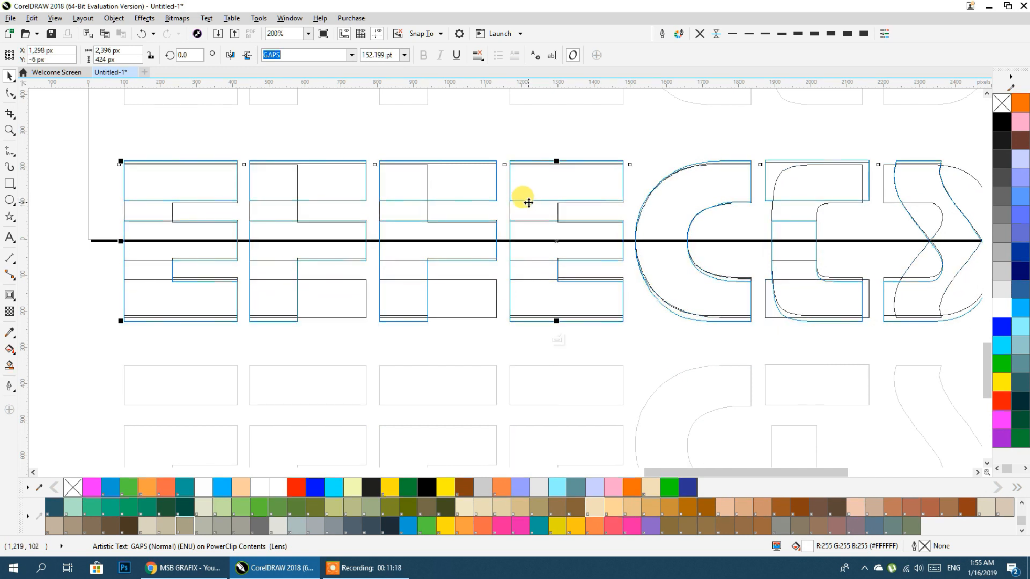
{"action": "scroll", "coordinate": [557, 317], "scroll_direction": "up", "scroll_amount": 2}
{"action": "scroll", "coordinate": [569, 276], "scroll_direction": "up", "scroll_amount": 4}
{"action": "left_click_drag", "start_coordinate": [577, 260], "coordinate": [568, 278]}
{"action": "scroll", "coordinate": [566, 287], "scroll_direction": "down", "scroll_amount": 6}
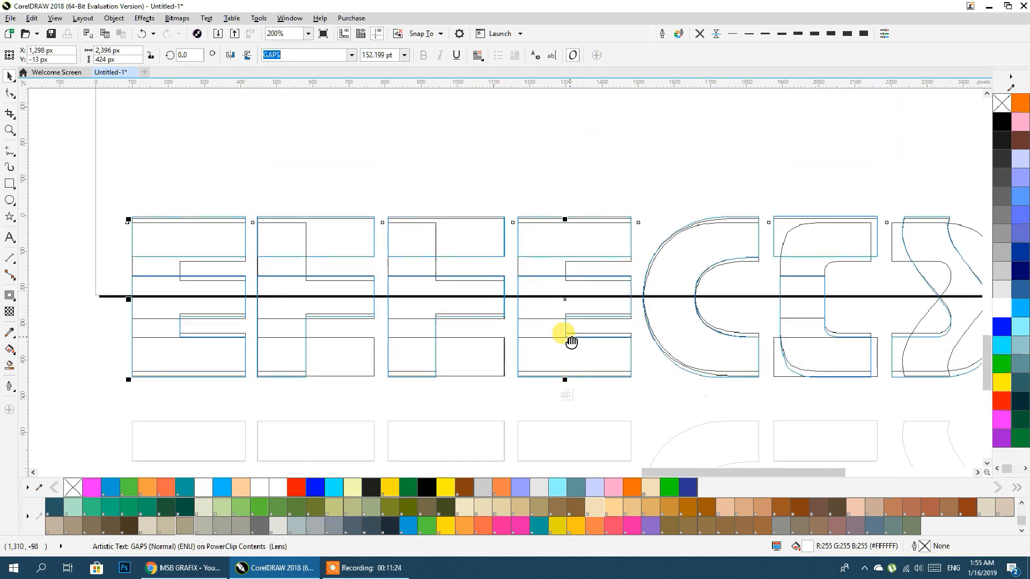
- Move the upright white text up to Y 3 px inside the PowerClip frame
{"action": "scroll", "coordinate": [571, 341], "scroll_direction": "up", "scroll_amount": 6}
{"action": "key", "text": "ctrl+z"}
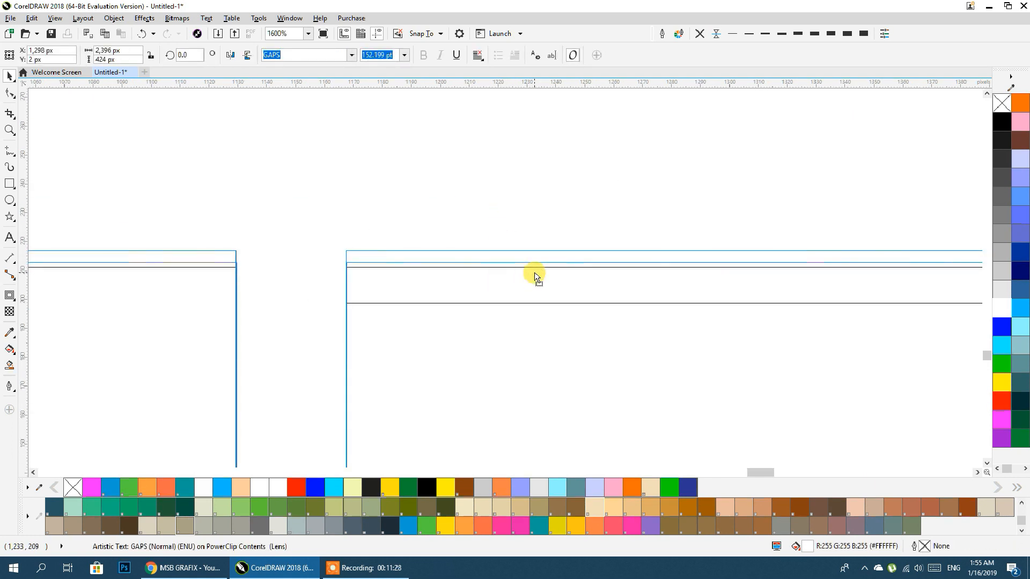
{"action": "left_click_drag", "start_coordinate": [535, 273], "coordinate": [537, 235]}
- Return to Enhanced view and fill both texts inside the PowerClip with green
{"action": "scroll", "coordinate": [537, 235], "scroll_direction": "down", "scroll_amount": 6}
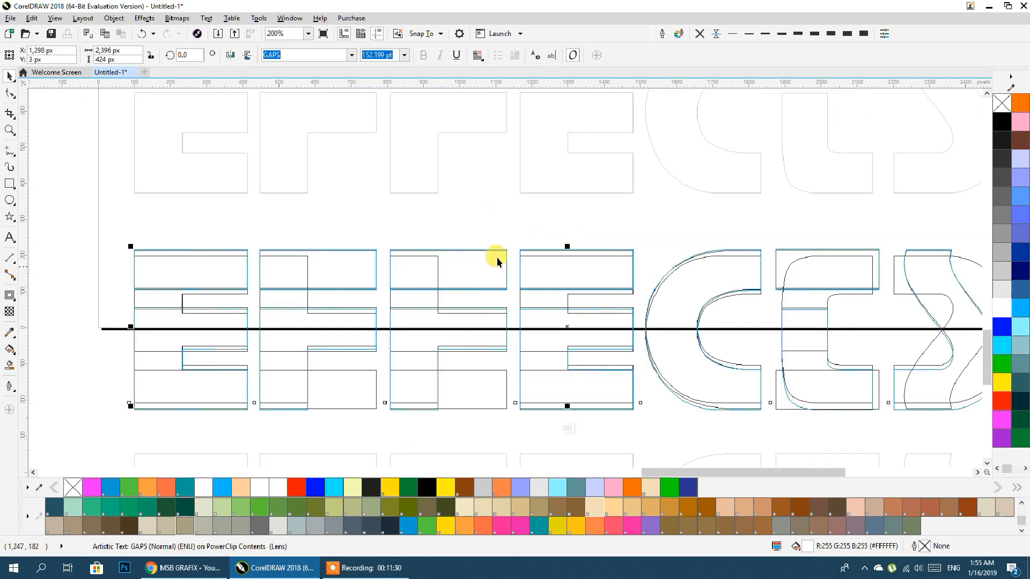
{"action": "left_click", "coordinate": [55, 21]}
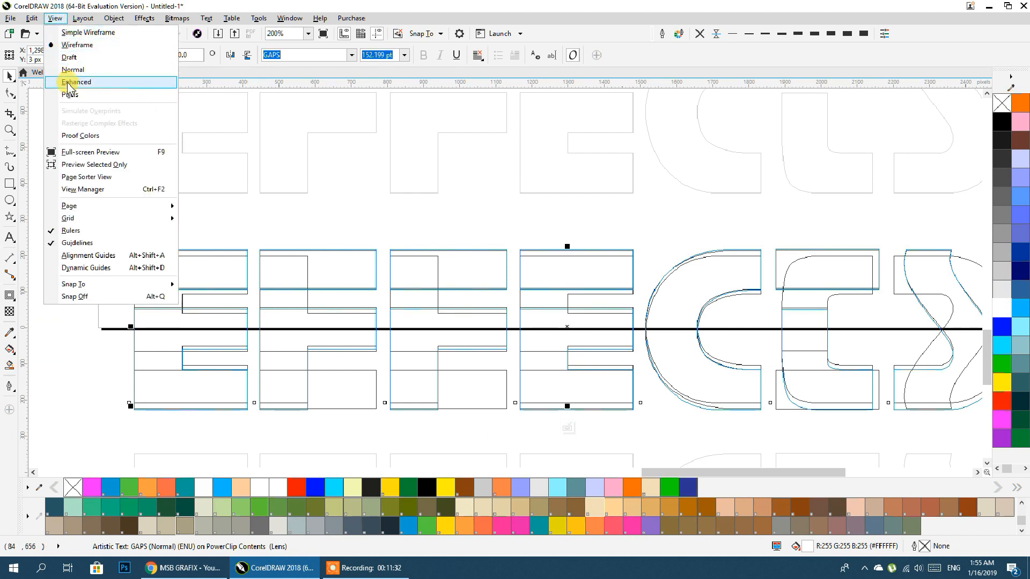
{"action": "left_click", "coordinate": [69, 81]}
{"action": "scroll", "coordinate": [368, 230], "scroll_direction": "down", "scroll_amount": 2}
{"action": "left_click_drag", "start_coordinate": [209, 220], "coordinate": [990, 362]}
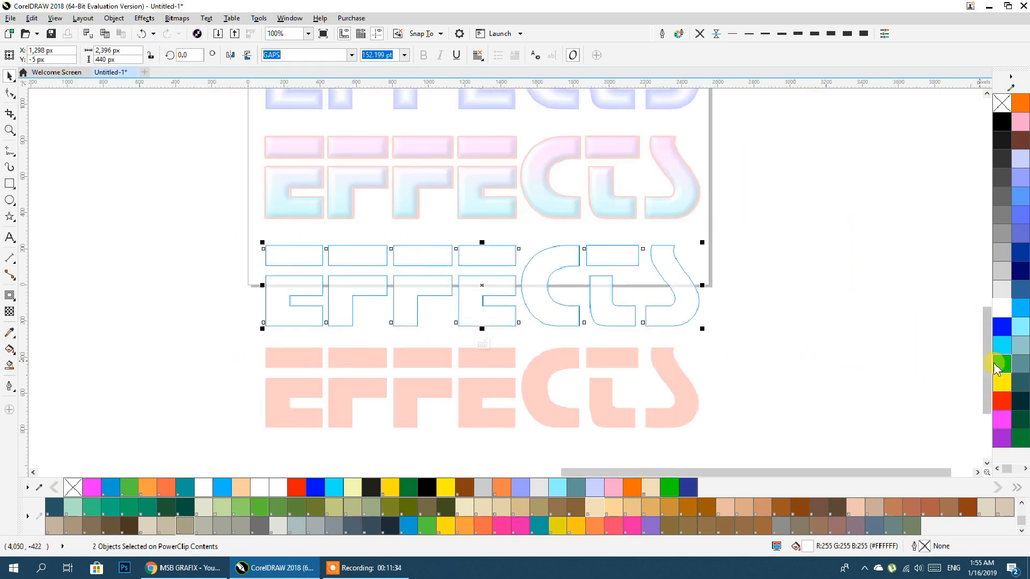
{"action": "left_click", "coordinate": [996, 367]}
{"action": "left_click", "coordinate": [812, 343]}
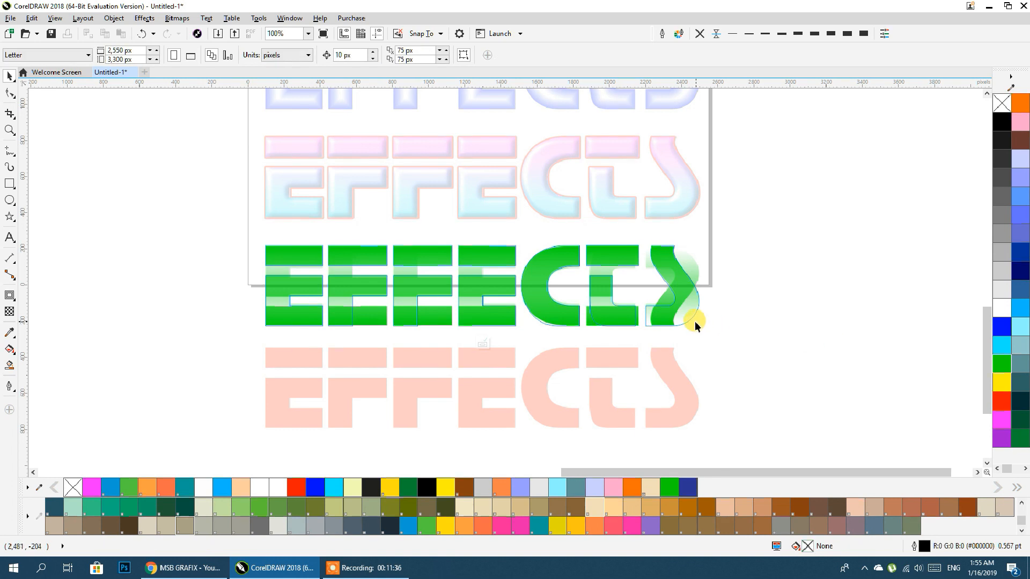
- Delete the vertically mirrored copy from the PowerClip contents
{"action": "scroll", "coordinate": [619, 311], "scroll_direction": "up", "scroll_amount": 2}
{"action": "left_click_drag", "start_coordinate": [796, 268], "coordinate": [891, 246]}
{"action": "key", "text": "Delete"}
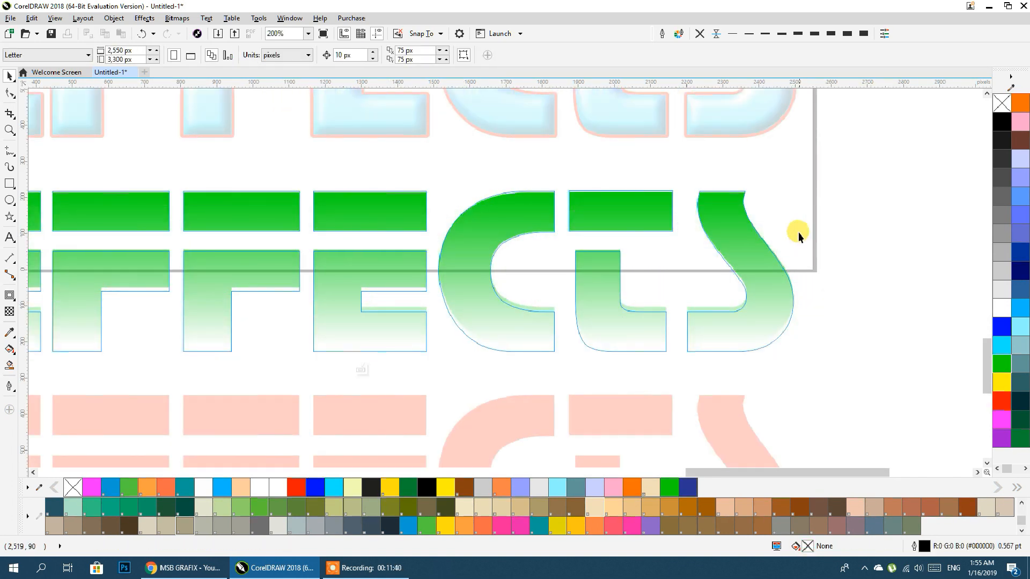
- Duplicate the green text slightly lower with a blue #336699 fill and reverse its linear transparency to fade upward at 90°
{"action": "key", "text": "ctrl+z"}
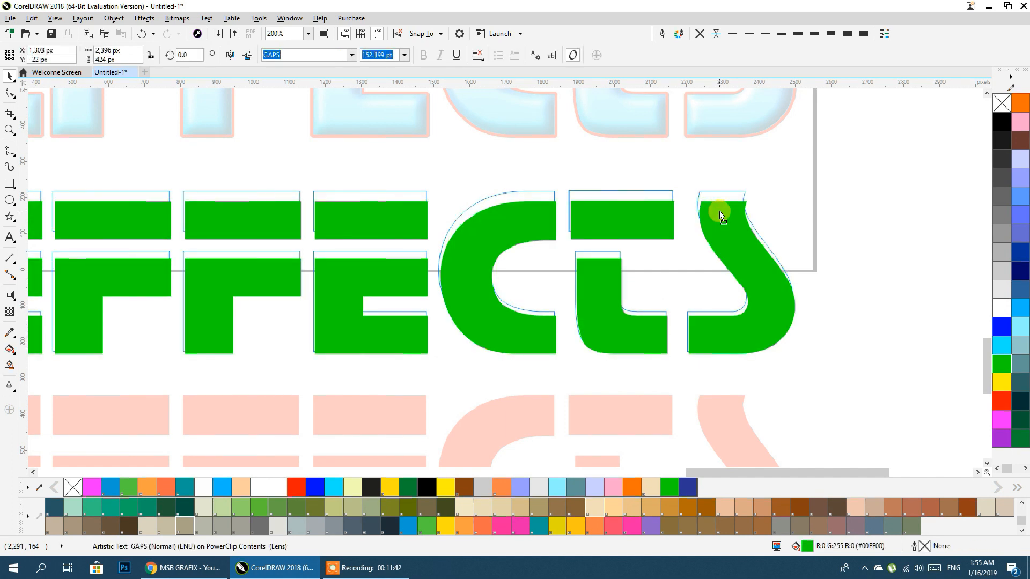
{"action": "left_click", "coordinate": [1018, 293]}
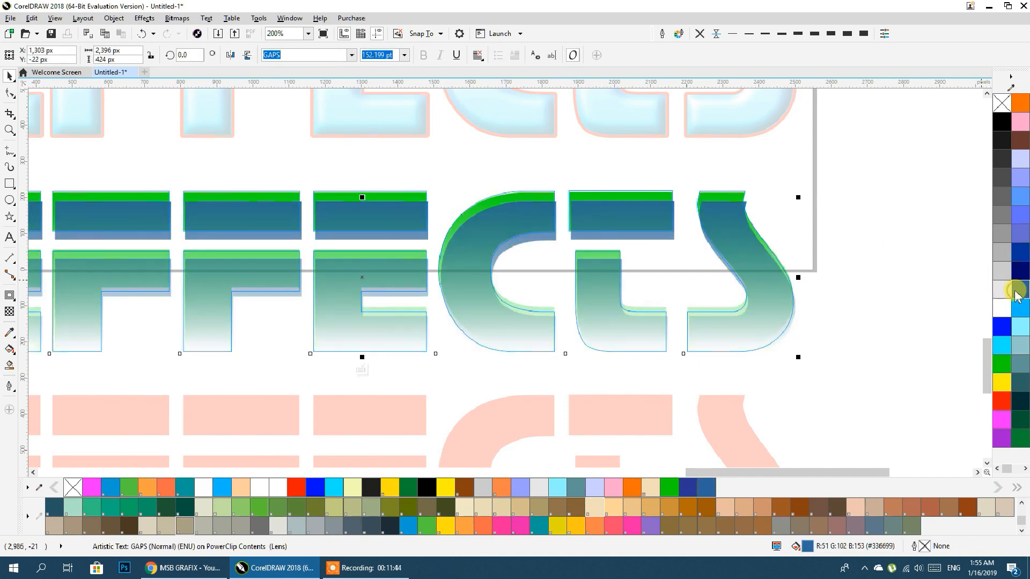
{"action": "left_click", "coordinate": [9, 311]}
{"action": "left_click_drag", "start_coordinate": [333, 187], "coordinate": [333, 353]}
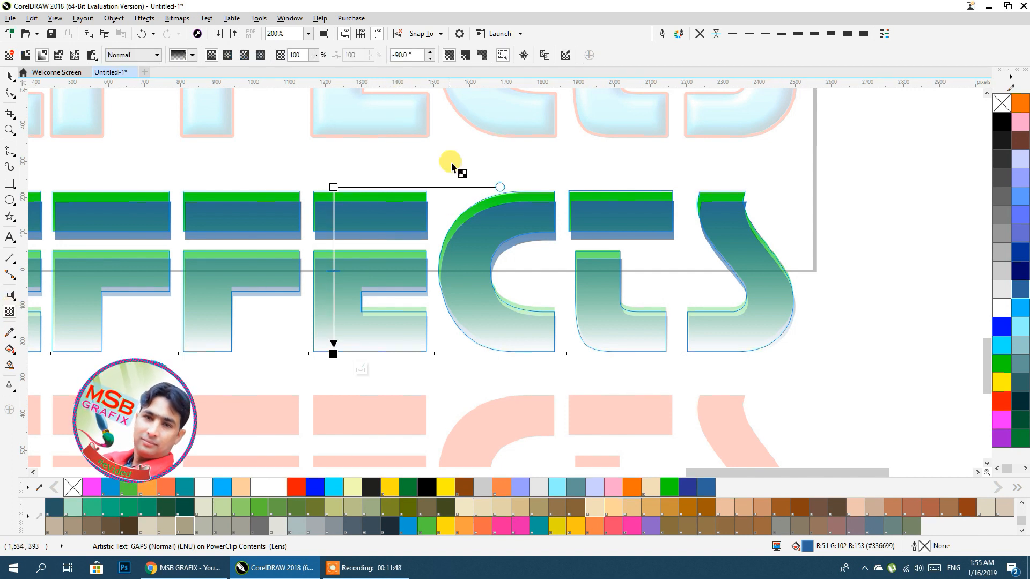
{"action": "left_click_drag", "start_coordinate": [395, 353], "coordinate": [396, 195]}
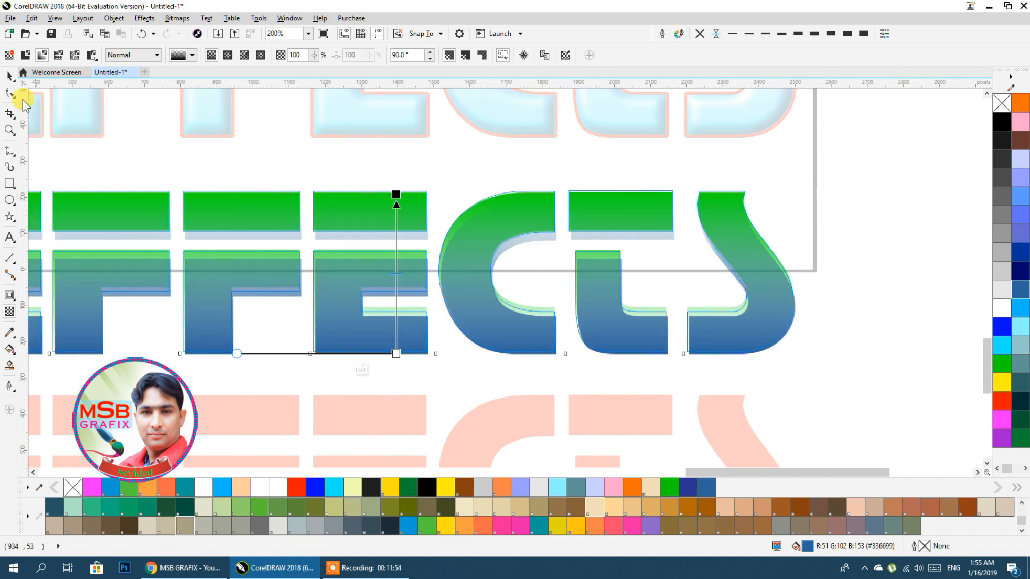
{"action": "left_click", "coordinate": [9, 76]}
- Move the blue text copy inside the PowerClip to X 1,298 px and Y -9 px, matching the frame's side edges
{"action": "scroll", "coordinate": [437, 230], "scroll_direction": "down", "scroll_amount": 2}
{"action": "scroll", "coordinate": [344, 280], "scroll_direction": "up", "scroll_amount": 2}
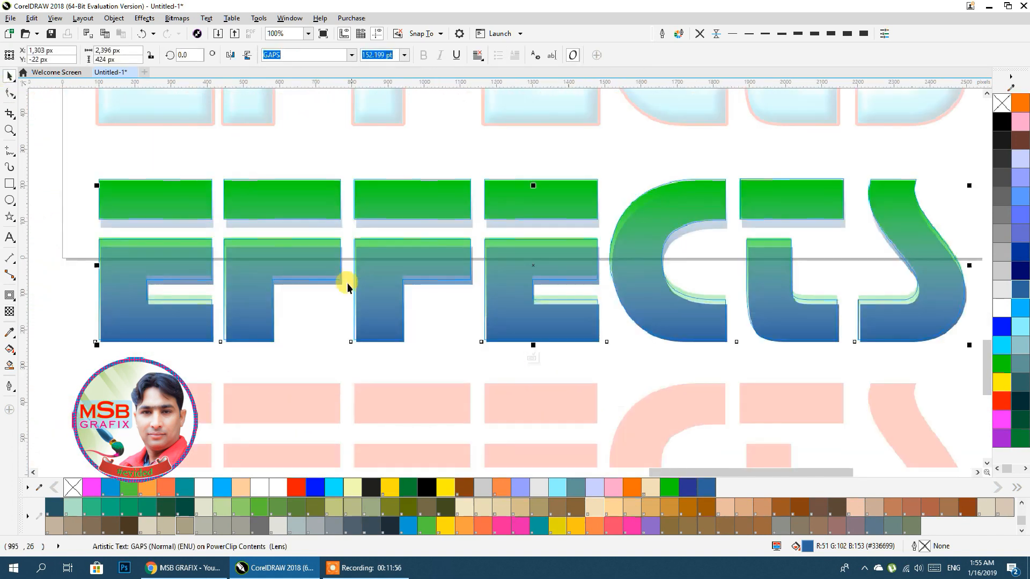
{"action": "left_click_drag", "start_coordinate": [345, 280], "coordinate": [543, 265]}
{"action": "scroll", "coordinate": [345, 294], "scroll_direction": "up", "scroll_amount": 2}
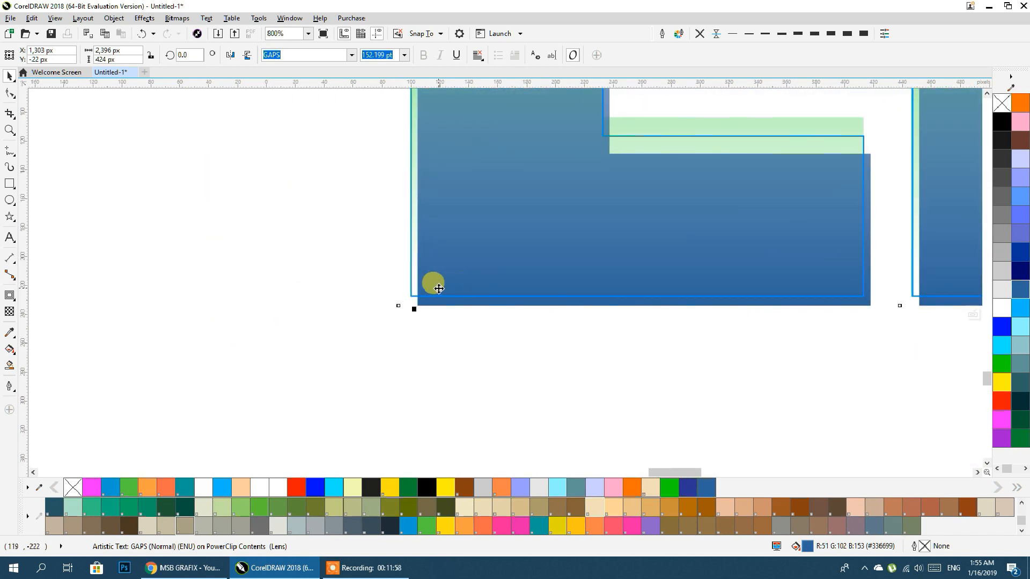
{"action": "left_click_drag", "start_coordinate": [439, 284], "coordinate": [432, 272]}
{"action": "scroll", "coordinate": [402, 299], "scroll_direction": "up", "scroll_amount": 2}
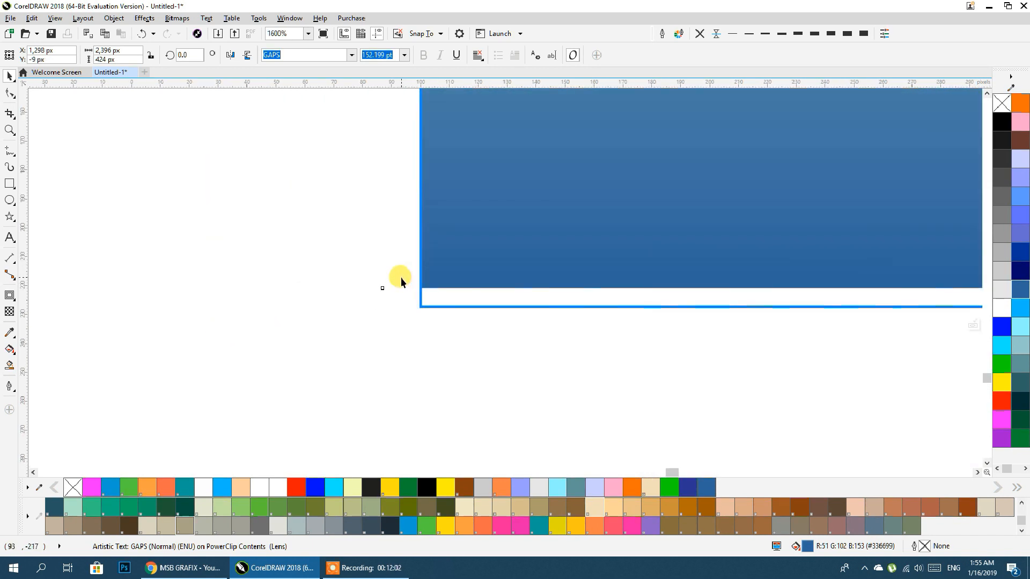
{"action": "scroll", "coordinate": [450, 284], "scroll_direction": "down", "scroll_amount": 1}
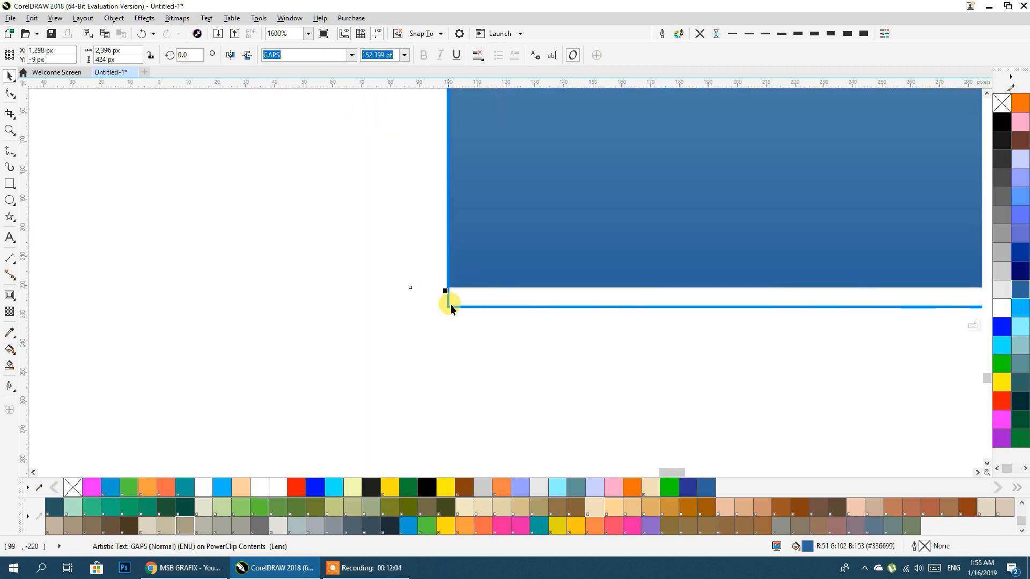
{"action": "scroll", "coordinate": [776, 287], "scroll_direction": "down", "scroll_amount": 3}
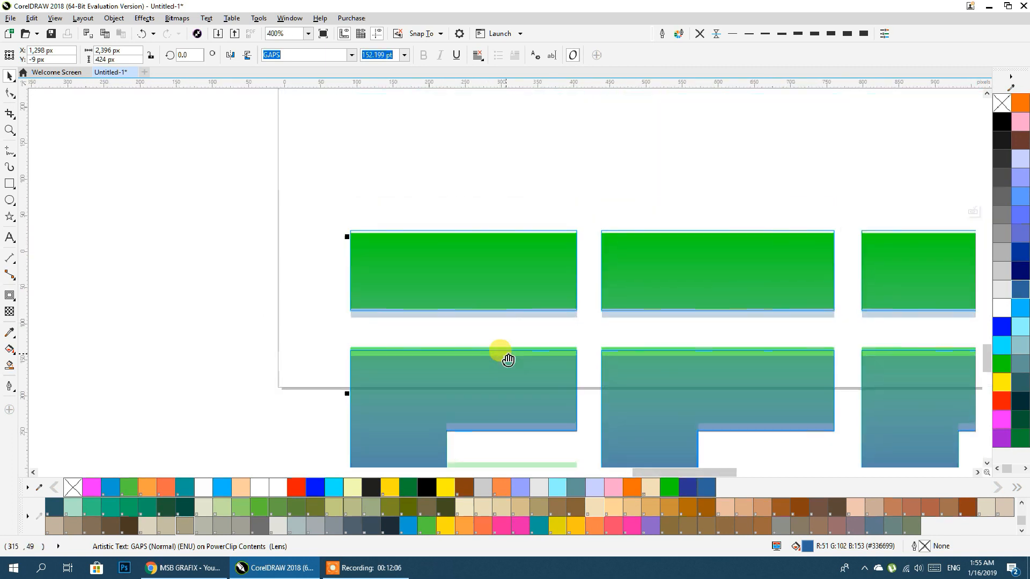
- Fill both texts inside the PowerClip with white and finish editing its contents
{"action": "scroll", "coordinate": [538, 244], "scroll_direction": "up", "scroll_amount": 2}
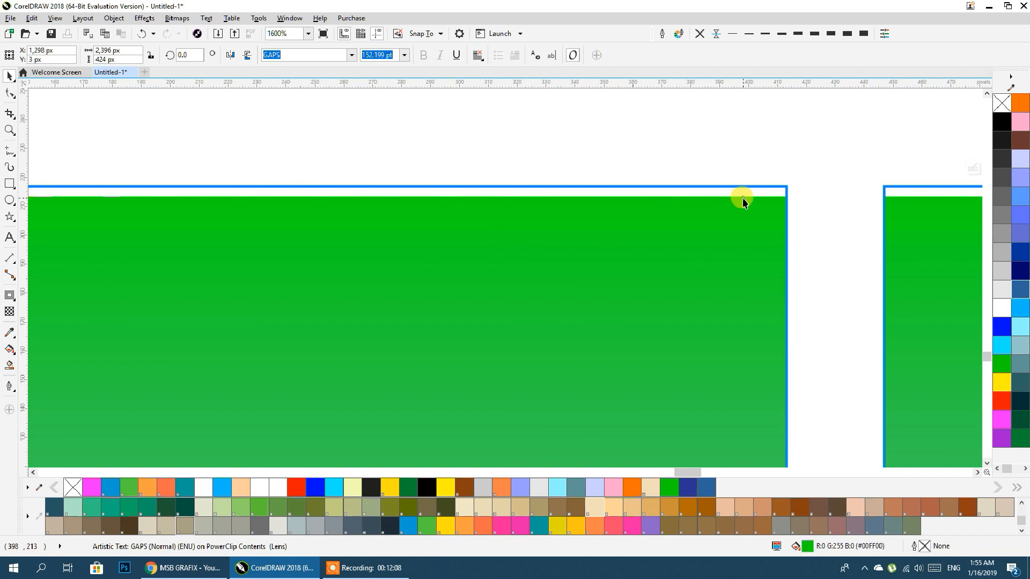
{"action": "scroll", "coordinate": [742, 170], "scroll_direction": "up", "scroll_amount": 1}
{"action": "left_click", "coordinate": [742, 170]}
{"action": "scroll", "coordinate": [575, 202], "scroll_direction": "down", "scroll_amount": 4}
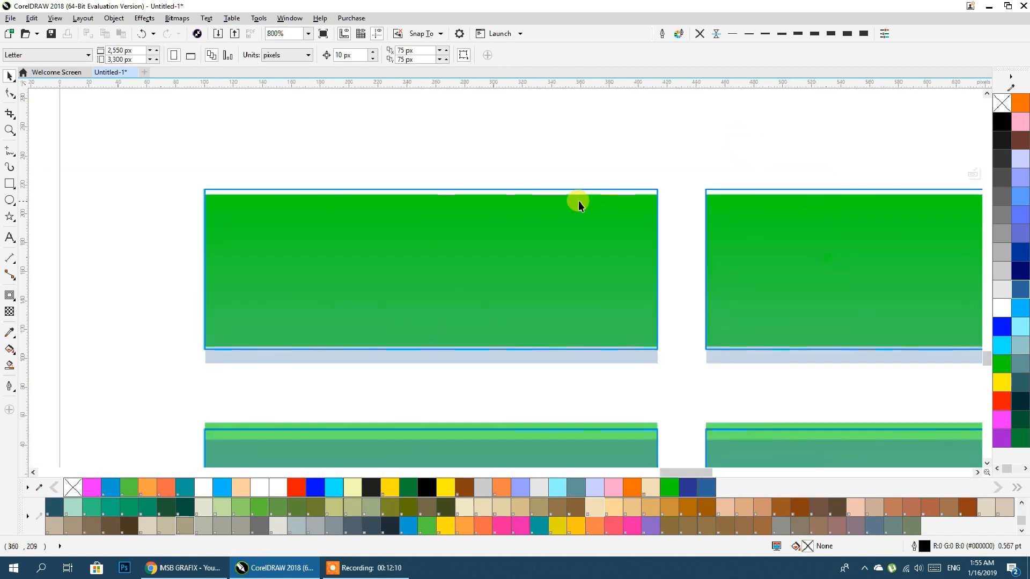
{"action": "scroll", "coordinate": [337, 224], "scroll_direction": "down", "scroll_amount": 2}
{"action": "left_click_drag", "start_coordinate": [200, 192], "coordinate": [799, 291]}
{"action": "left_click_drag", "start_coordinate": [867, 310], "coordinate": [869, 310]}
{"action": "left_click", "coordinate": [1002, 309]}
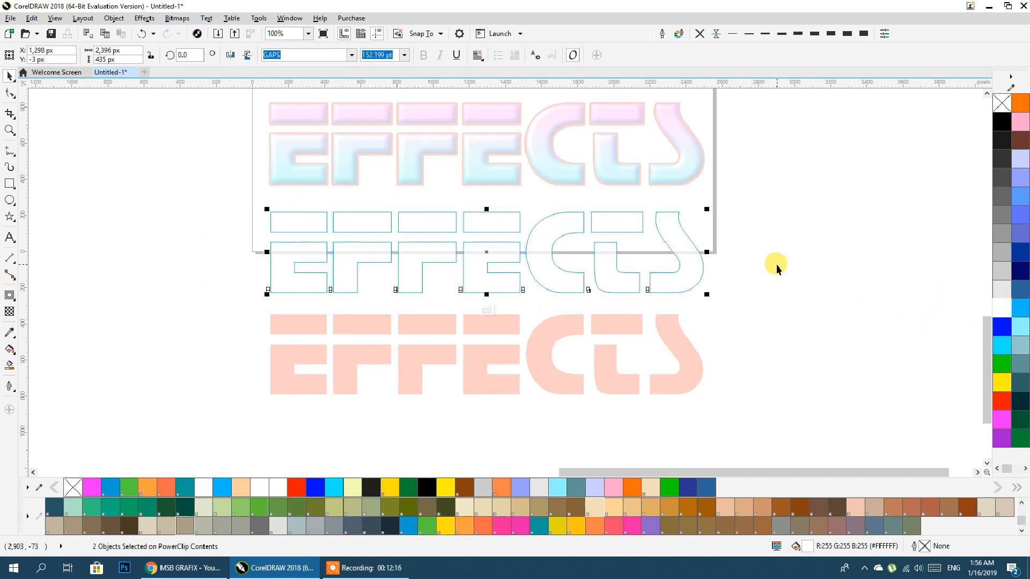
{"action": "left_click", "coordinate": [487, 310]}
{"action": "left_click", "coordinate": [822, 302]}
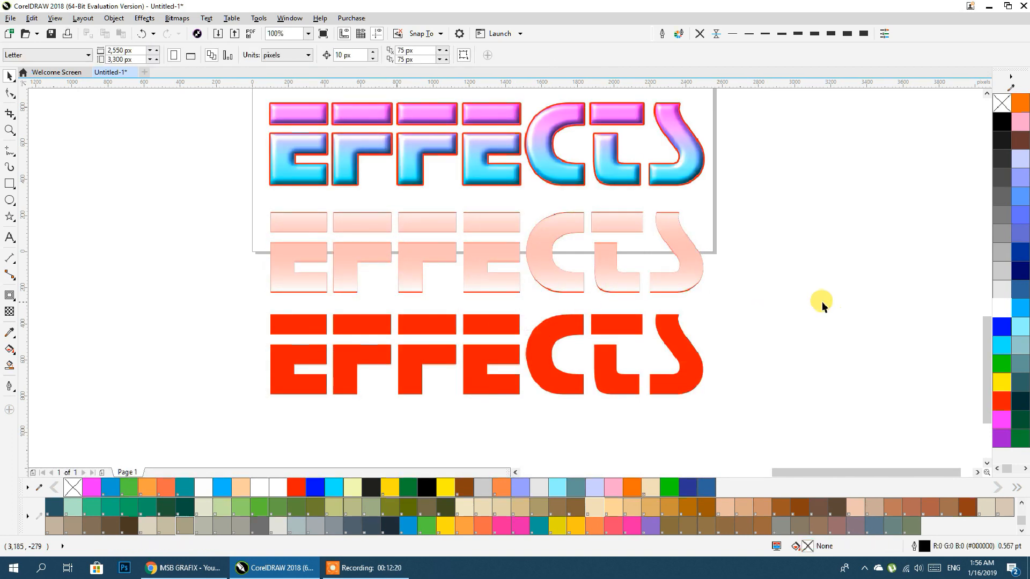
- Try several fill colors on the PowerClip text frame, including #000066 and #663333, and settle on pink #FF99CC
{"action": "left_click", "coordinate": [700, 272]}
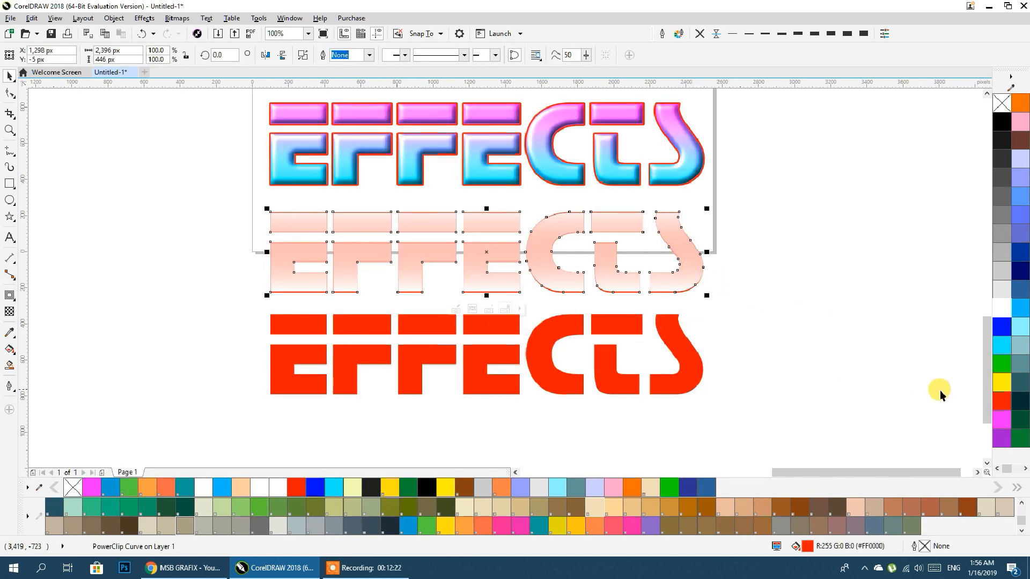
{"action": "right_click", "coordinate": [1021, 413]}
{"action": "left_click", "coordinate": [1021, 435]}
{"action": "left_click", "coordinate": [1001, 345]}
{"action": "left_click", "coordinate": [1020, 326]}
{"action": "left_click", "coordinate": [1012, 270]}
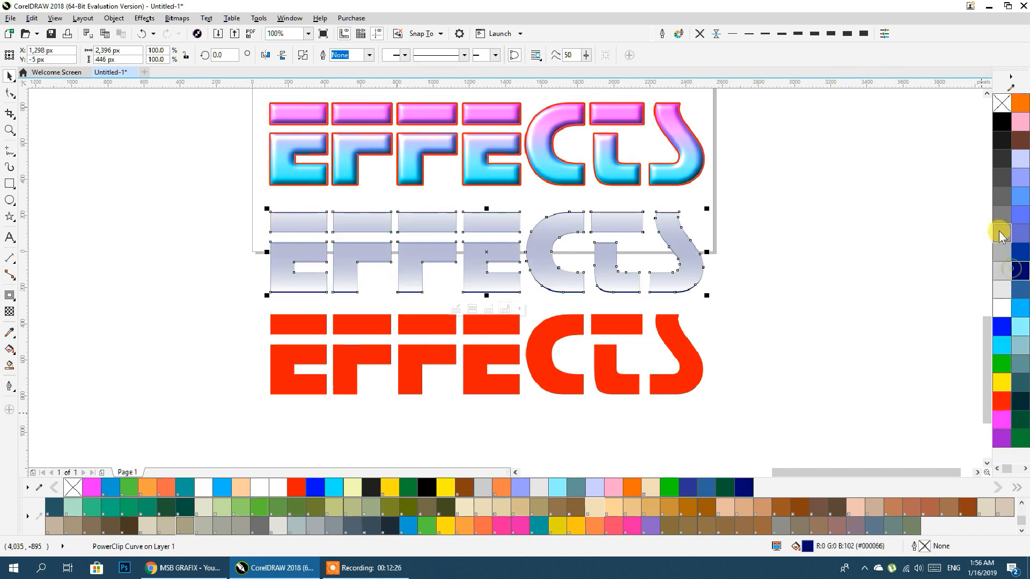
{"action": "left_click", "coordinate": [1017, 141]}
{"action": "left_click", "coordinate": [1019, 143]}
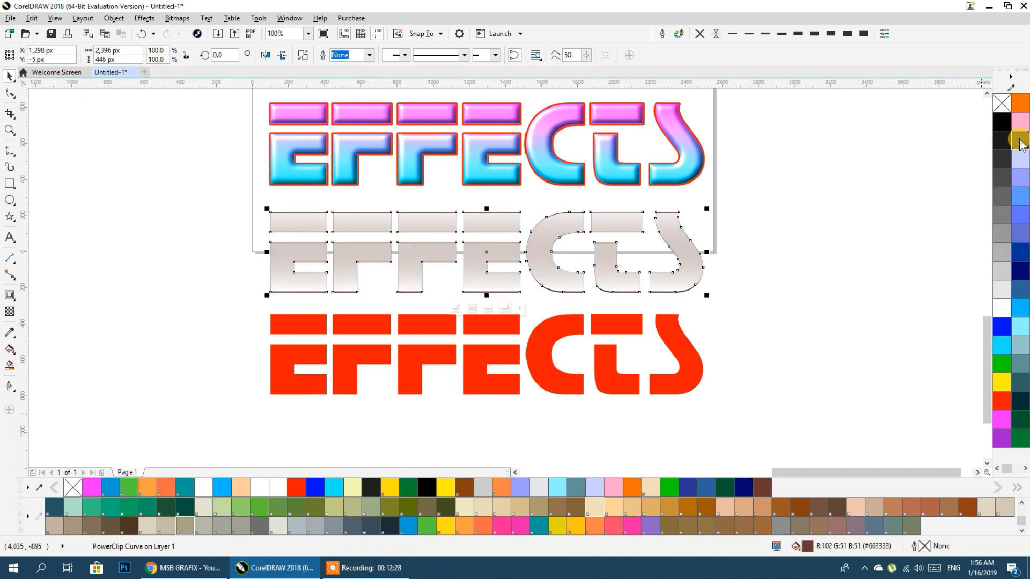
{"action": "left_click", "coordinate": [1021, 122]}
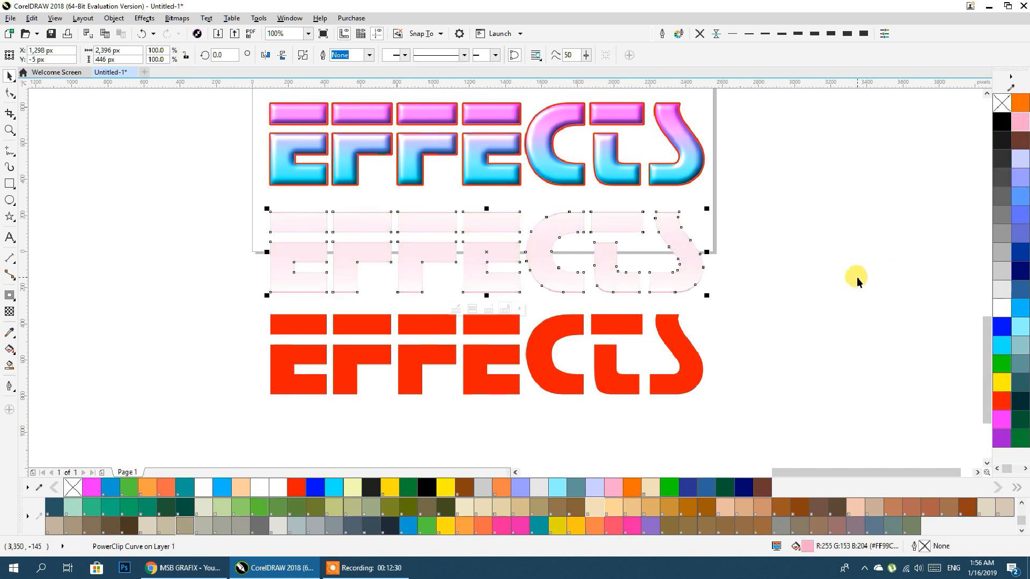
{"action": "left_click", "coordinate": [842, 290]}
- Draw an ellipse about 2,875 × 672 px spanning the lower part of the pink text and the upper part of the red text
{"action": "left_click_drag", "start_coordinate": [768, 351], "coordinate": [787, 320]}
{"action": "left_click", "coordinate": [694, 327]}
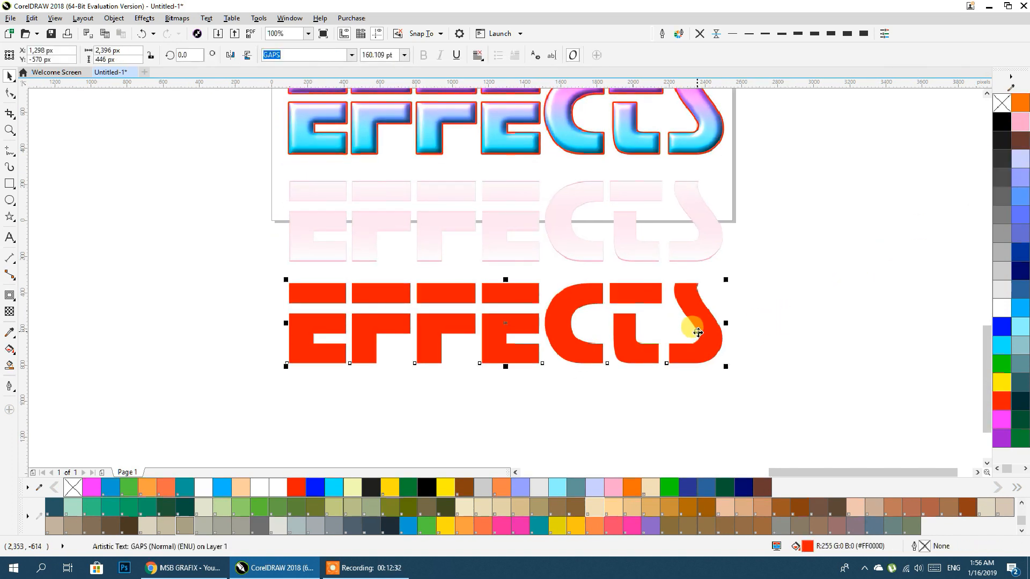
{"action": "scroll", "coordinate": [673, 345], "scroll_direction": "down", "scroll_amount": 4}
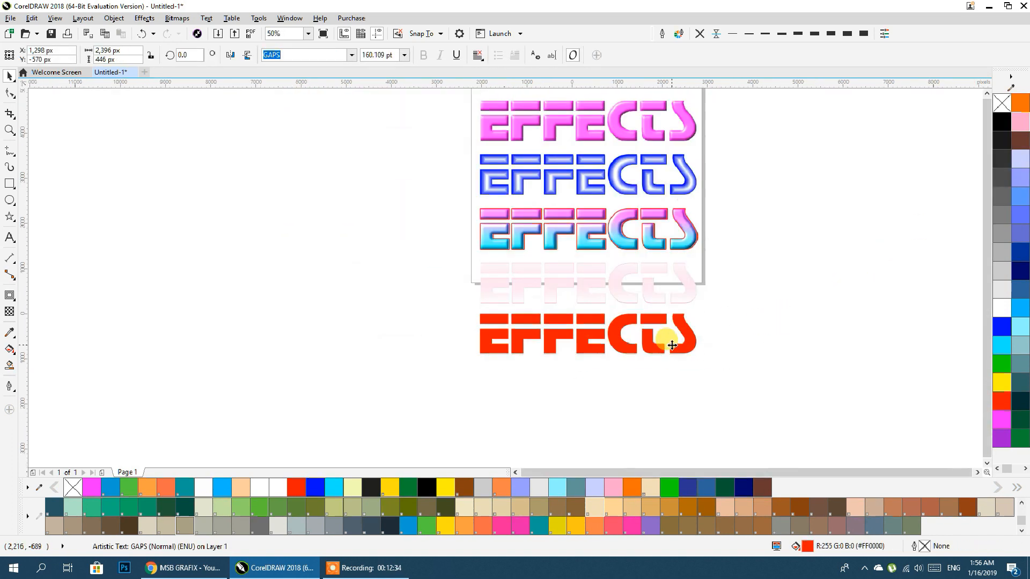
{"action": "scroll", "coordinate": [646, 301], "scroll_direction": "up", "scroll_amount": 4}
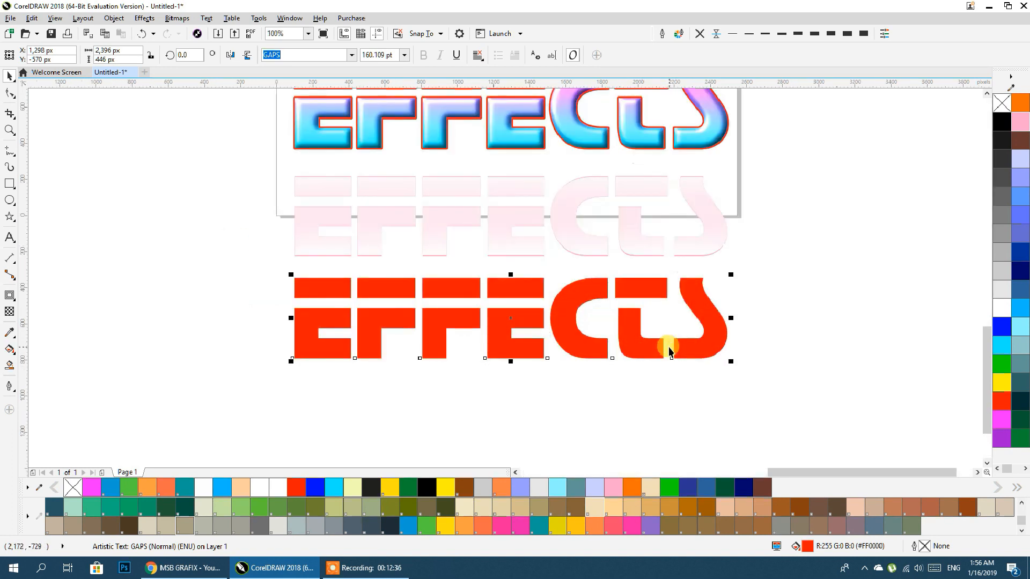
{"action": "left_click", "coordinate": [9, 200]}
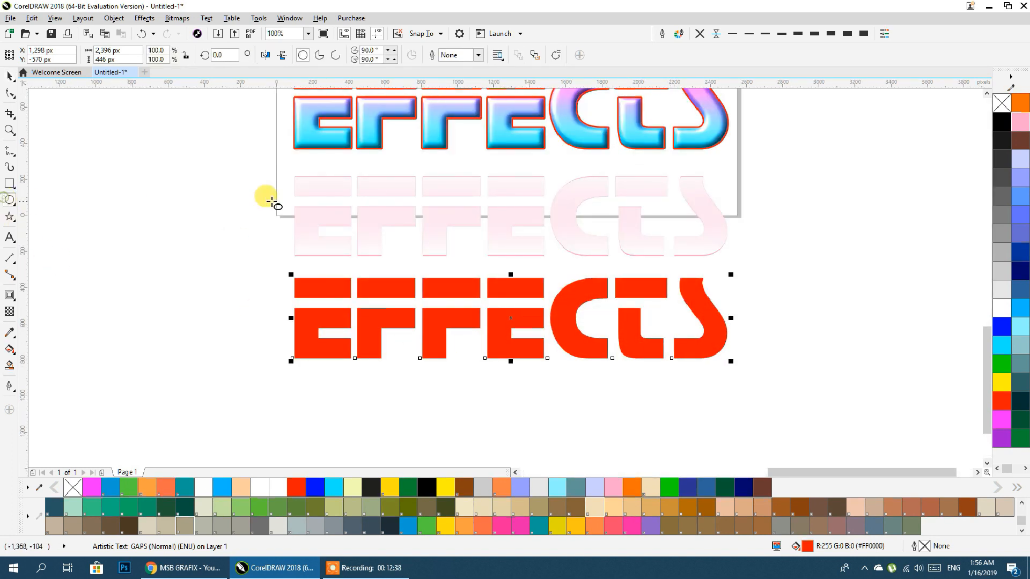
{"action": "left_click_drag", "start_coordinate": [266, 207], "coordinate": [787, 331]}
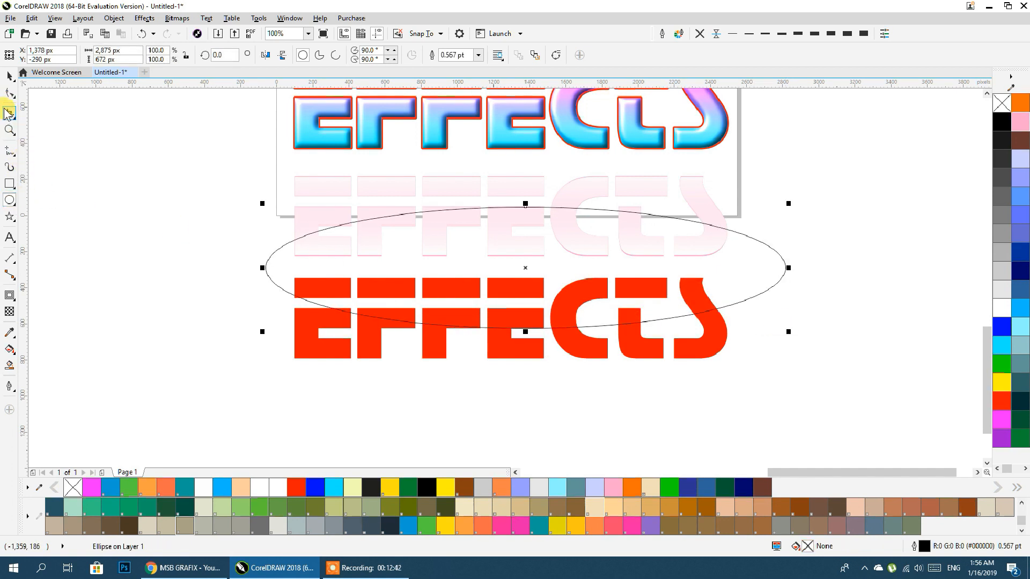
- Rotate the ellipse to about 353.6° and center it at about X 1,469 px, Y -331 px over the red text
{"action": "left_click_drag", "start_coordinate": [736, 269], "coordinate": [744, 266]}
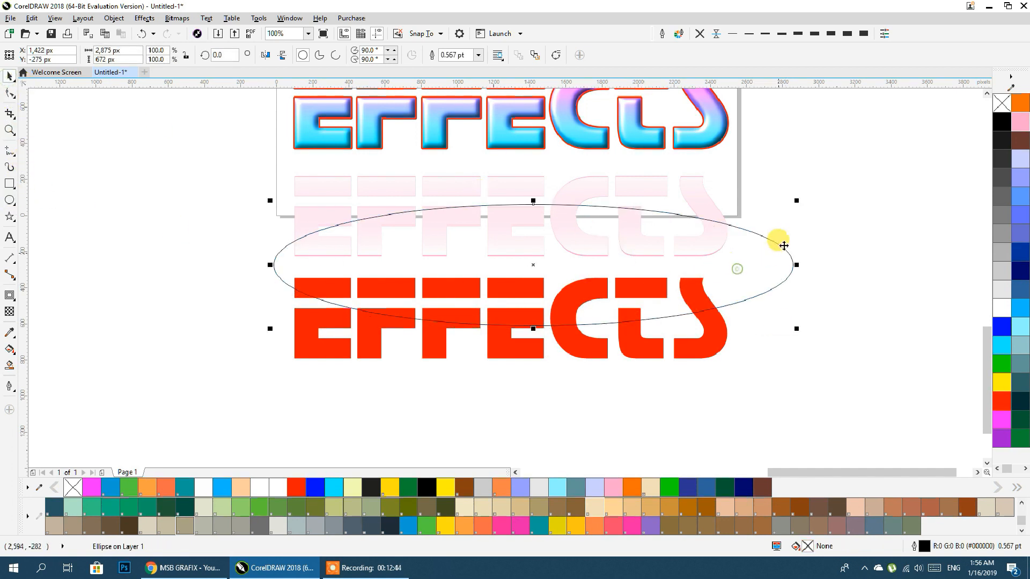
{"action": "left_click", "coordinate": [768, 255]}
{"action": "left_click", "coordinate": [769, 253]}
{"action": "left_click", "coordinate": [765, 265]}
{"action": "left_click_drag", "start_coordinate": [793, 196], "coordinate": [804, 231]}
{"action": "left_click_drag", "start_coordinate": [719, 280], "coordinate": [739, 302]}
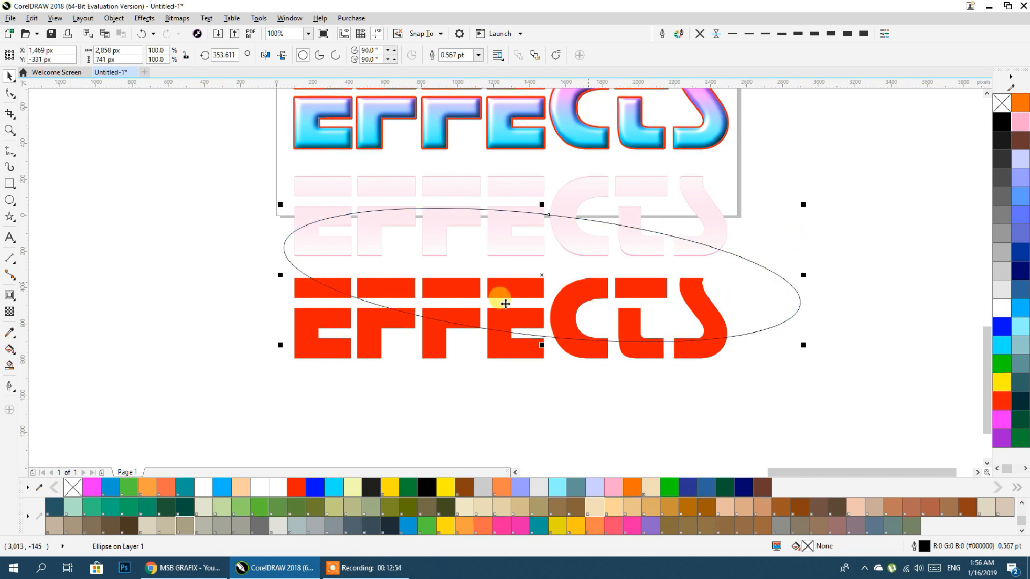
- Smart Fill the parts of the red letters E, F, F, E and C inside the ellipse with pale yellow #F3FFB8
{"action": "left_click", "coordinate": [10, 366]}
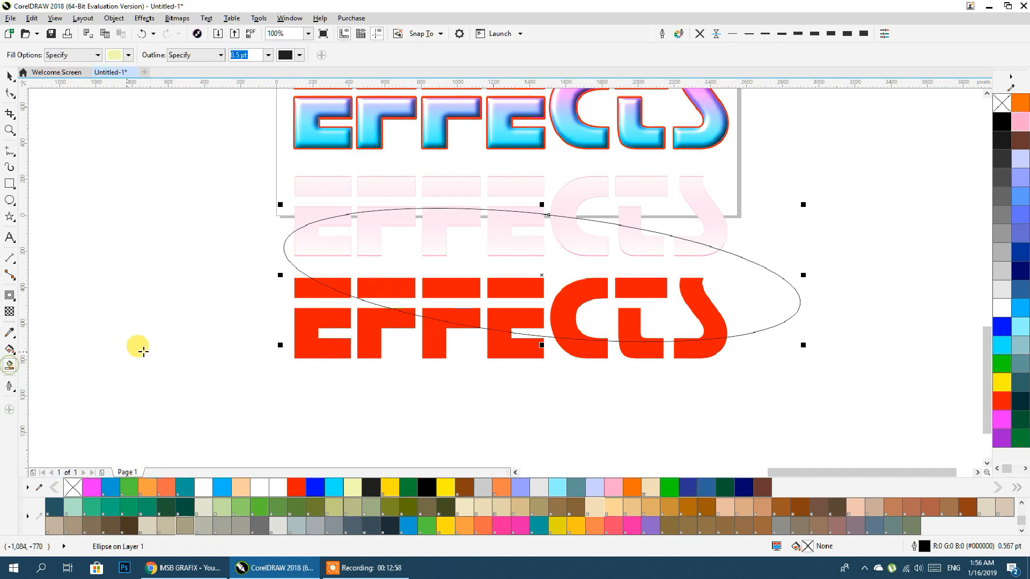
{"action": "left_click", "coordinate": [342, 284]}
{"action": "left_click", "coordinate": [417, 288]}
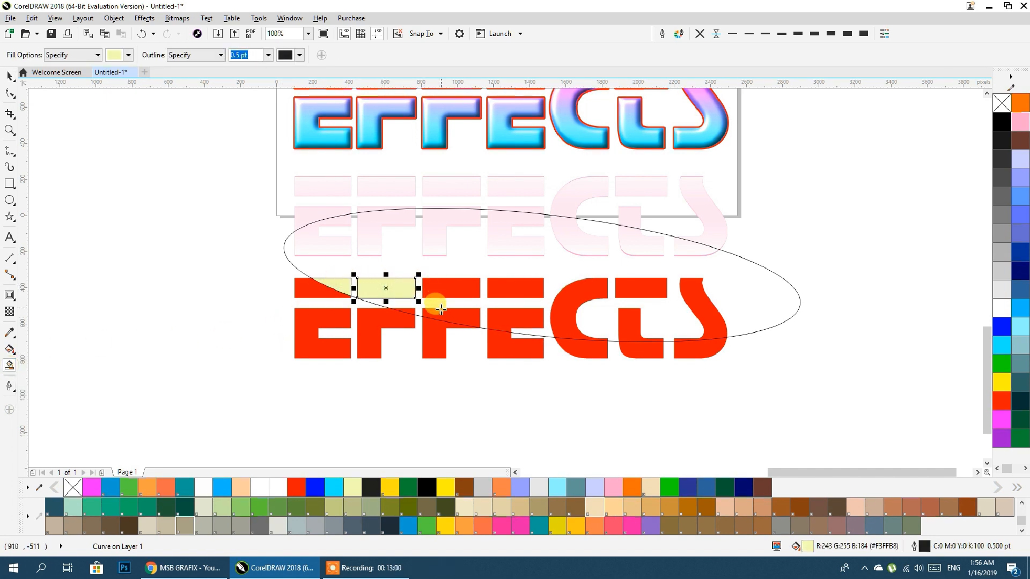
{"action": "left_click", "coordinate": [446, 317]}
{"action": "left_click", "coordinate": [447, 288]}
{"action": "left_click", "coordinate": [513, 288]}
{"action": "left_click", "coordinate": [510, 313]}
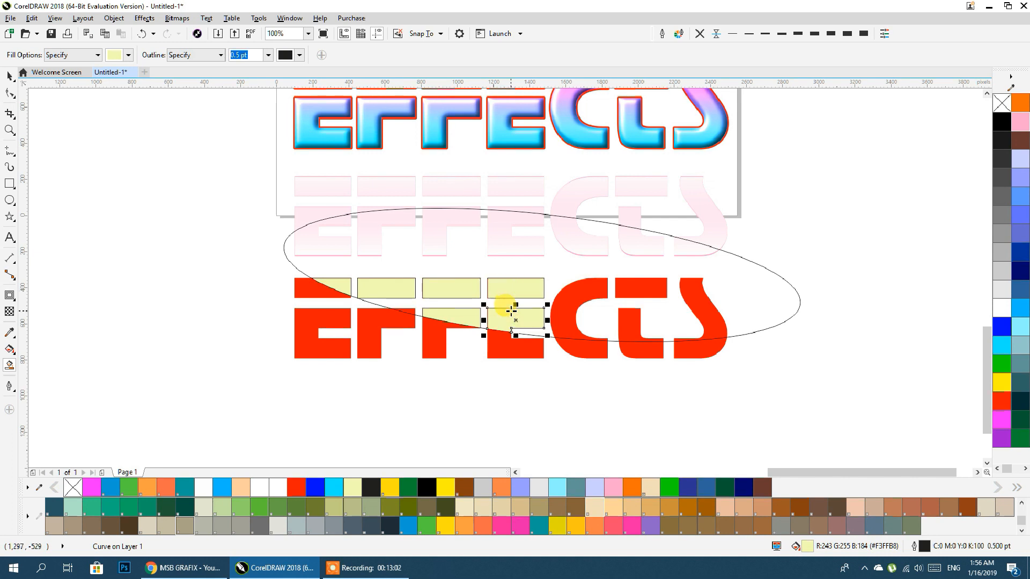
{"action": "left_click", "coordinate": [570, 314]}
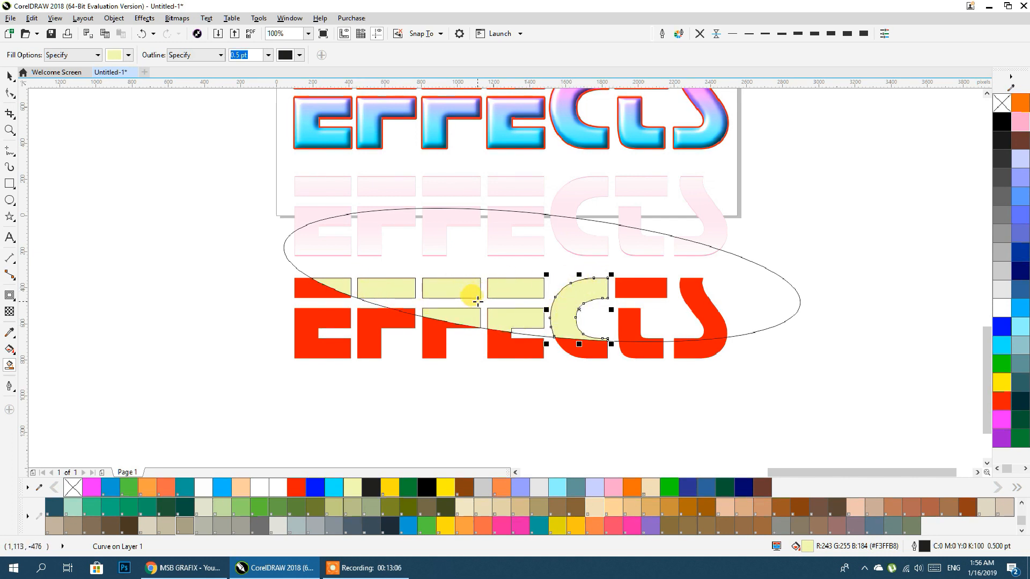
- Change the Smart Fill color to green #00FF22 and fill the parts of the red T and S inside the ellipse
{"action": "left_click", "coordinate": [128, 55]}
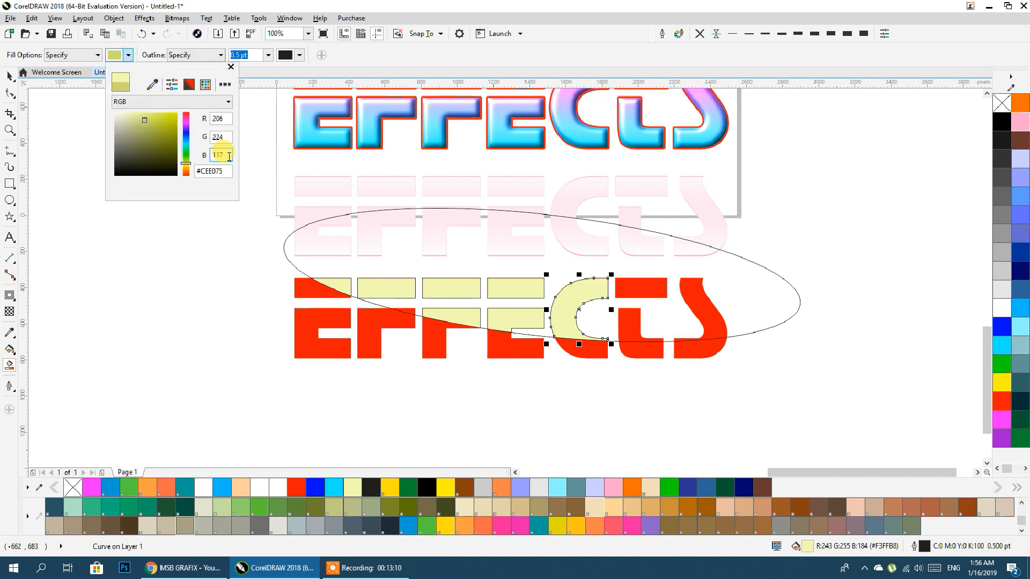
{"action": "left_click", "coordinate": [185, 120]}
{"action": "mouse_move", "coordinate": [142, 121]}
{"action": "left_mouse_down"}
{"action": "mouse_move", "coordinate": [136, 114]}
{"action": "mouse_move", "coordinate": [113, 133]}
{"action": "left_mouse_up"}
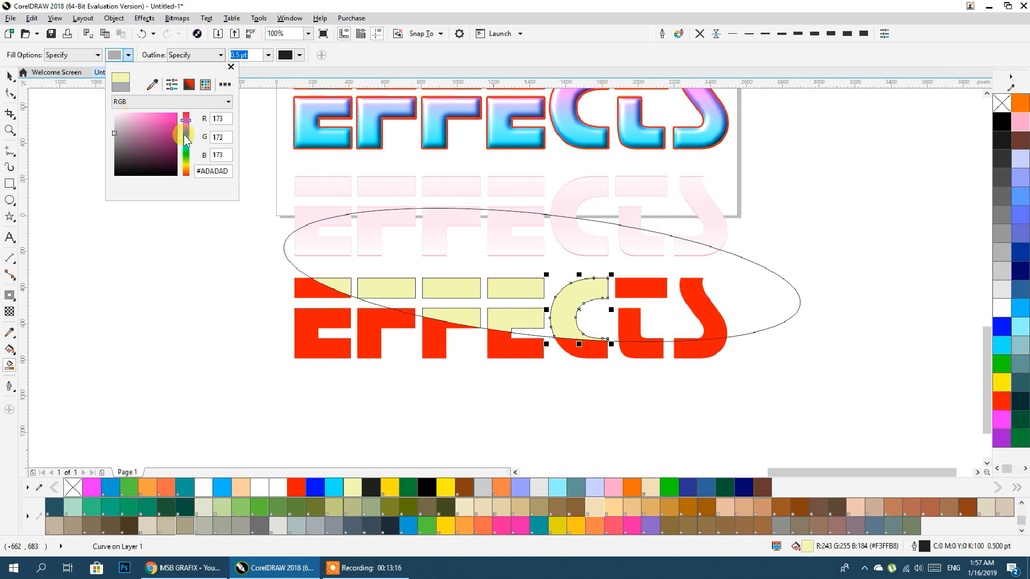
{"action": "left_click", "coordinate": [184, 134]}
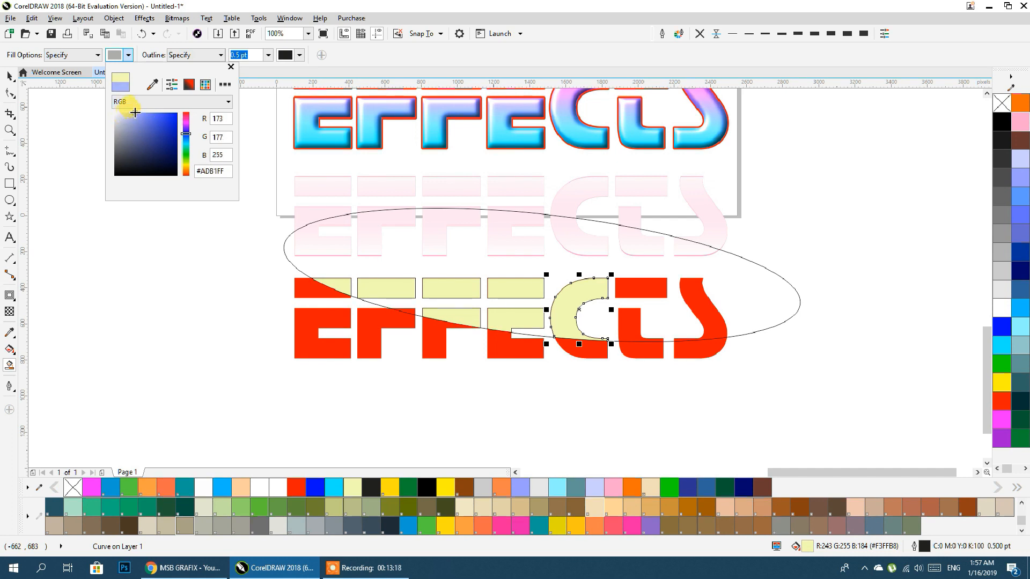
{"action": "left_click", "coordinate": [187, 153]}
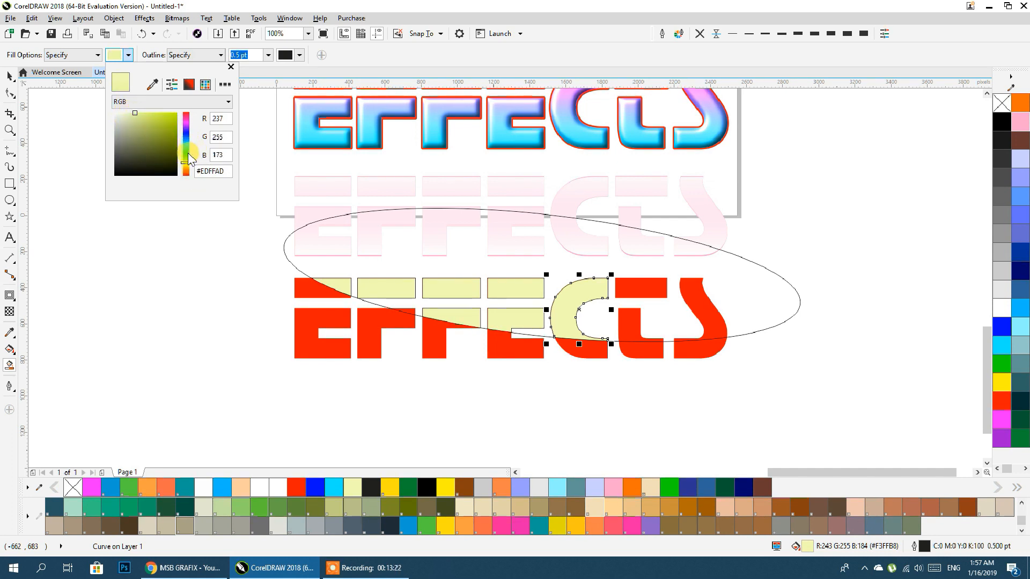
{"action": "left_click", "coordinate": [185, 153]}
{"action": "left_click", "coordinate": [154, 129]}
{"action": "left_click_drag", "start_coordinate": [155, 116], "coordinate": [253, 76]}
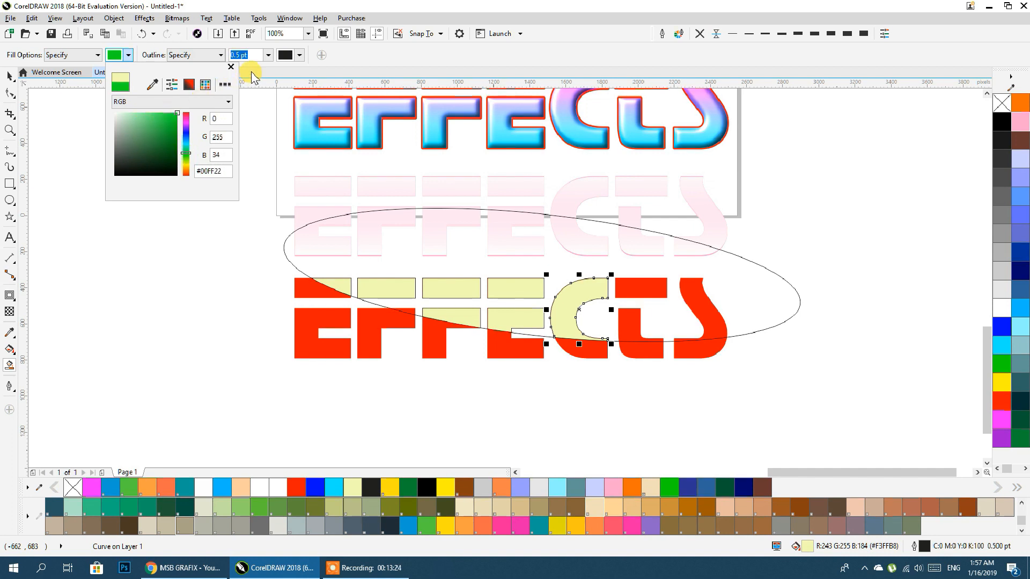
{"action": "left_click", "coordinate": [262, 122]}
{"action": "left_click", "coordinate": [628, 300]}
{"action": "left_click", "coordinate": [697, 318]}
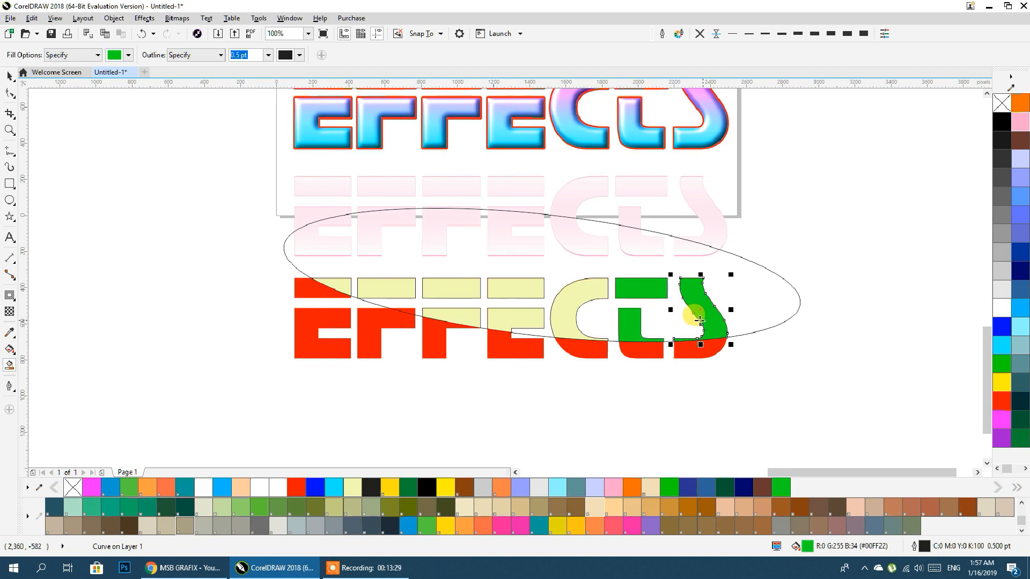
- Delete the ellipse and weld all the smart-filled letter pieces into a single curve
{"action": "left_click", "coordinate": [10, 77]}
{"action": "left_click", "coordinate": [766, 276]}
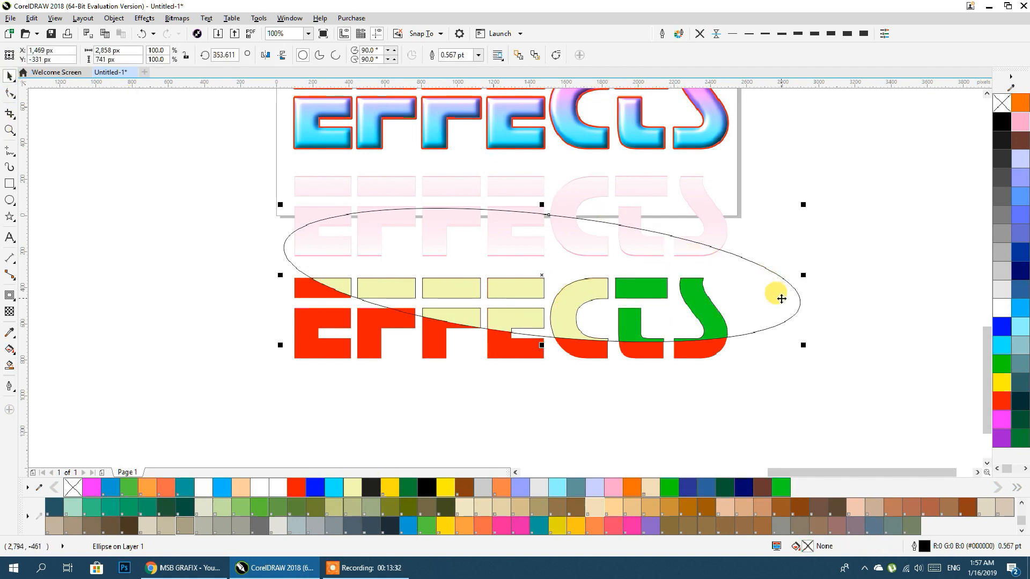
{"action": "key", "text": "Delete"}
{"action": "left_click_drag", "start_coordinate": [802, 202], "coordinate": [305, 352]}
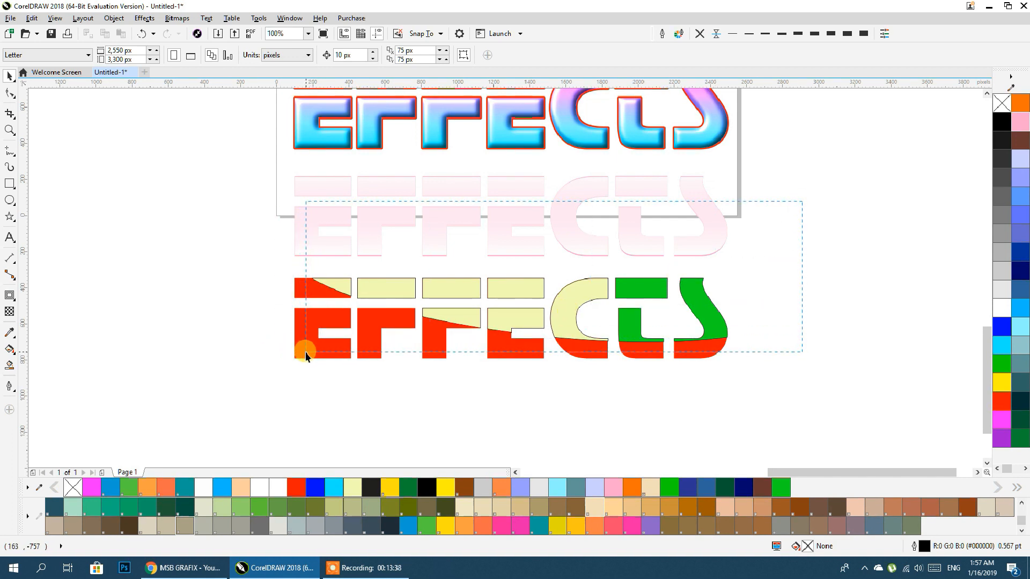
{"action": "left_click_drag", "start_coordinate": [306, 356], "coordinate": [305, 354]}
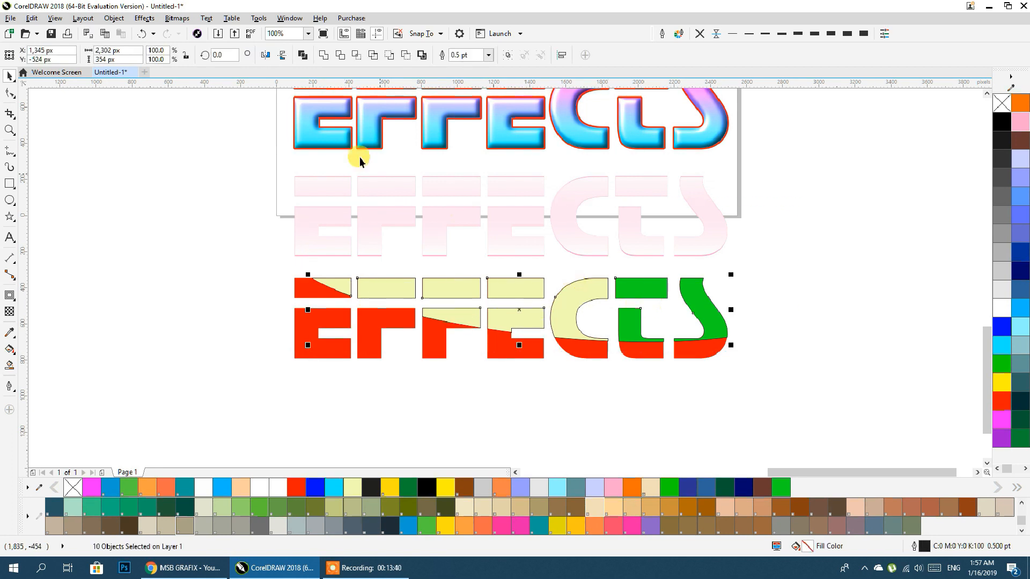
{"action": "left_click", "coordinate": [323, 55]}
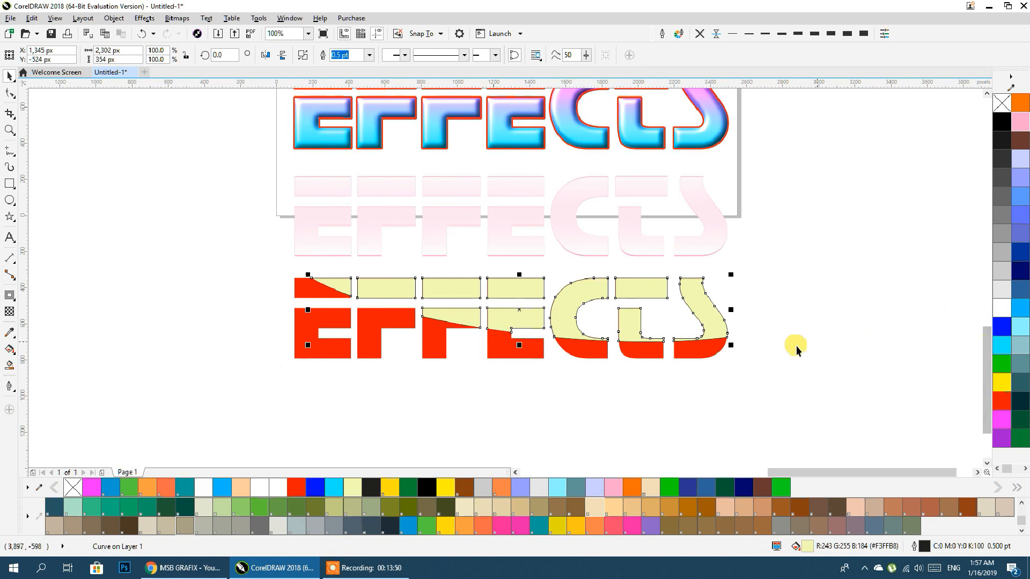
- PowerClip the welded highlight curve inside the red EFFECTS text
{"action": "right_click", "coordinate": [710, 316]}
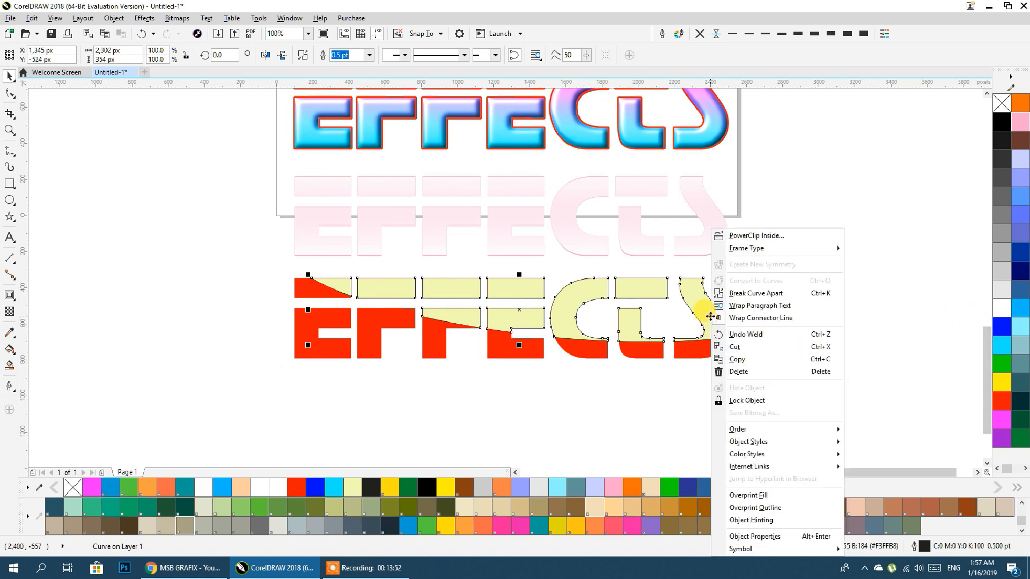
{"action": "left_click", "coordinate": [751, 235]}
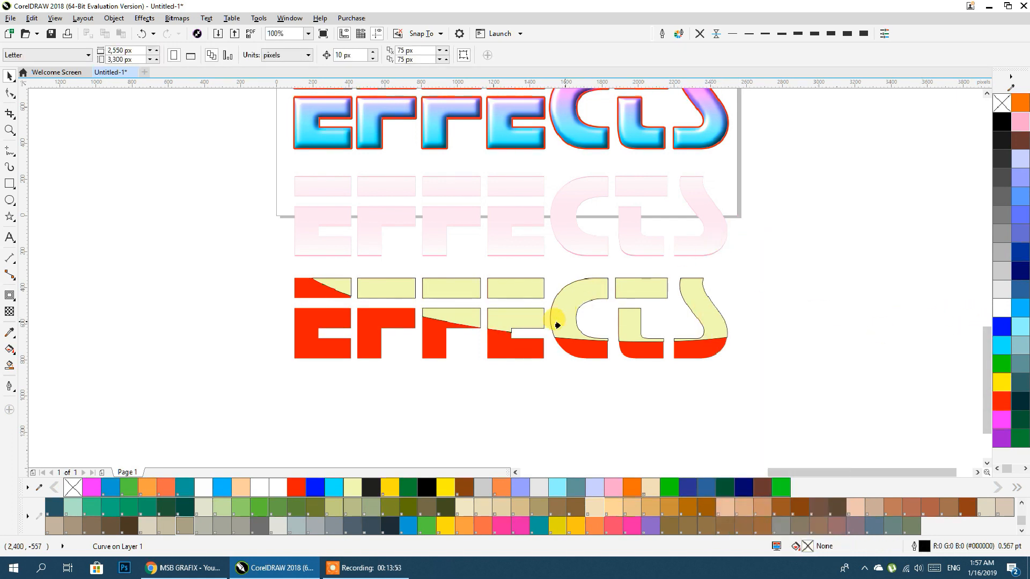
{"action": "left_click", "coordinate": [517, 349]}
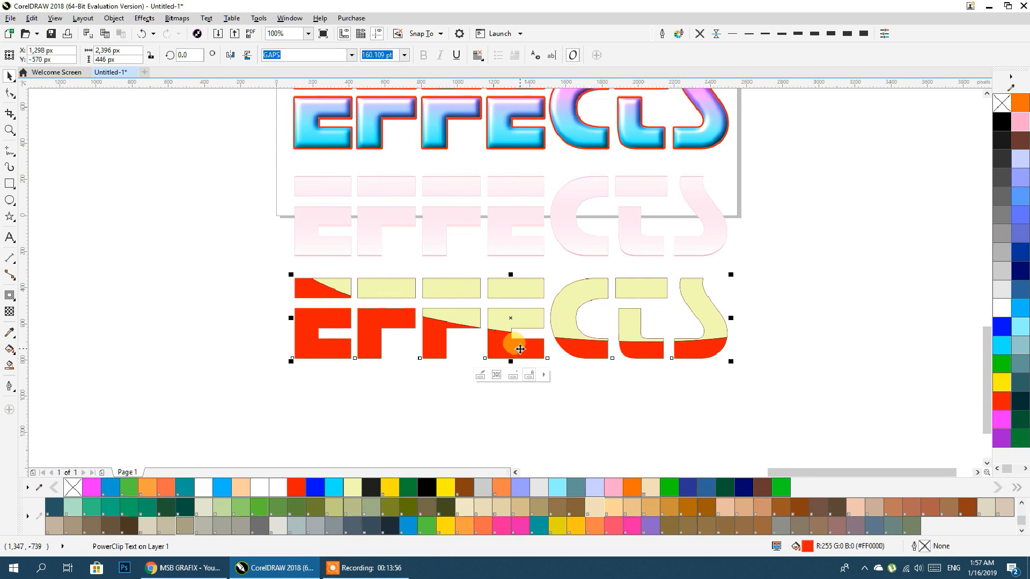
{"action": "double_click", "coordinate": [519, 349]}
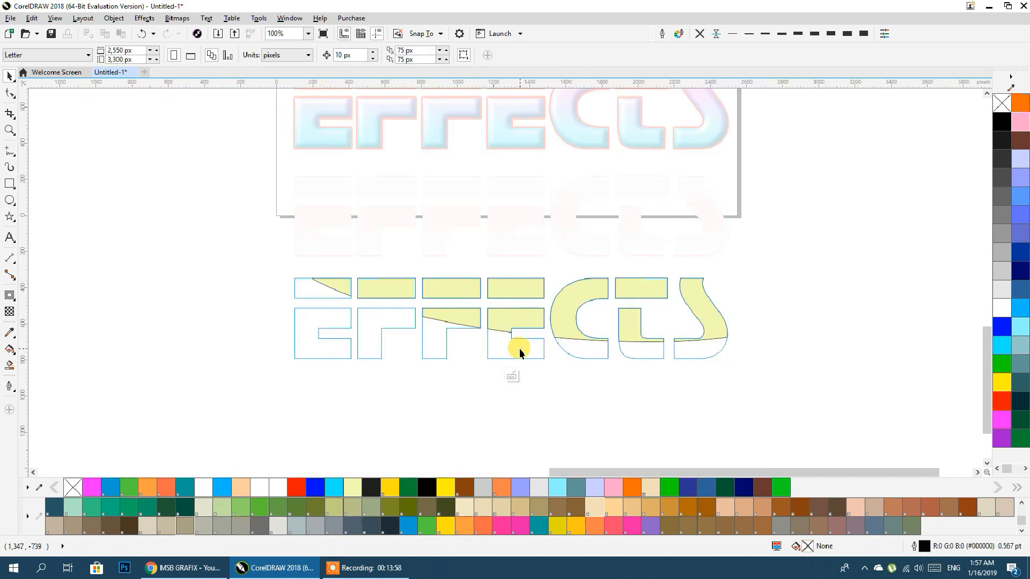
{"action": "left_click", "coordinate": [512, 377]}
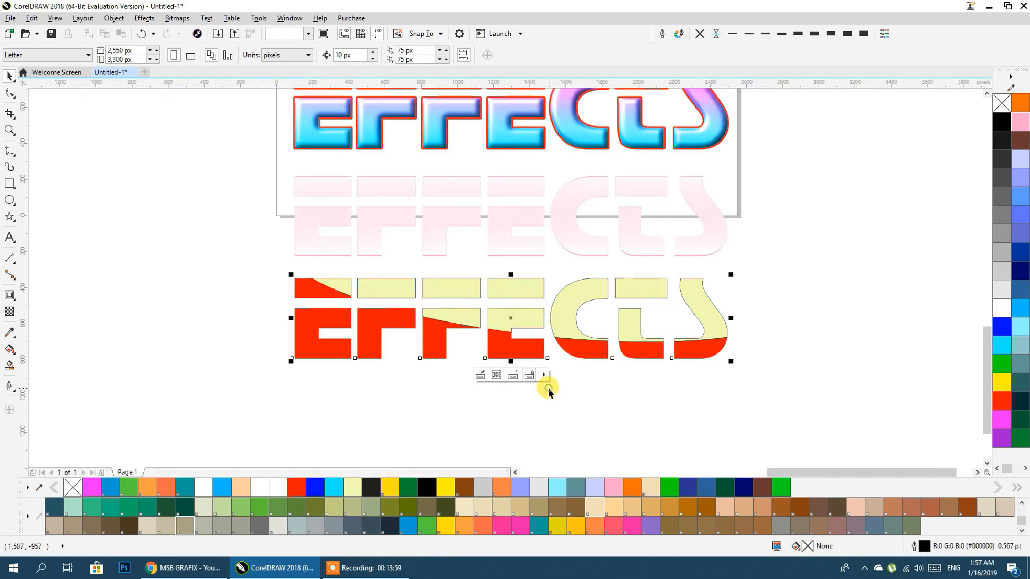
- Edit the red text's PowerClip contents, removing the highlight curve's outline and filling it with yellow #FFFF00
{"action": "right_click", "coordinate": [513, 350]}
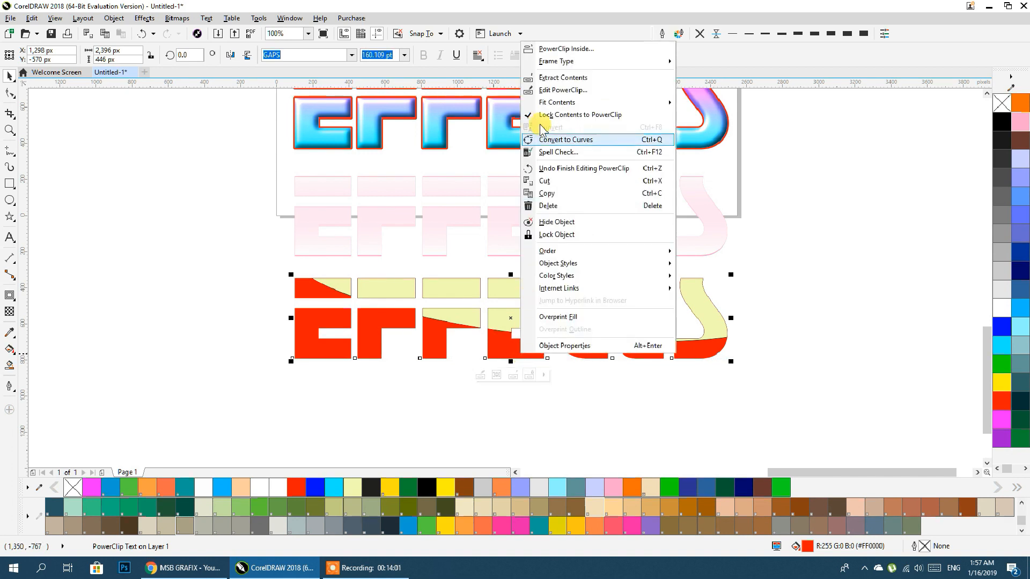
{"action": "left_click", "coordinate": [582, 91]}
{"action": "left_click", "coordinate": [510, 318]}
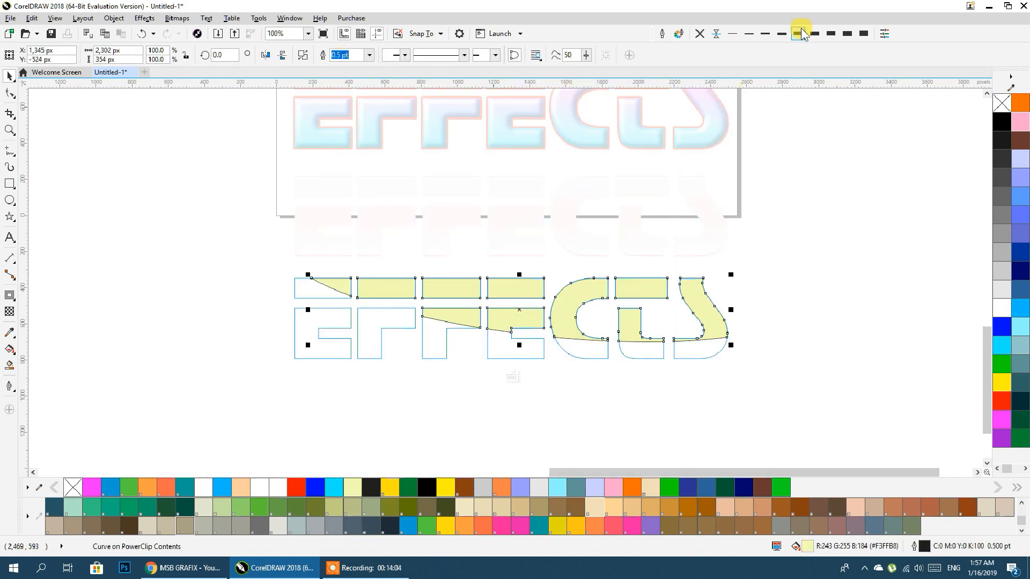
{"action": "left_click", "coordinate": [700, 34]}
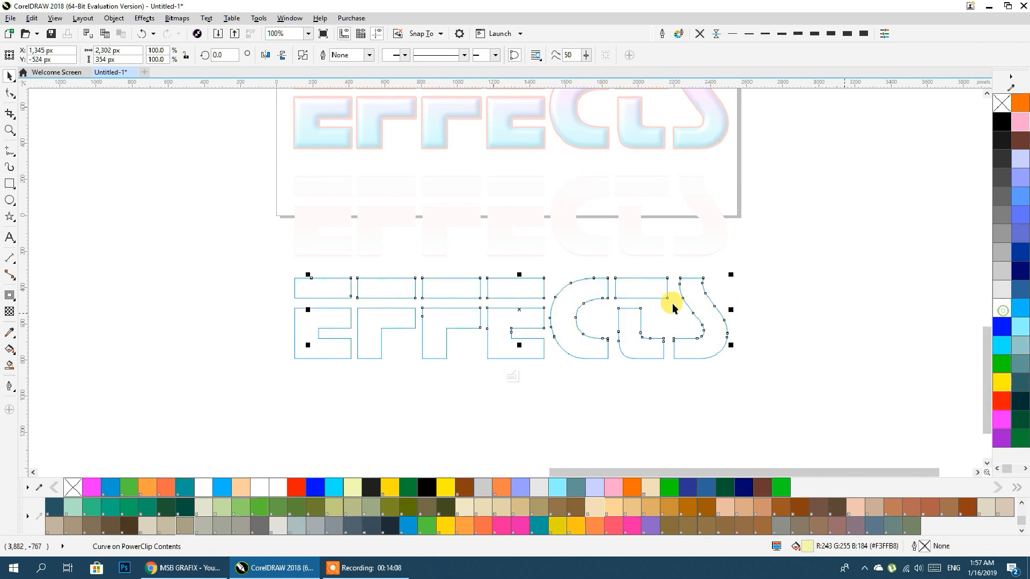
{"action": "left_click", "coordinate": [1001, 382]}
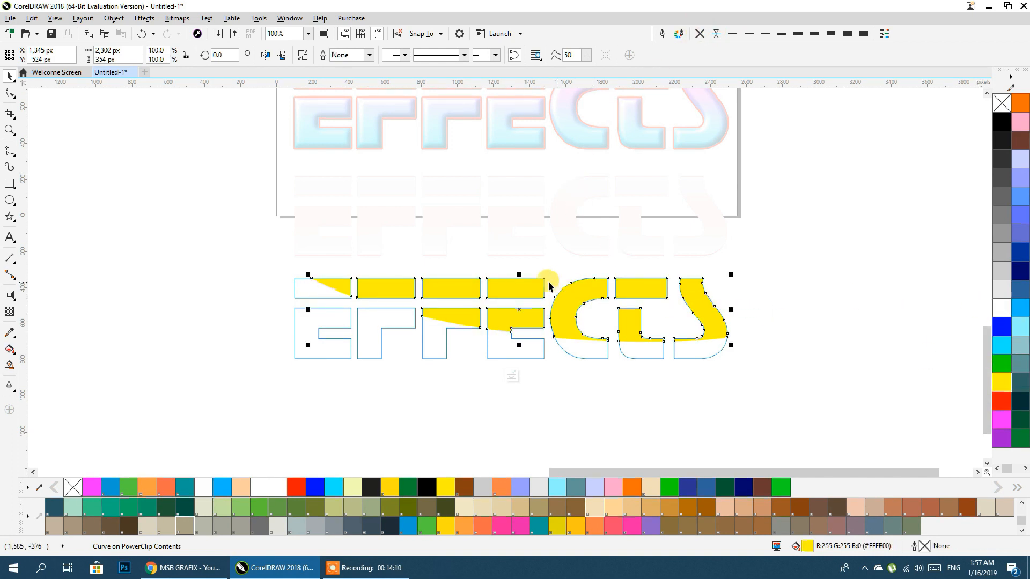
- Shrink the highlight to 346 px high from its upper edge, skew it slightly to about 2,274 px wide, and finish editing the PowerClip
{"action": "scroll", "coordinate": [517, 275], "scroll_direction": "up", "scroll_amount": 3}
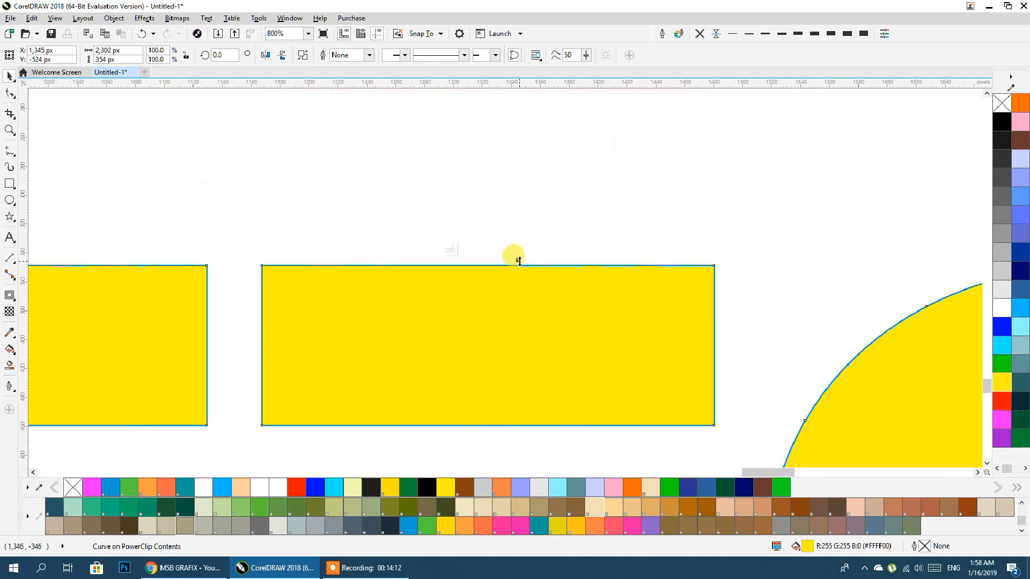
{"action": "left_click_drag", "start_coordinate": [518, 263], "coordinate": [520, 274]}
{"action": "scroll", "coordinate": [517, 269], "scroll_direction": "down", "scroll_amount": 3}
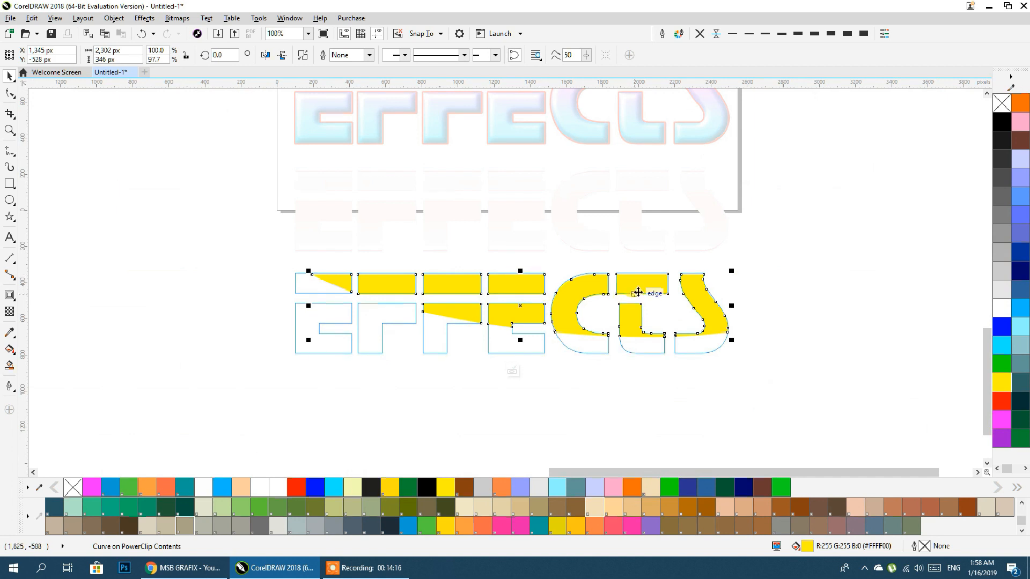
{"action": "left_click", "coordinate": [520, 327]}
{"action": "left_click_drag", "start_coordinate": [520, 341], "coordinate": [514, 342]}
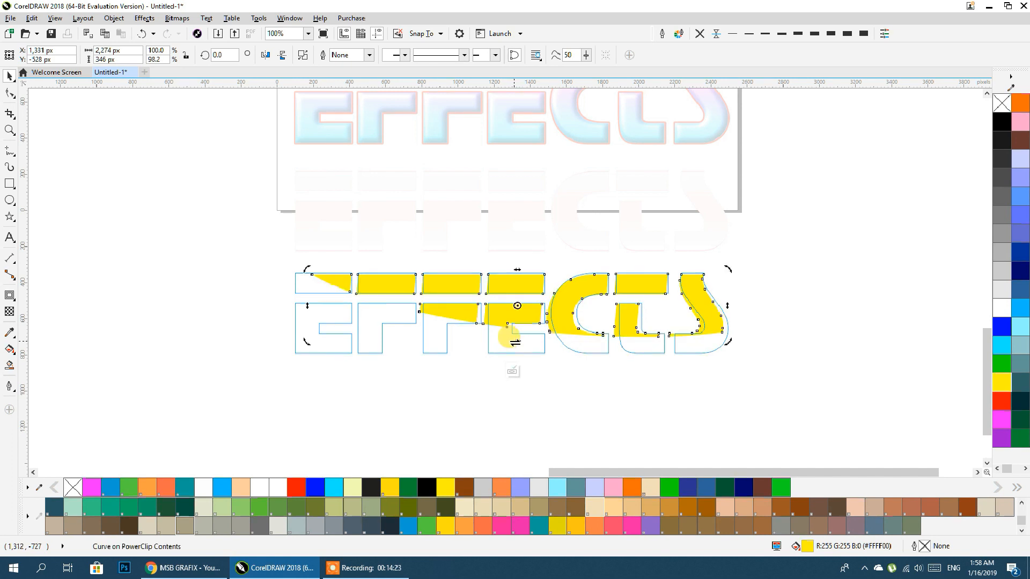
{"action": "left_click", "coordinate": [581, 368], "text": "ctrl"}
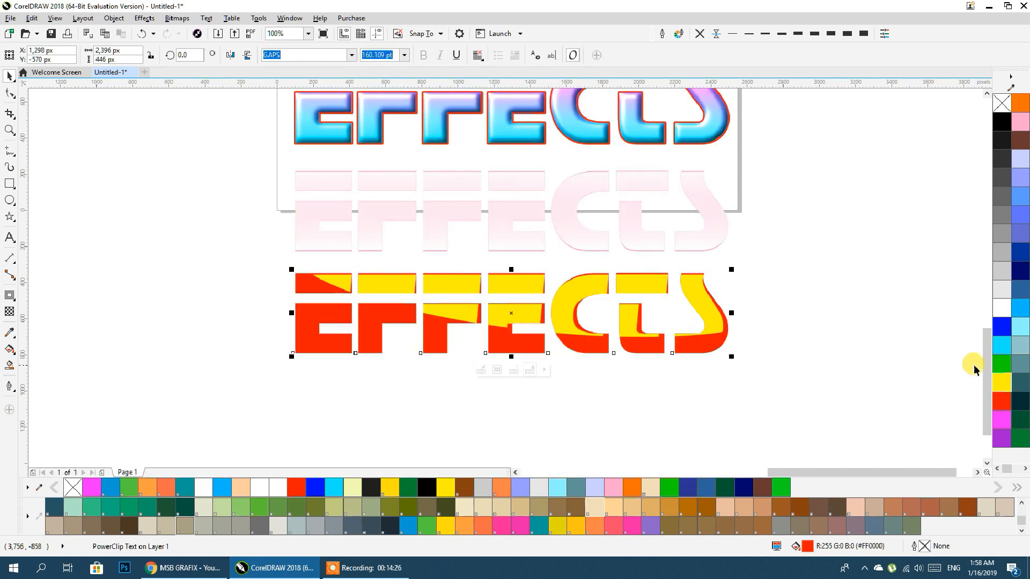
- Reopen the PowerClip contents, fill the highlight curve with white, and finish editing
{"action": "left_click", "coordinate": [706, 332], "text": "ctrl"}
{"action": "left_click", "coordinate": [703, 331]}
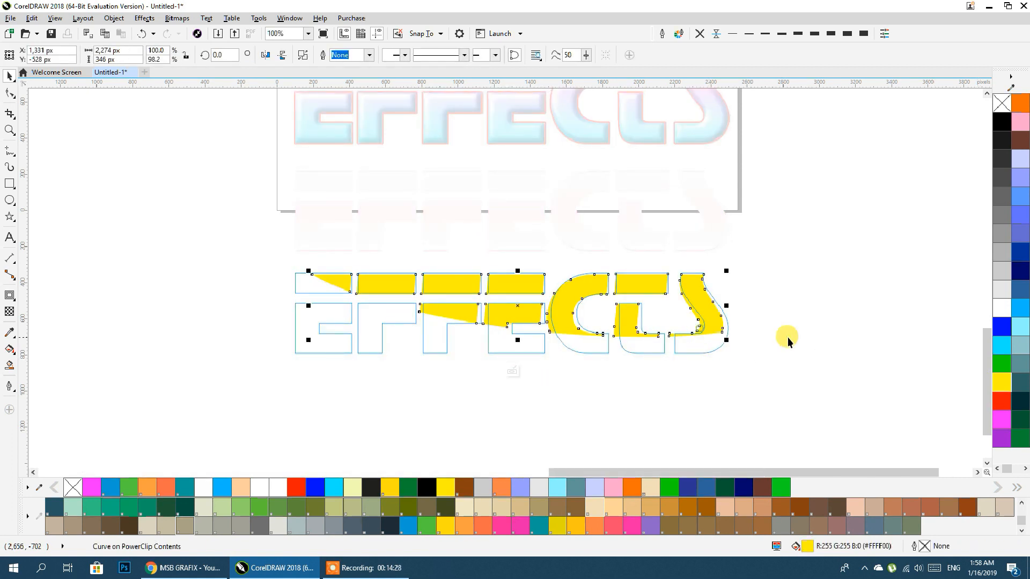
{"action": "left_click", "coordinate": [1005, 314]}
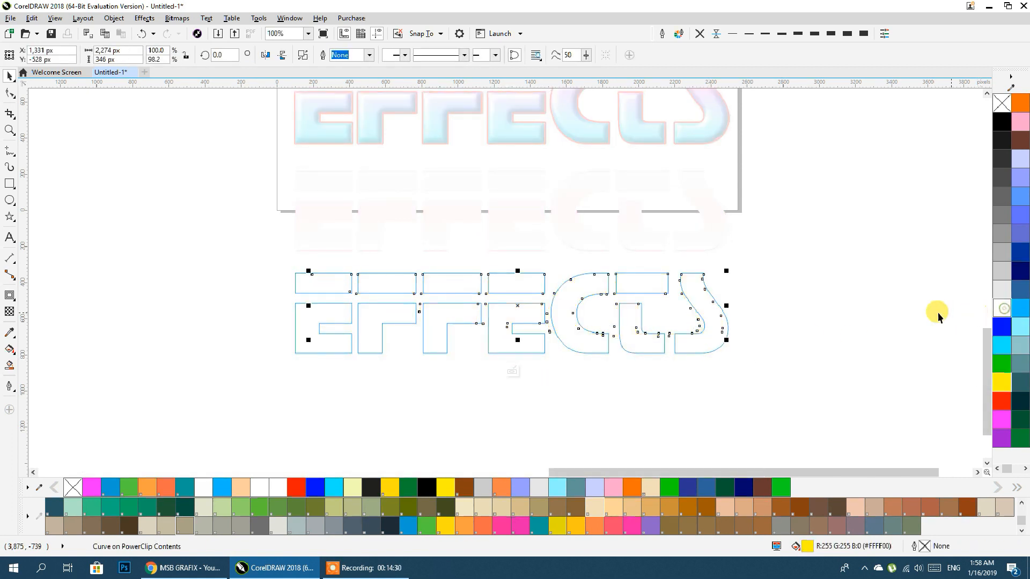
{"action": "left_click", "coordinate": [816, 312], "text": "ctrl"}
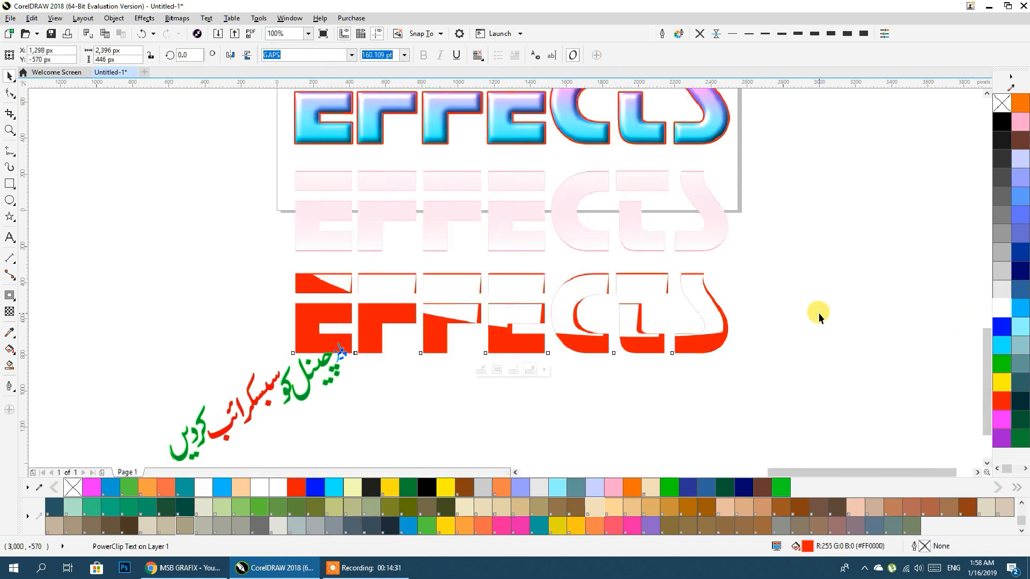
- Apply a linear transparency of about -89.2° to the white highlight inside the PowerClip, fading from top to bottom, and finish editing
{"action": "left_click", "coordinate": [711, 326], "text": "ctrl"}
{"action": "left_click", "coordinate": [695, 312]}
{"action": "left_click", "coordinate": [10, 312]}
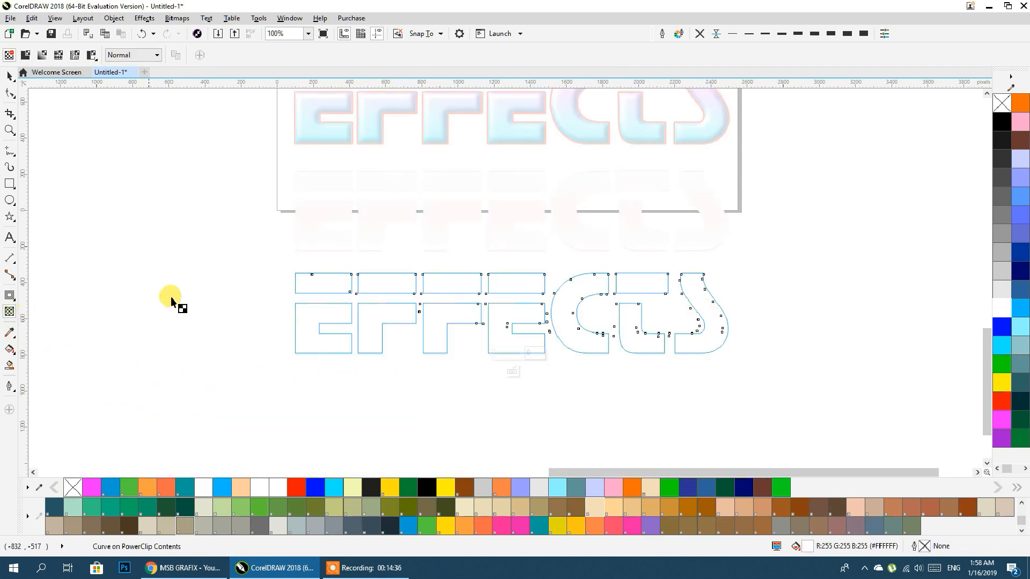
{"action": "left_click_drag", "start_coordinate": [553, 254], "coordinate": [554, 346]}
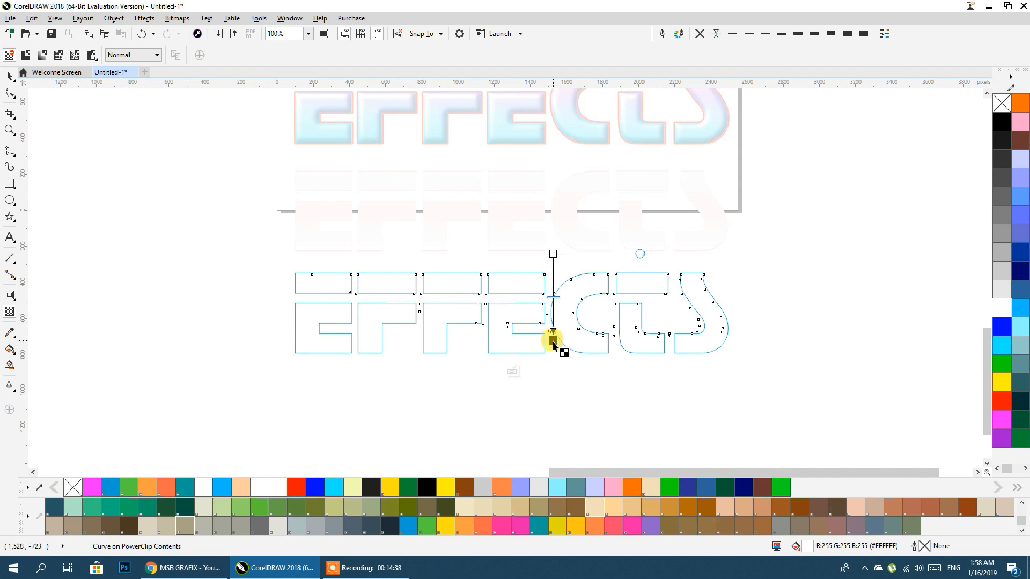
{"action": "left_click", "coordinate": [10, 77]}
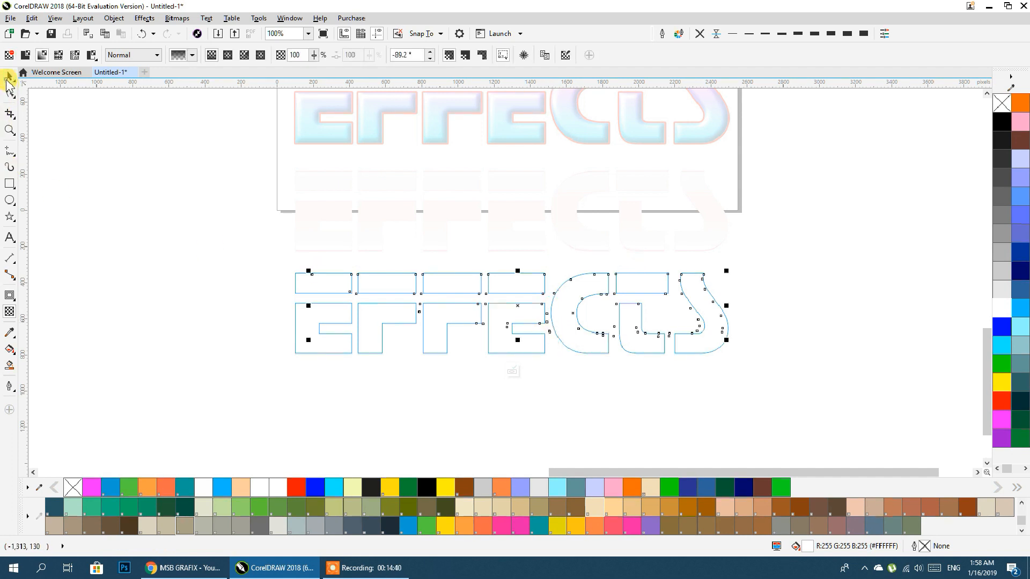
{"action": "left_click", "coordinate": [398, 398]}
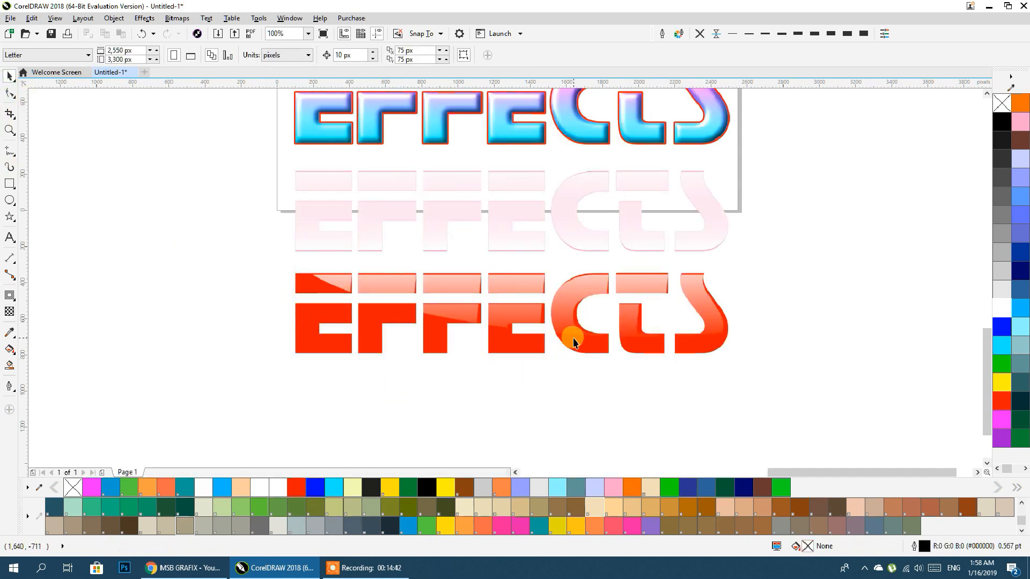
- Try red and cyan fills on the PowerClipped EFFECTS text and settle on blue #0000FF
{"action": "left_click", "coordinate": [573, 342]}
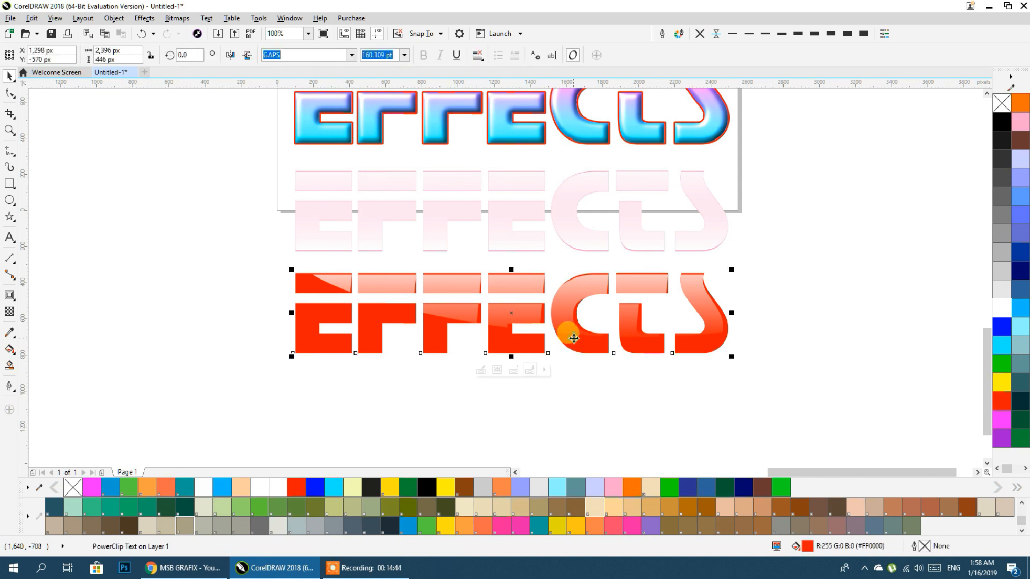
{"action": "left_click", "coordinate": [1002, 400]}
{"action": "left_click", "coordinate": [1002, 326]}
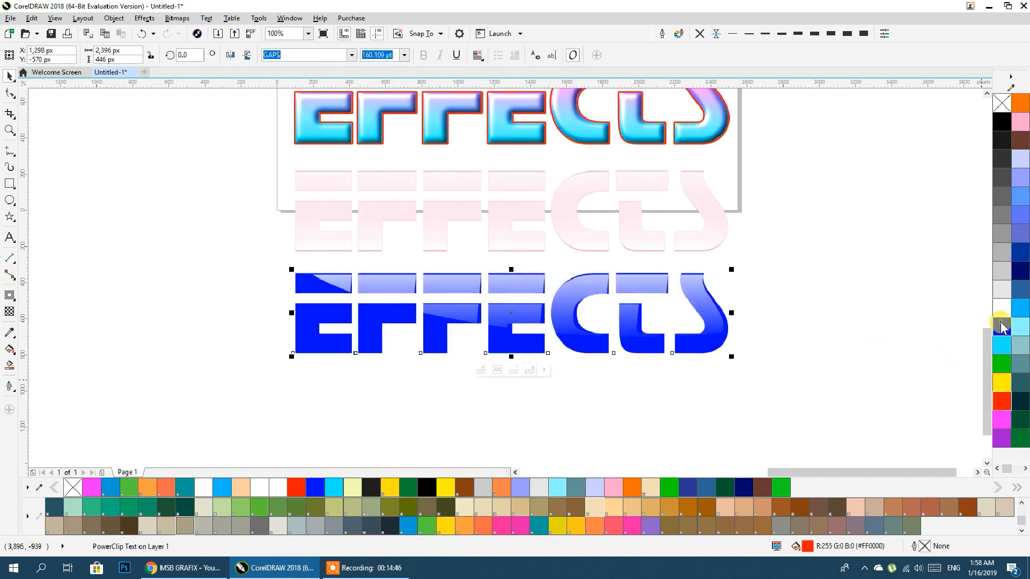
{"action": "left_click", "coordinate": [1002, 346]}
{"action": "left_click", "coordinate": [1001, 327]}
- Move all the PLASTIC text samples beside the page, centered at about X -1,670 px, Y 1,278 px, and deselect them
{"action": "scroll", "coordinate": [589, 329], "scroll_direction": "down", "scroll_amount": 4}
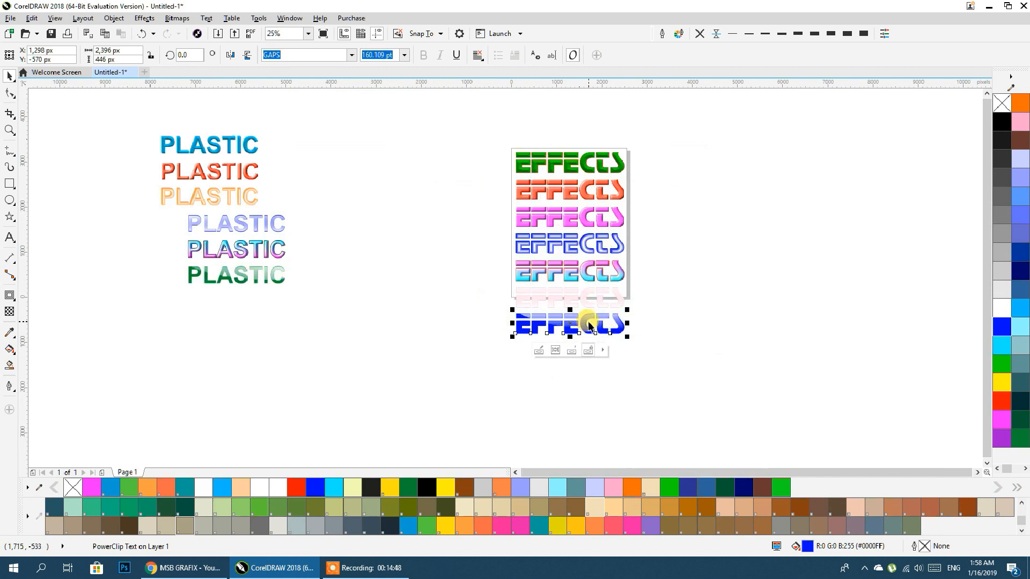
{"action": "scroll", "coordinate": [497, 271], "scroll_direction": "up", "scroll_amount": 3}
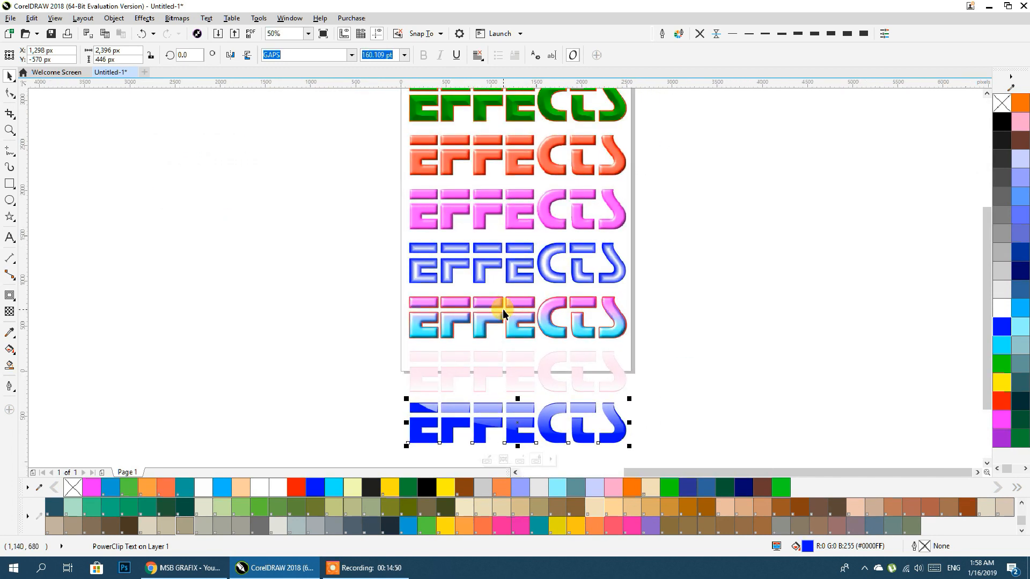
{"action": "scroll", "coordinate": [504, 308], "scroll_direction": "down", "scroll_amount": 1}
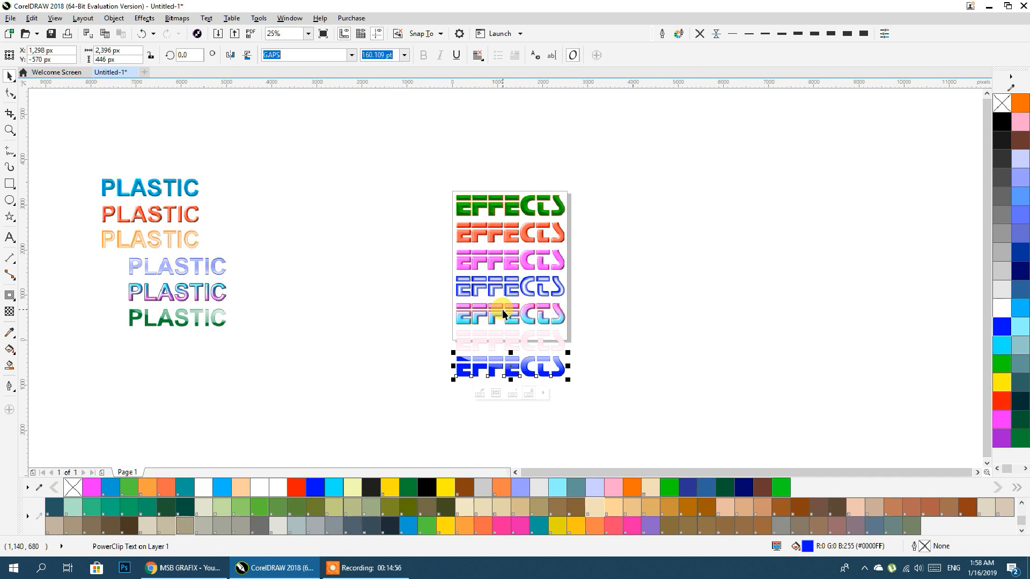
{"action": "left_click_drag", "start_coordinate": [143, 215], "coordinate": [424, 357]}
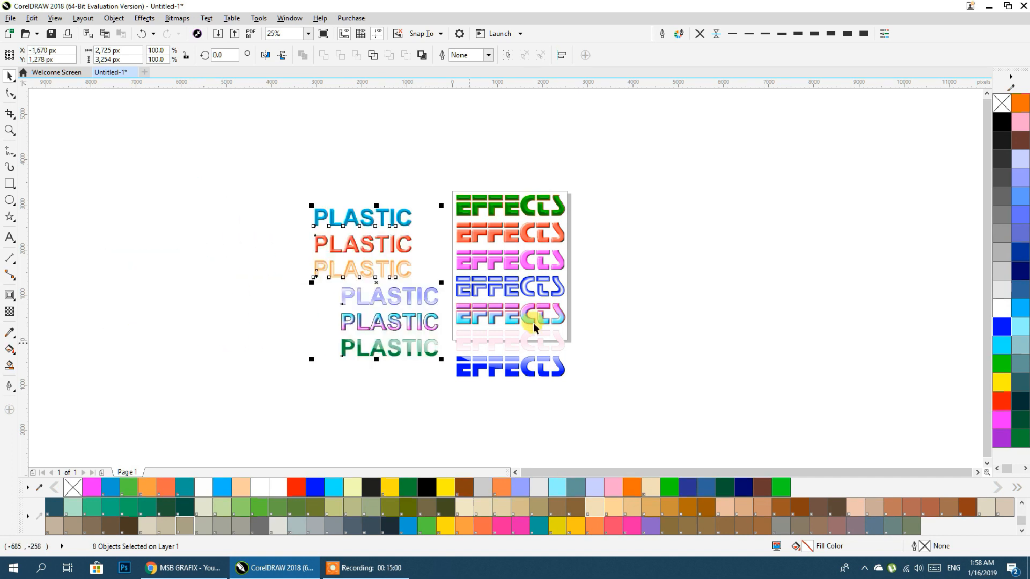
{"action": "left_click", "coordinate": [636, 298]}
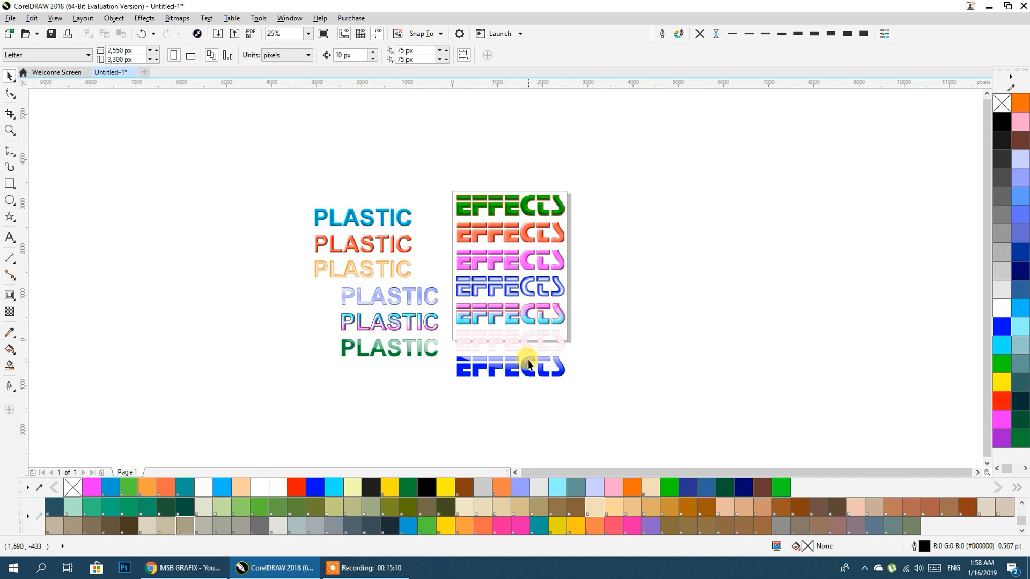
{"action": "scroll", "coordinate": [529, 356], "scroll_direction": "up", "scroll_amount": 2}
{"action": "scroll", "coordinate": [382, 427], "scroll_direction": "down", "scroll_amount": 2}
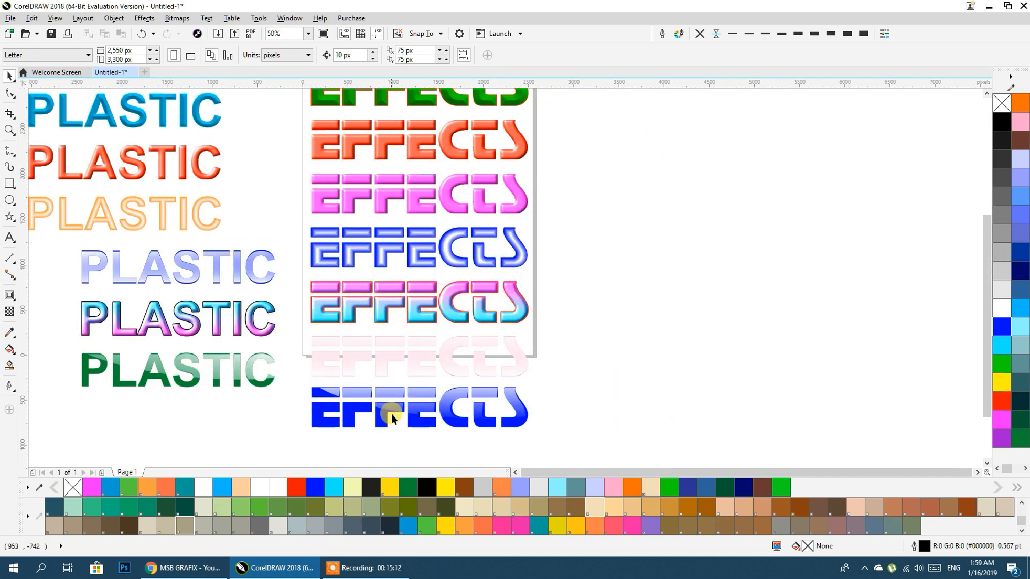
{"action": "left_click", "coordinate": [344, 572]}
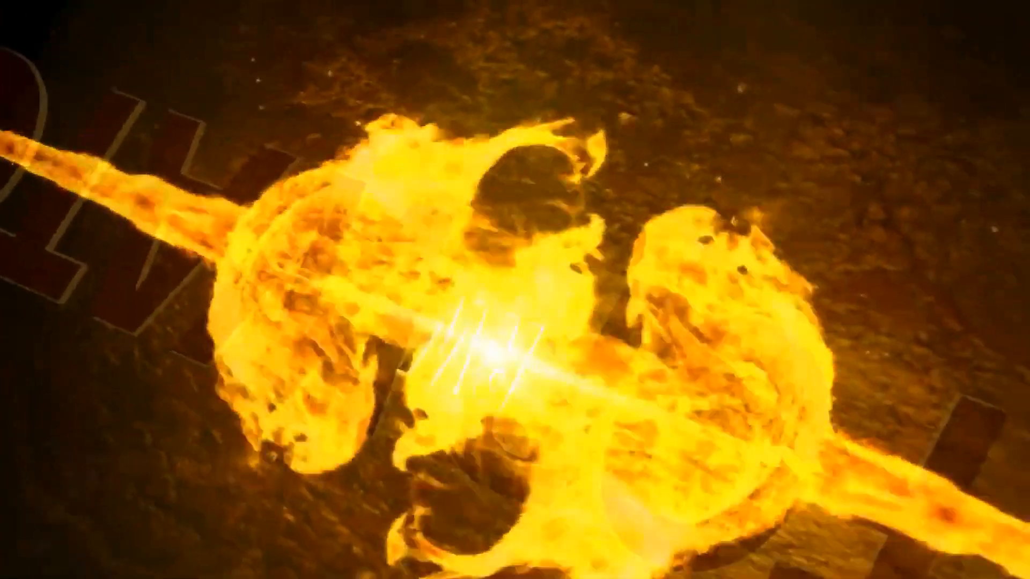